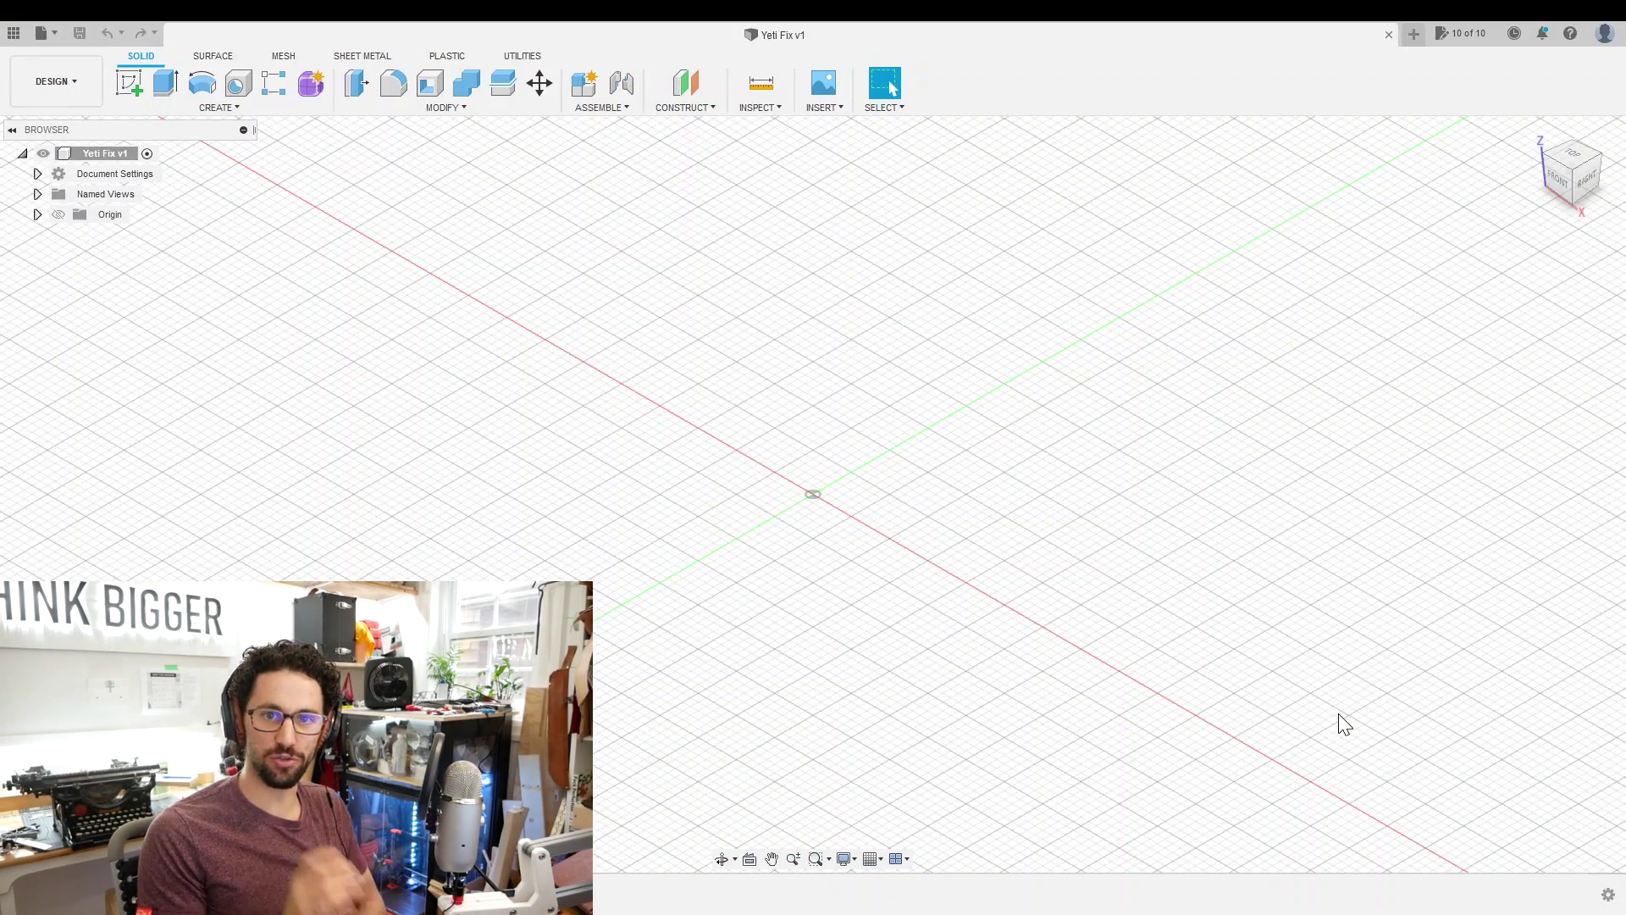
- Add the user parameters KnobDiameter with value 0.617 in and KnobDepth with value 0.15 in
{"action": "left_click", "coordinate": [443, 108]}
{"action": "left_click", "coordinate": [434, 484]}
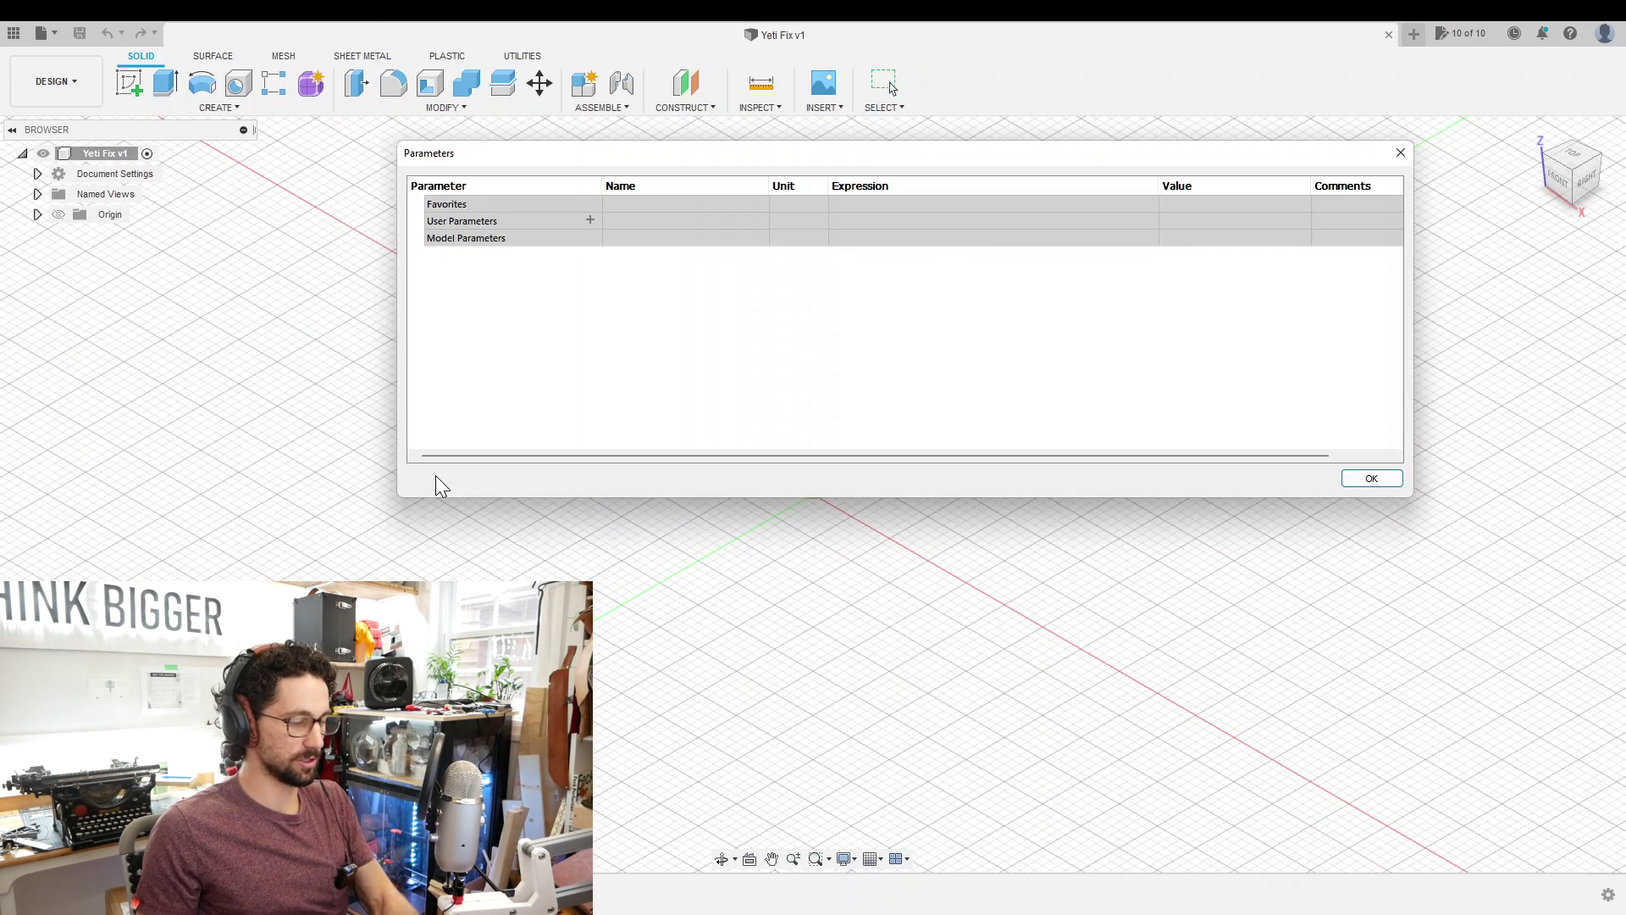
{"action": "left_click", "coordinate": [593, 219]}
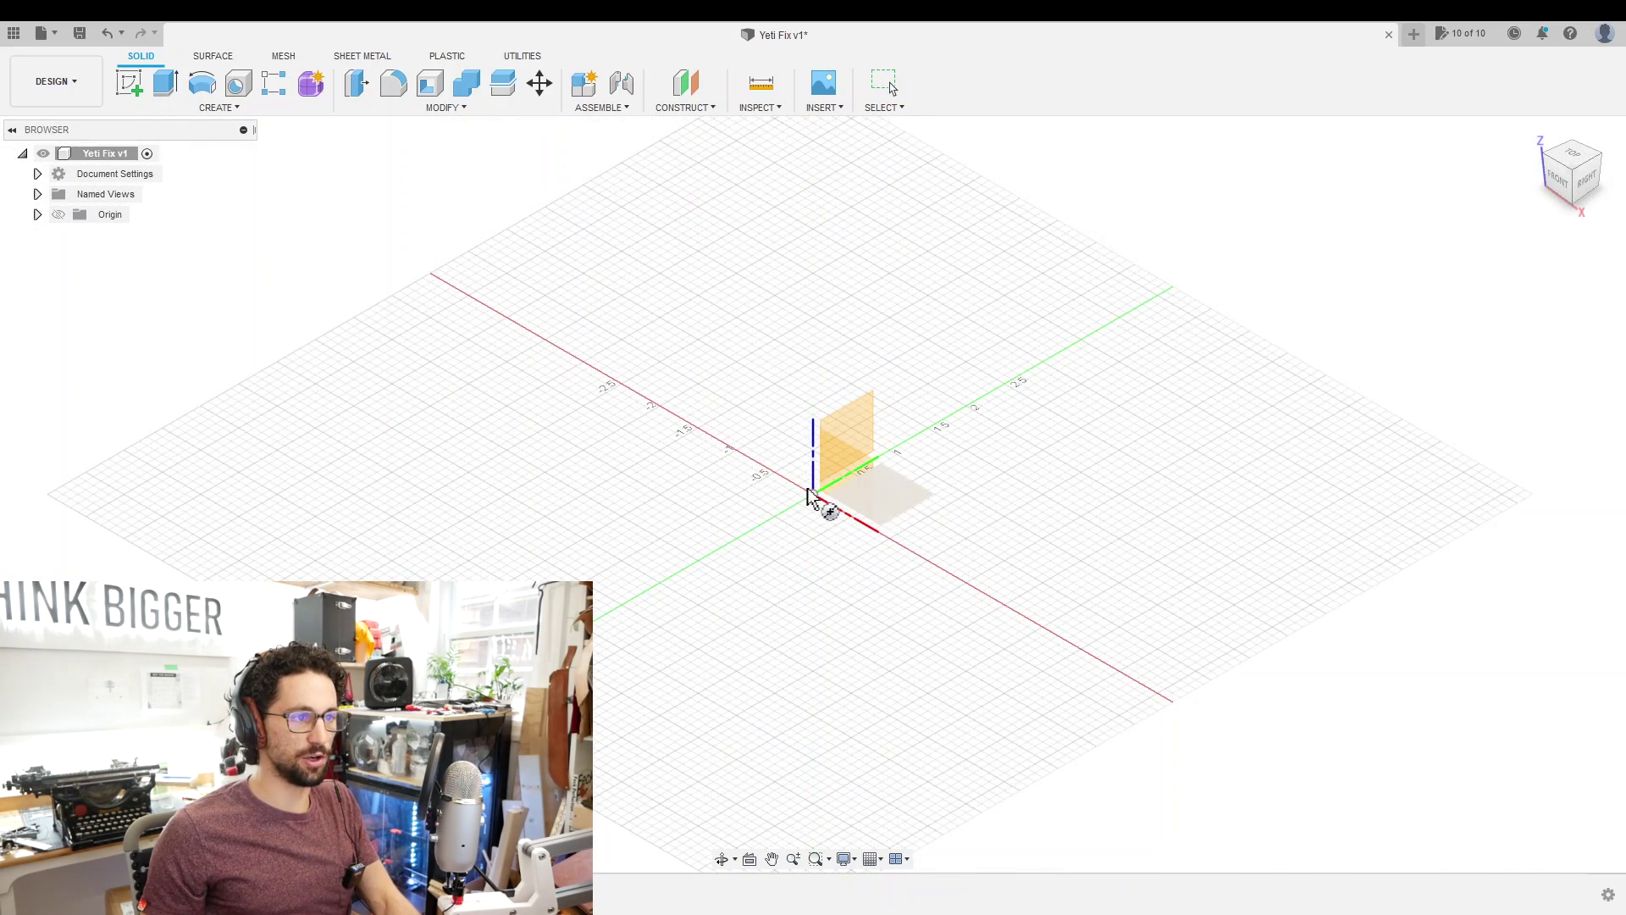
- Create a cylinder centred on the origin of the ground plane, with diameter KnobDiameter and height KnobDepth, as a new body
{"action": "left_click", "coordinate": [819, 501]}
{"action": "key", "text": "c"}
{"action": "left_click", "coordinate": [813, 494]}
{"action": "type", "text": "knob"}
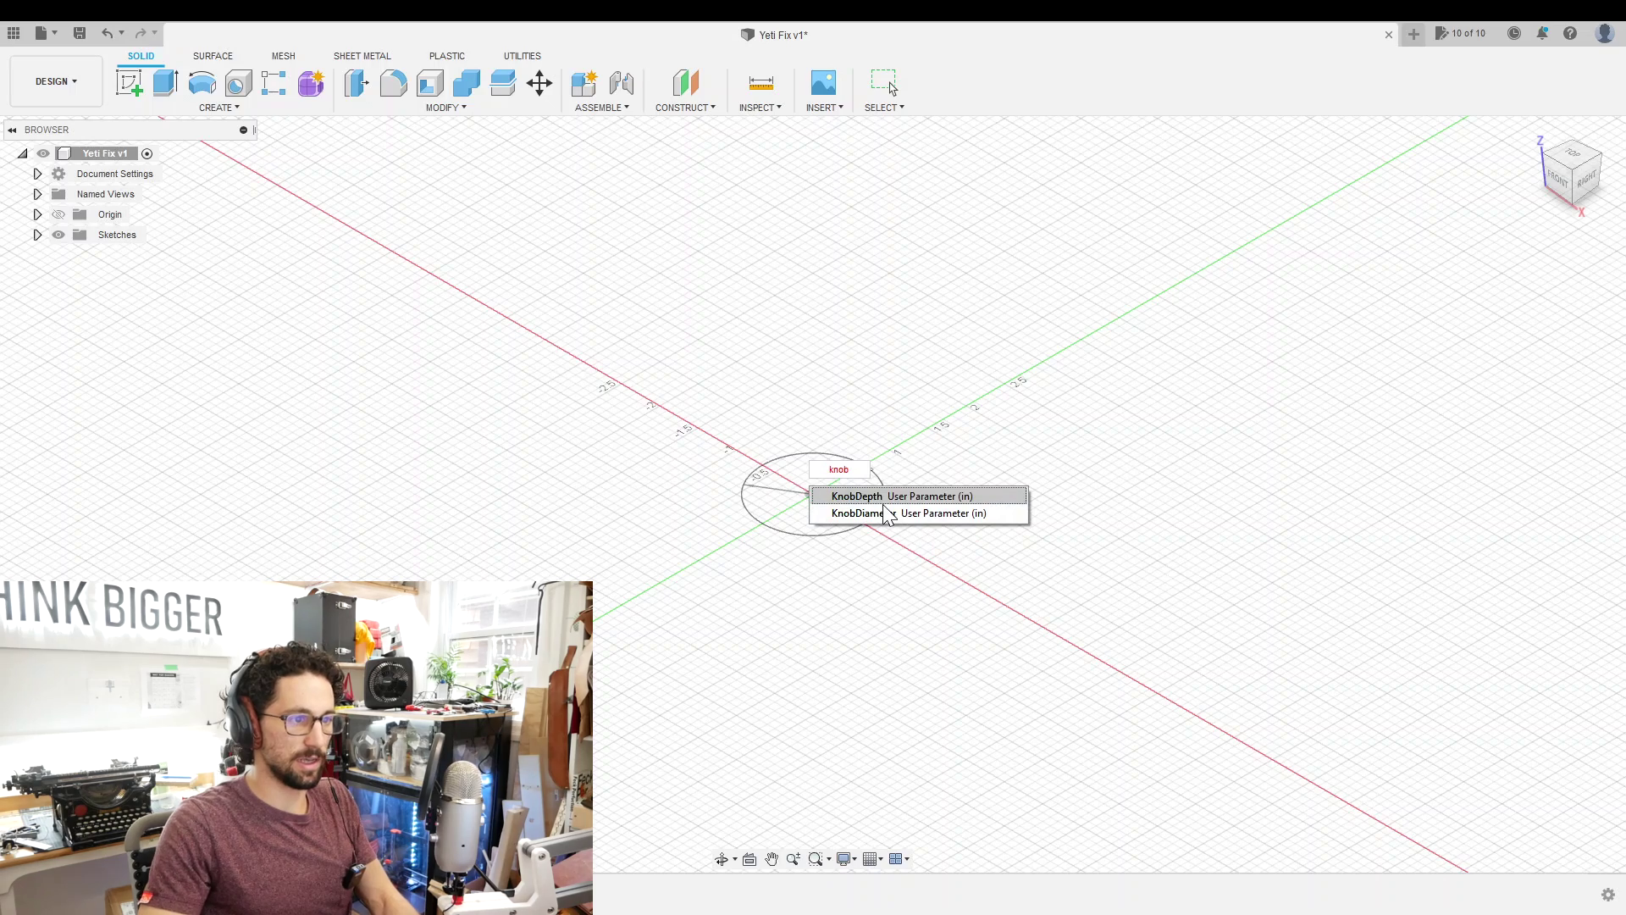
{"action": "left_click", "coordinate": [888, 513]}
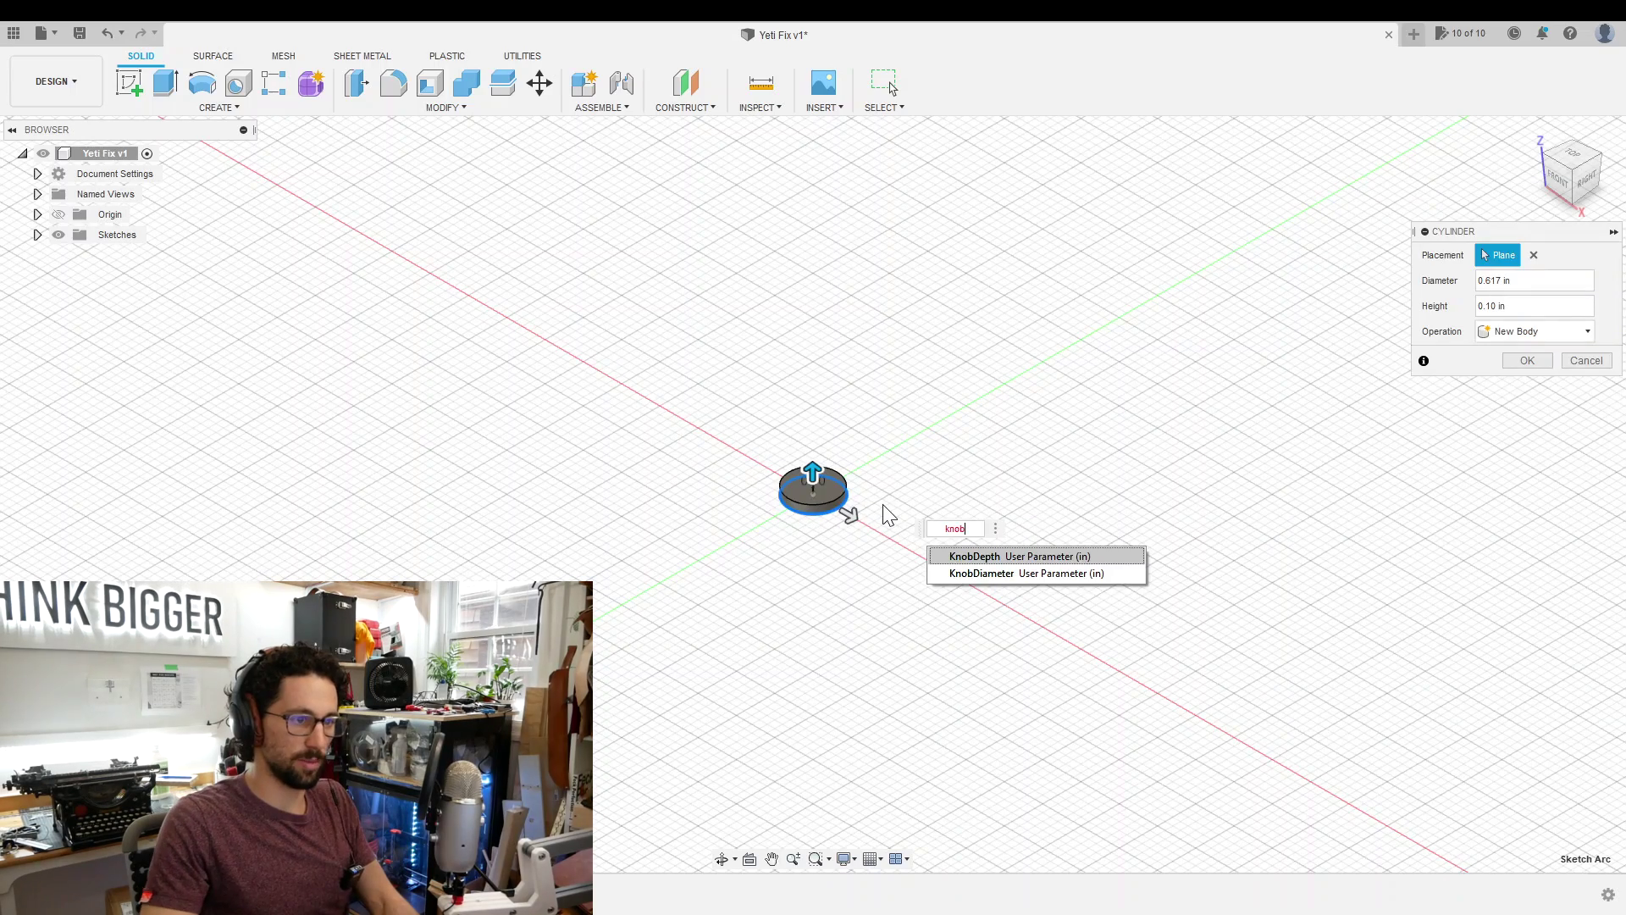
{"action": "key", "text": "Return"}
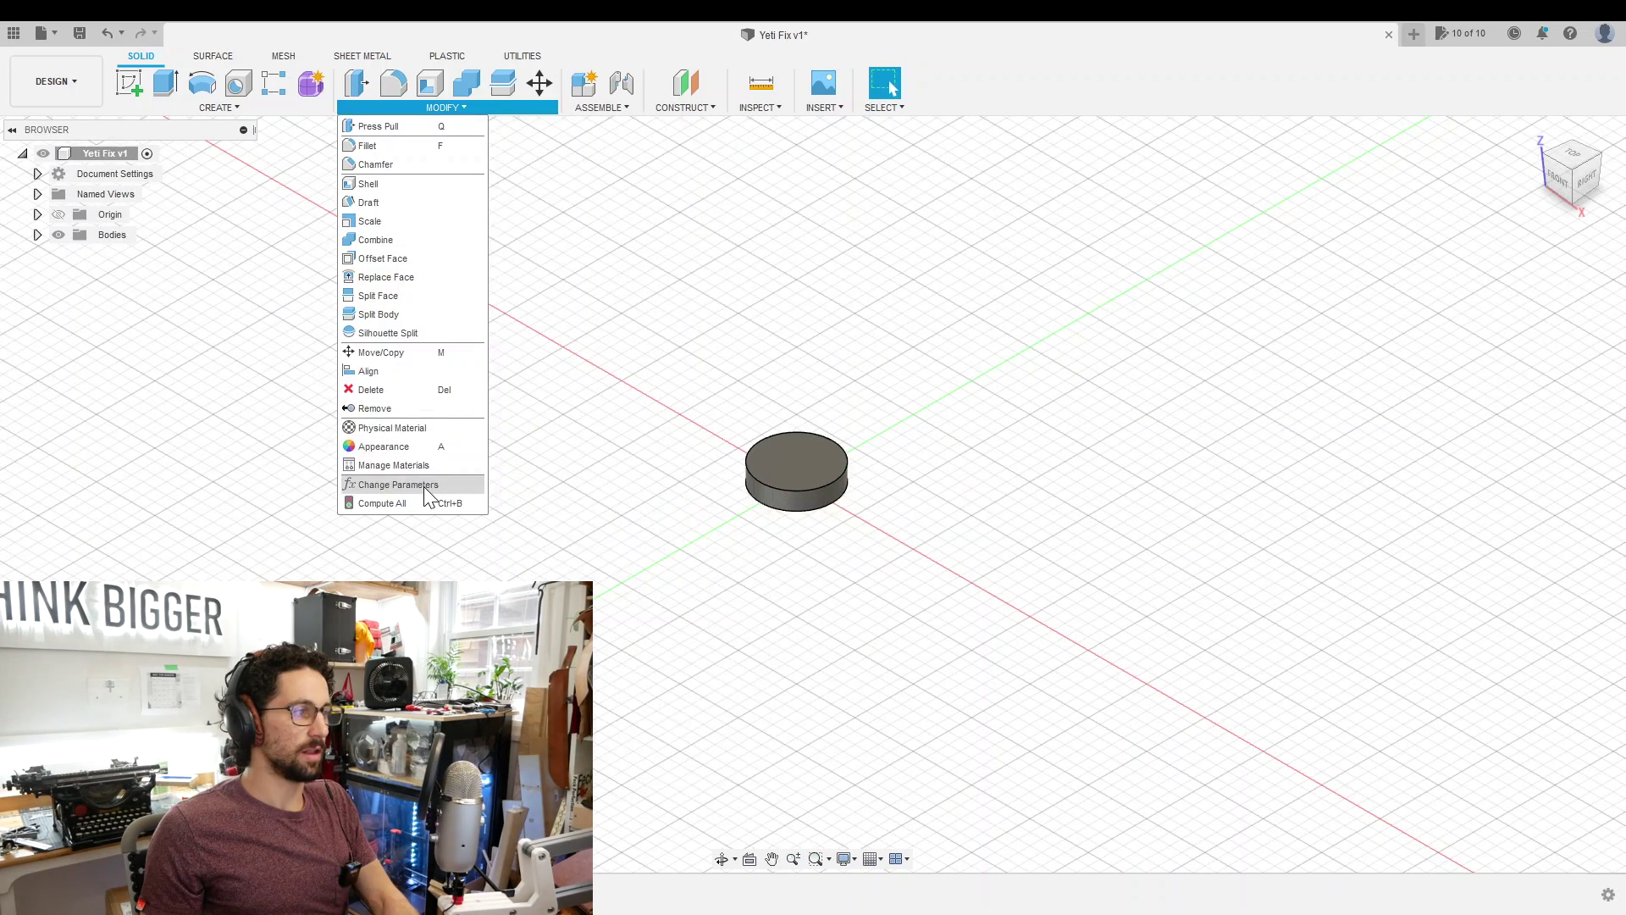
- Add a user parameter named RingThickness in inches with the expression 0.1
{"action": "left_click", "coordinate": [423, 488]}
{"action": "left_click", "coordinate": [590, 222]}
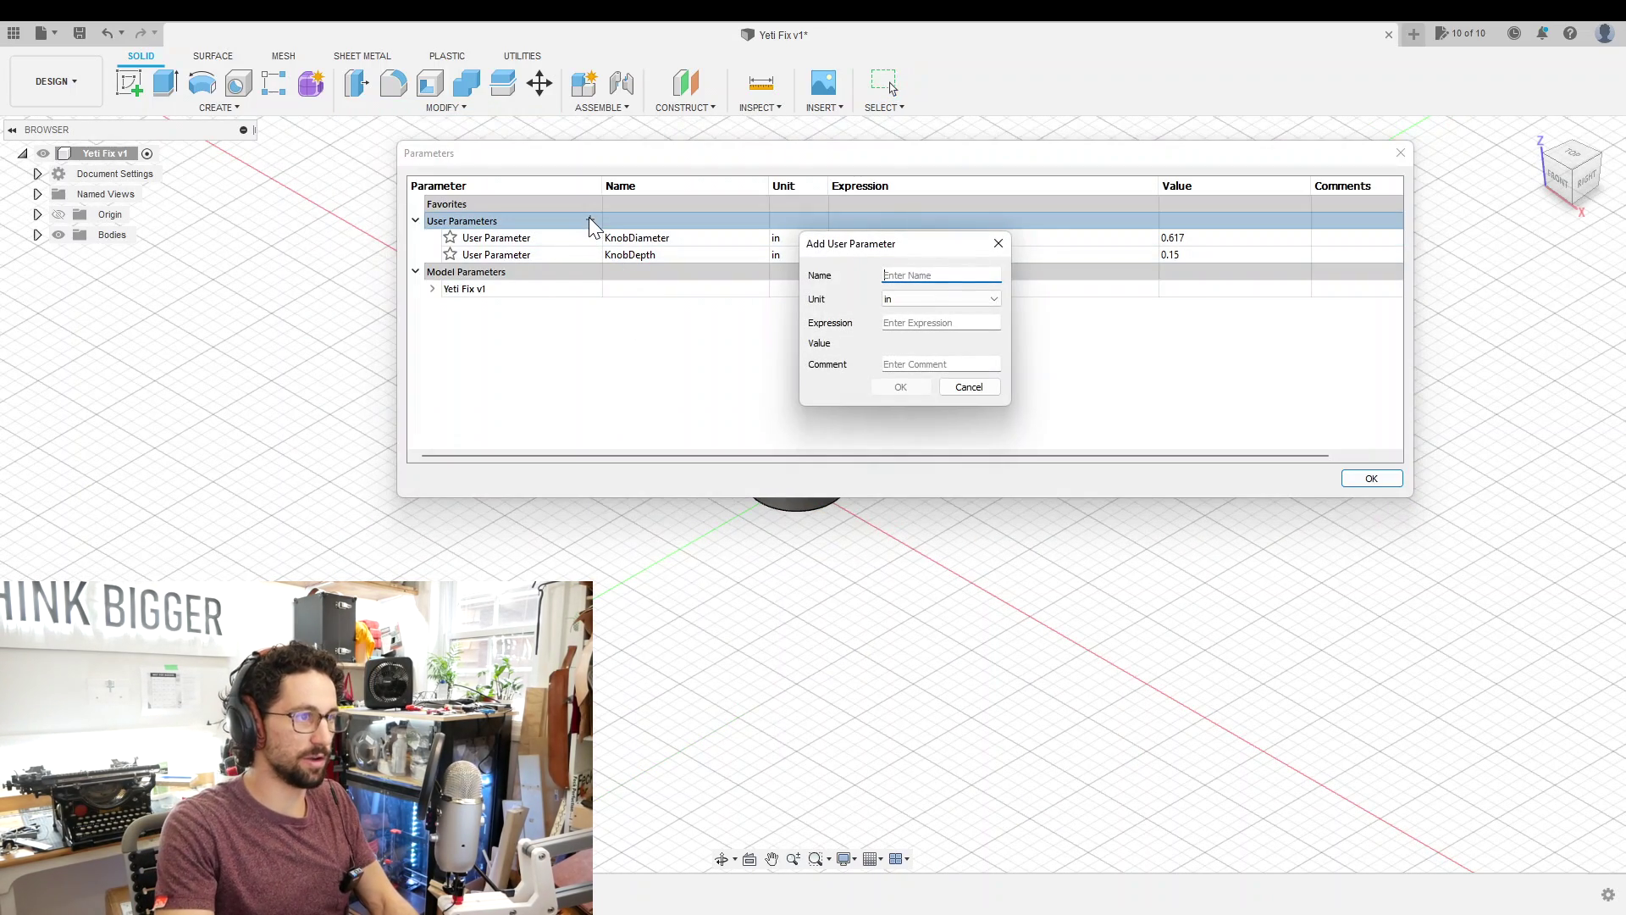
{"action": "type", "text": "RingThickness"}
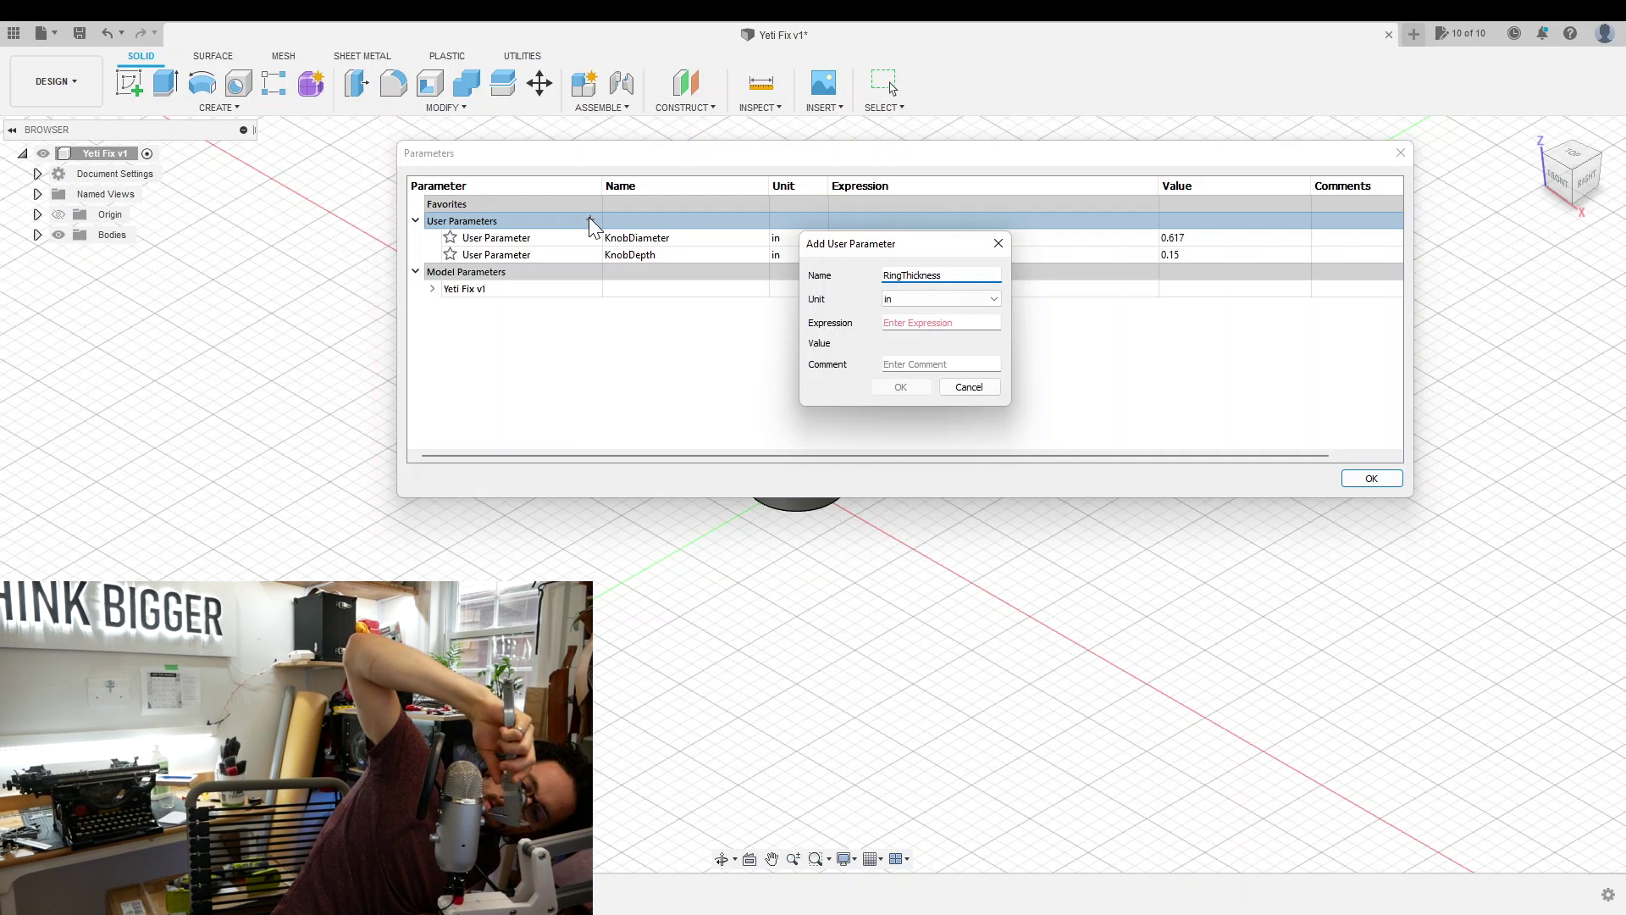
{"action": "key", "text": "Tab"}
{"action": "key", "text": "Tab"}
{"action": "type", "text": "0.1"}
{"action": "key", "text": "Return"}
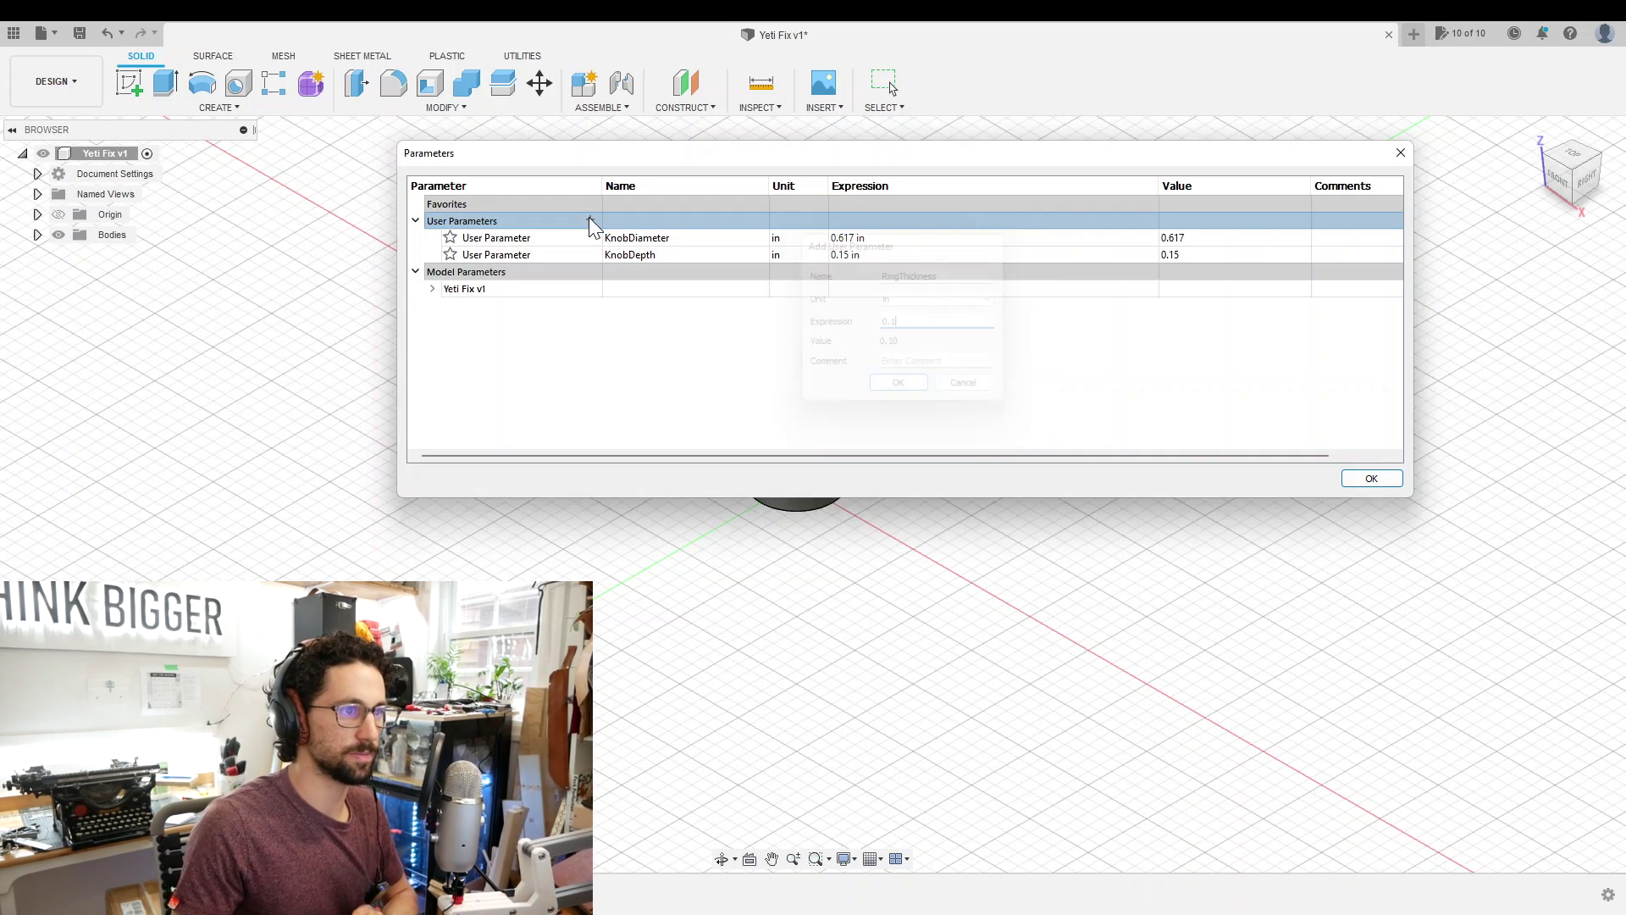
{"action": "key", "text": "Return"}
- Start a second cylinder centred on the origin of the ground plane, with a diameter of KnobDiameter+2*RingThickness
{"action": "left_click", "coordinate": [219, 108]}
{"action": "left_click", "coordinate": [146, 389]}
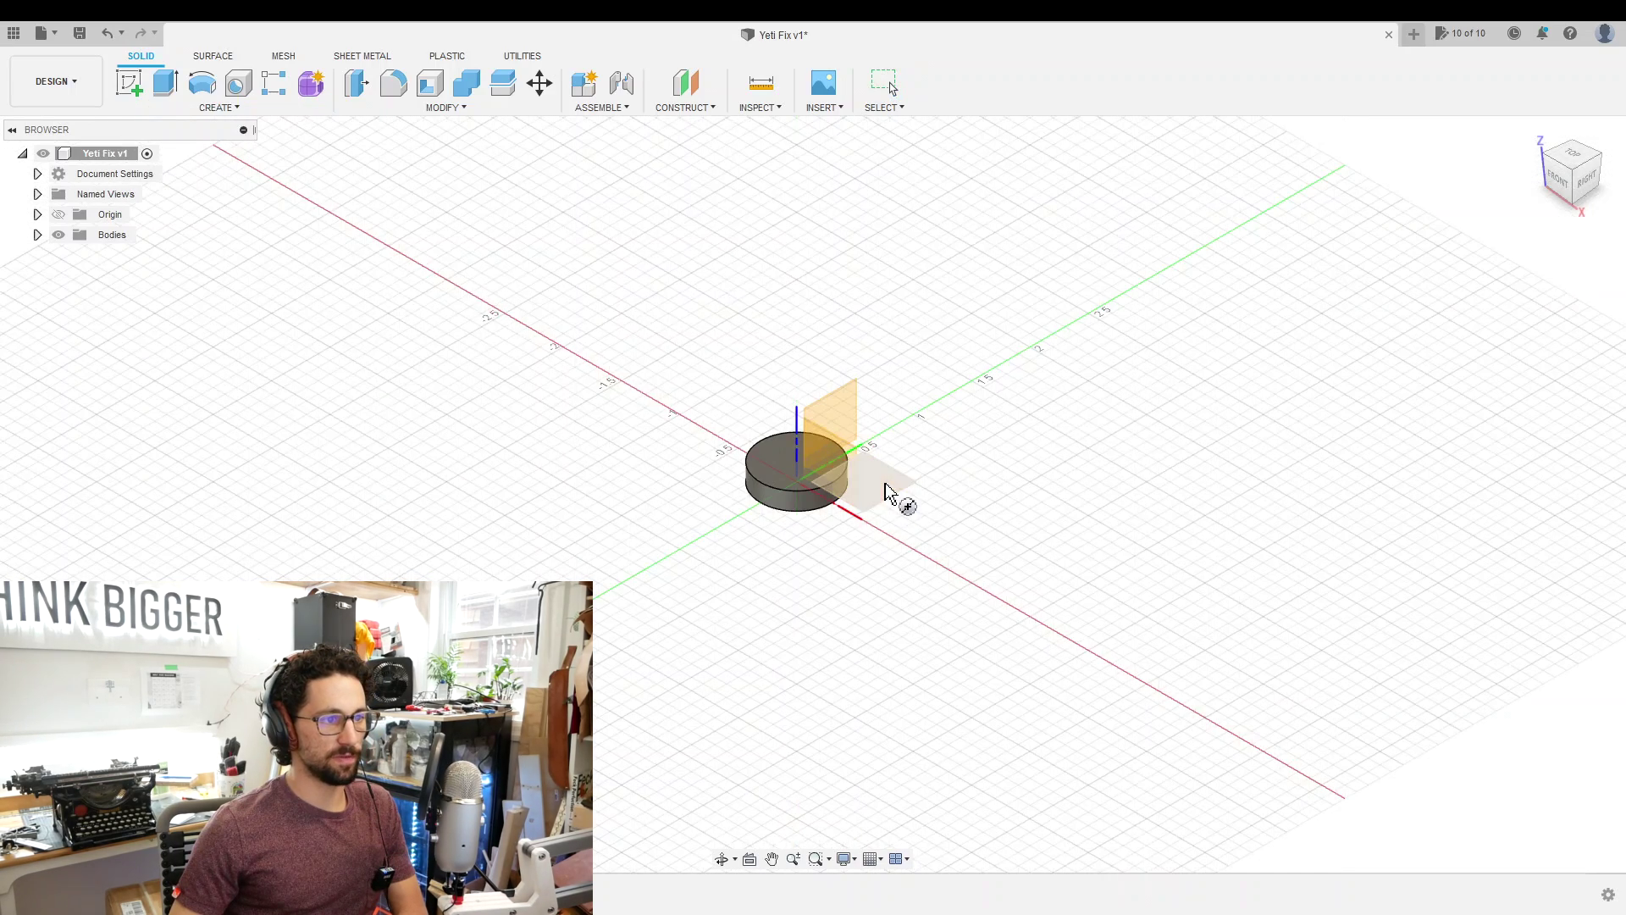
{"action": "left_click", "coordinate": [827, 495]}
{"action": "left_click", "coordinate": [796, 480]}
{"action": "type", "text": "kno"}
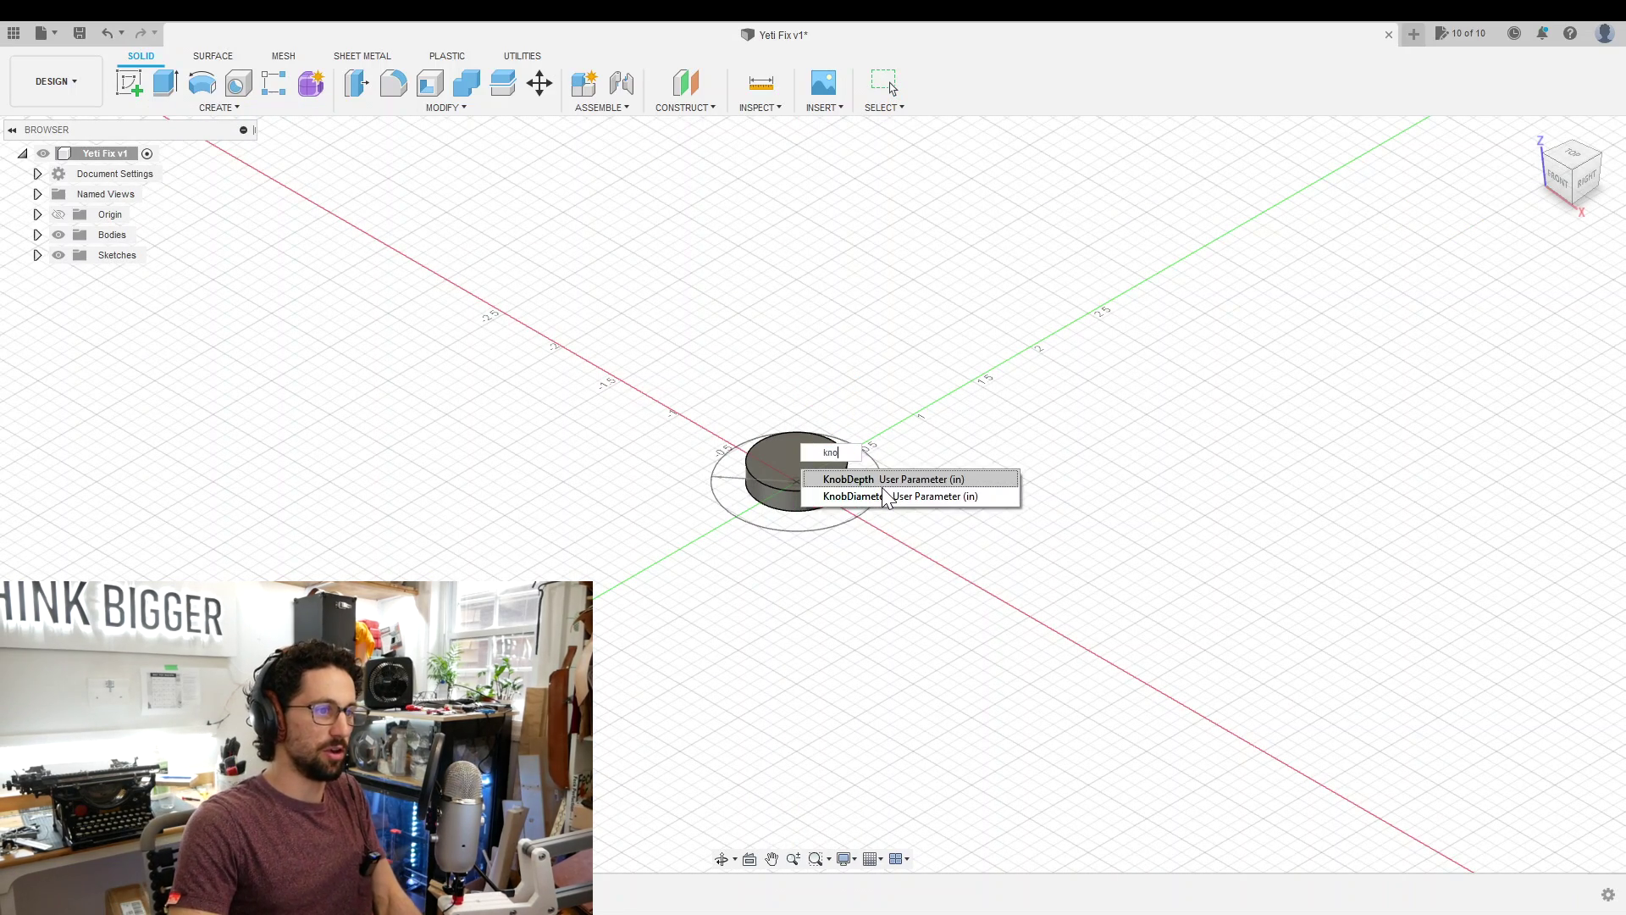
{"action": "type", "text": "b"}
{"action": "left_click", "coordinate": [886, 497]}
{"action": "type", "text": "+2*"}
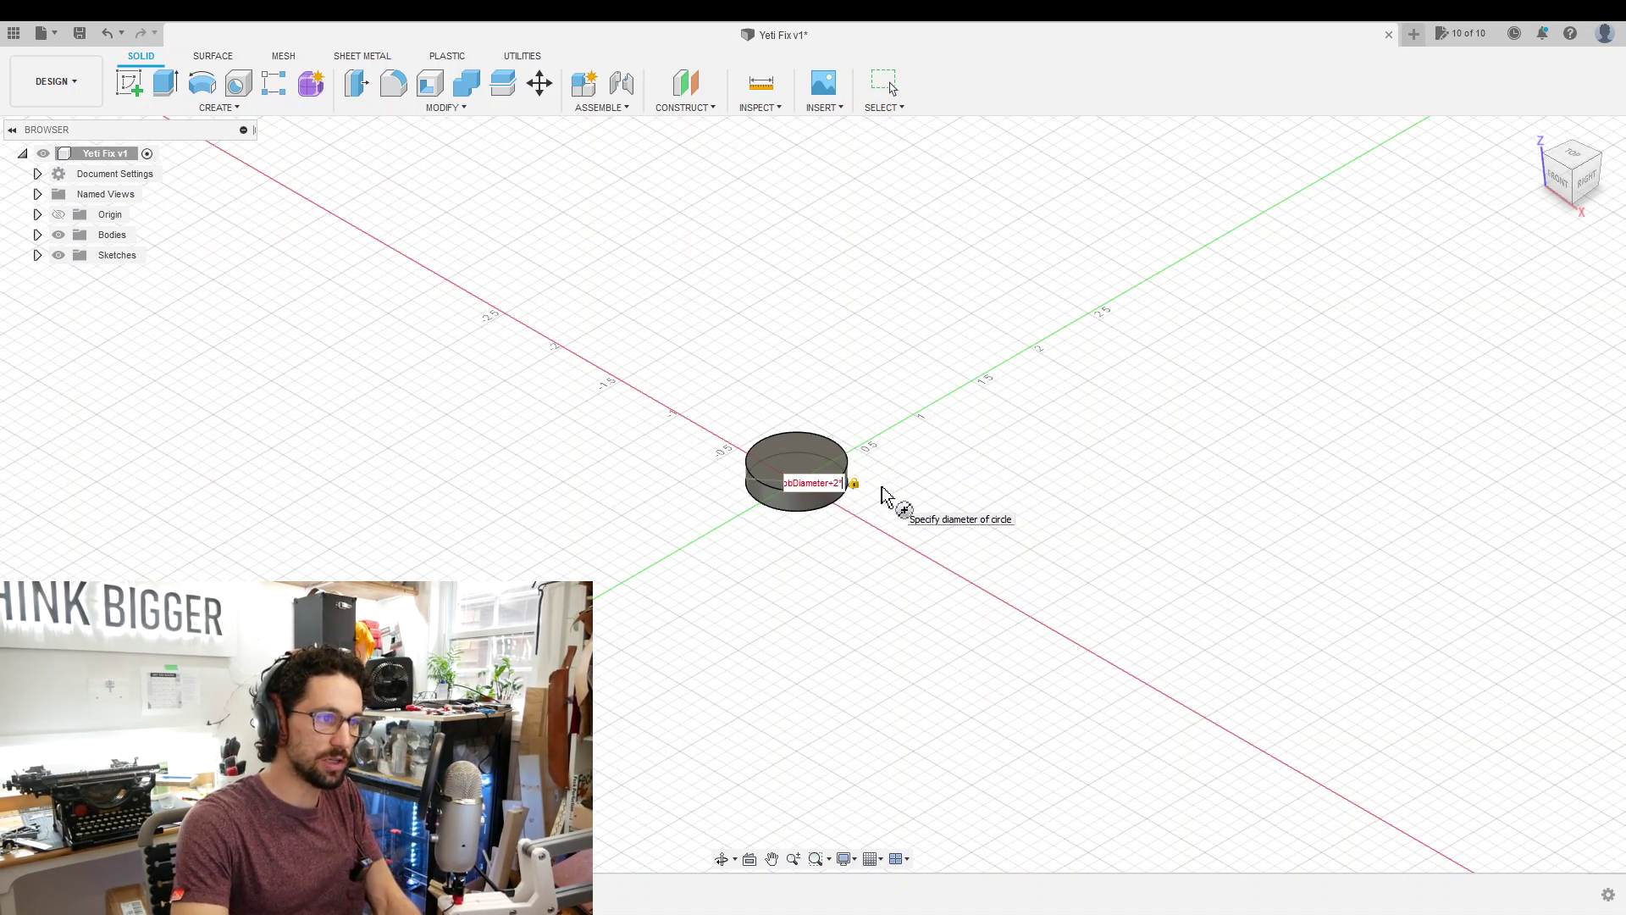
{"action": "type", "text": "2"}
{"action": "key", "text": "Return"}
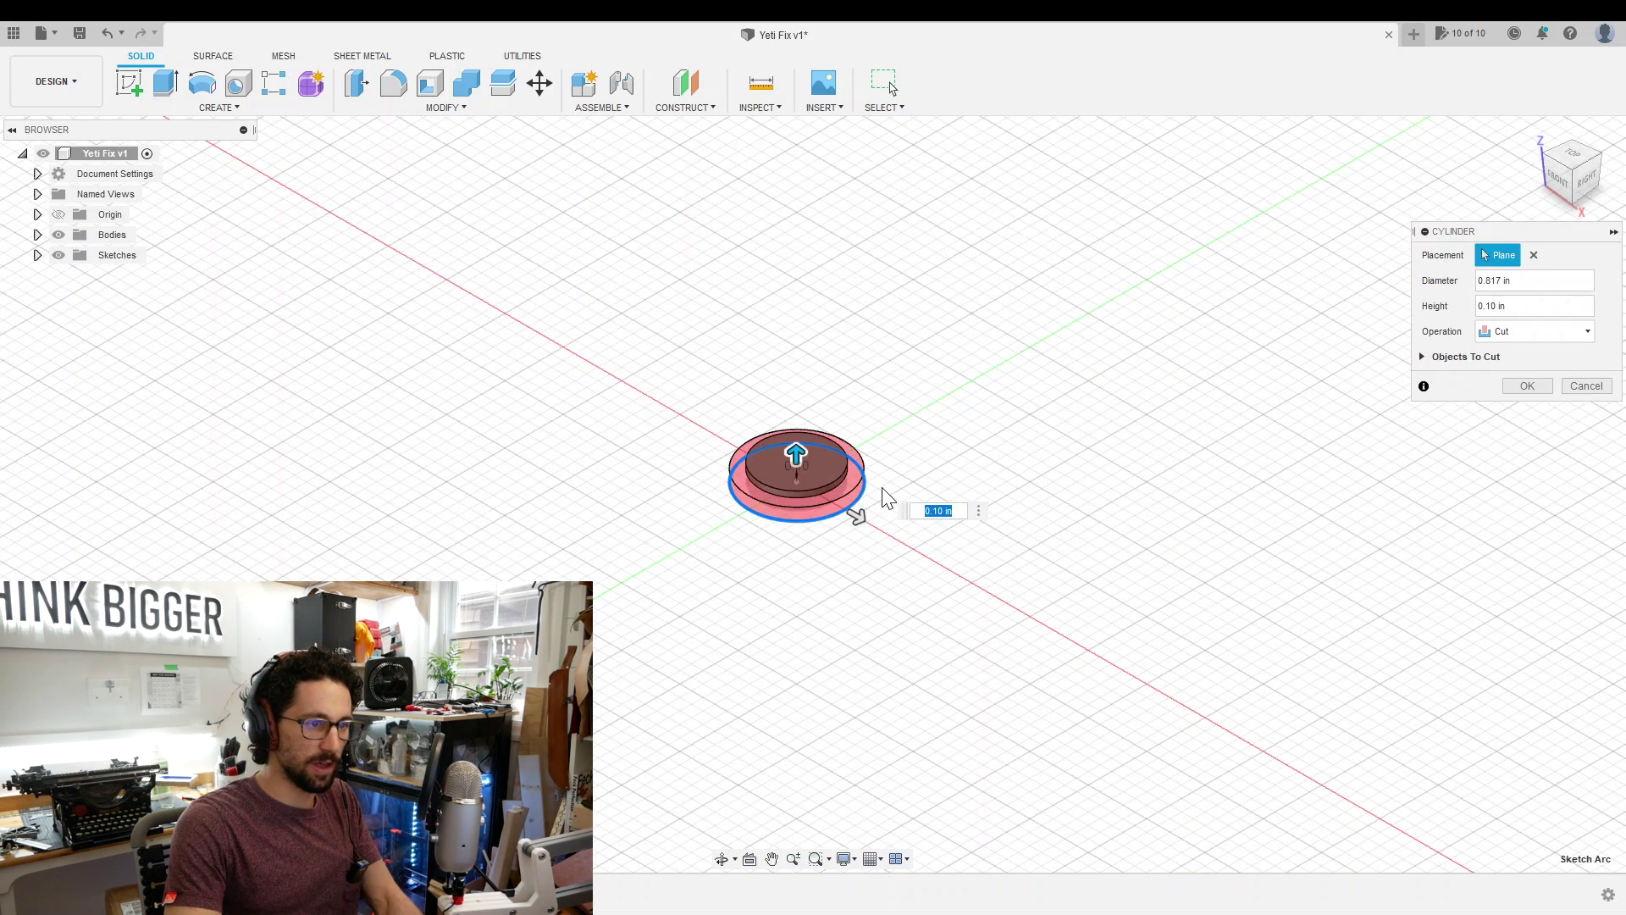
- Set the outer cylinder's height to KnobDepth and create it as a new body
{"action": "type", "text": "KnobDepth"}
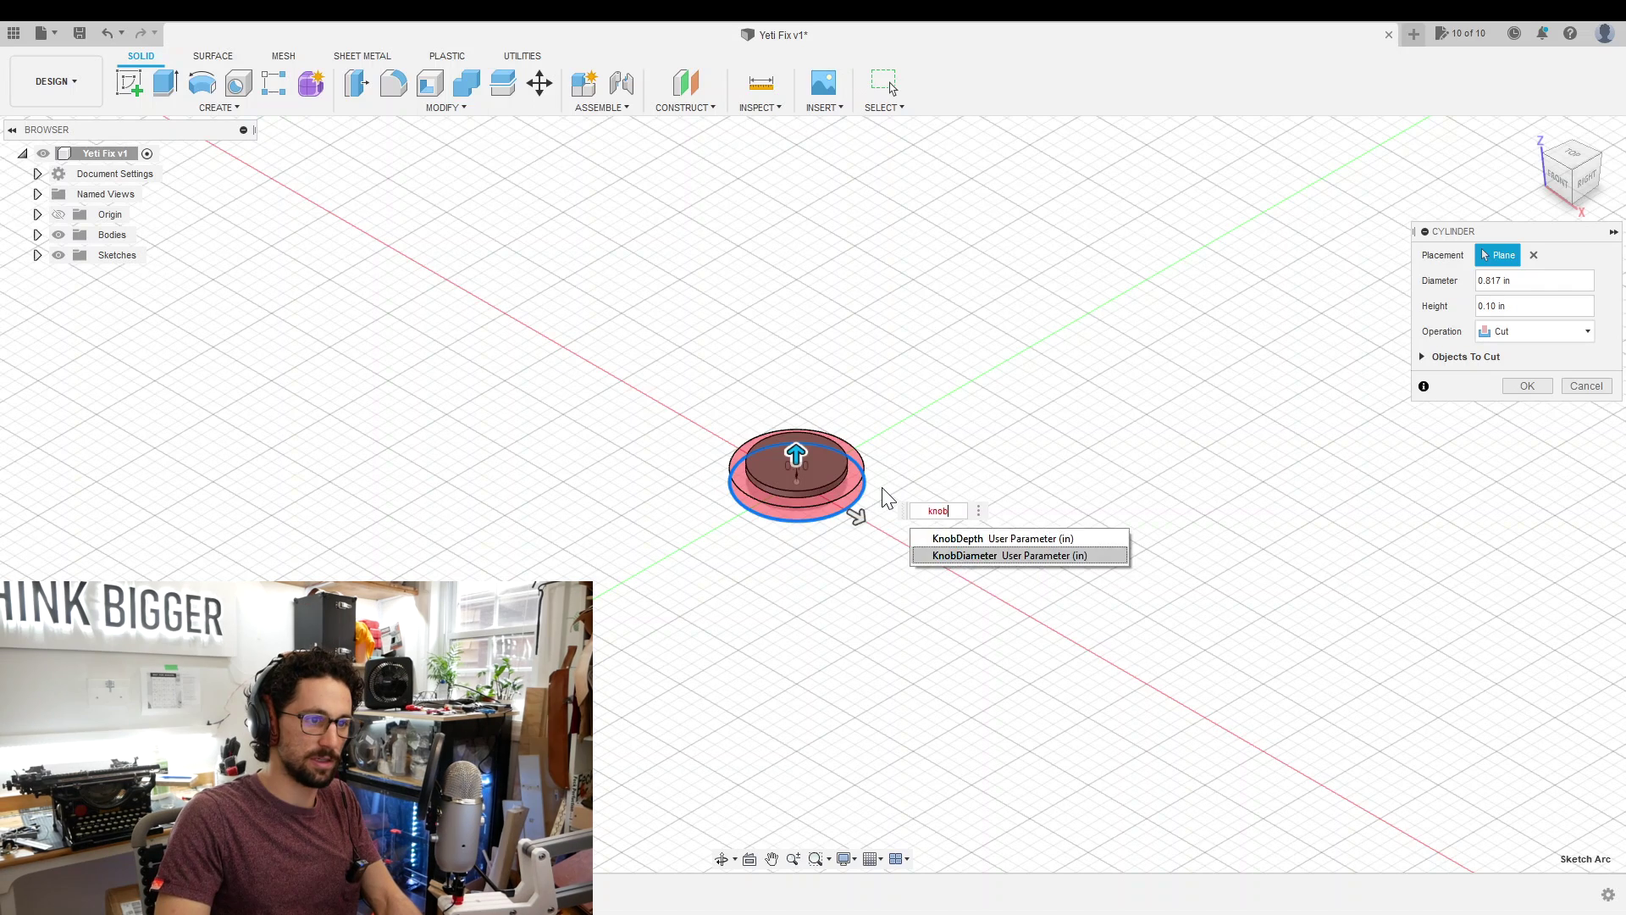
{"action": "left_click", "coordinate": [1533, 332]}
{"action": "left_click", "coordinate": [1517, 410]}
{"action": "left_click", "coordinate": [1526, 385]}
- Cut the inner knob cylinder out of the outer cylinder with Combine, leaving a ring
{"action": "left_click", "coordinate": [466, 82]}
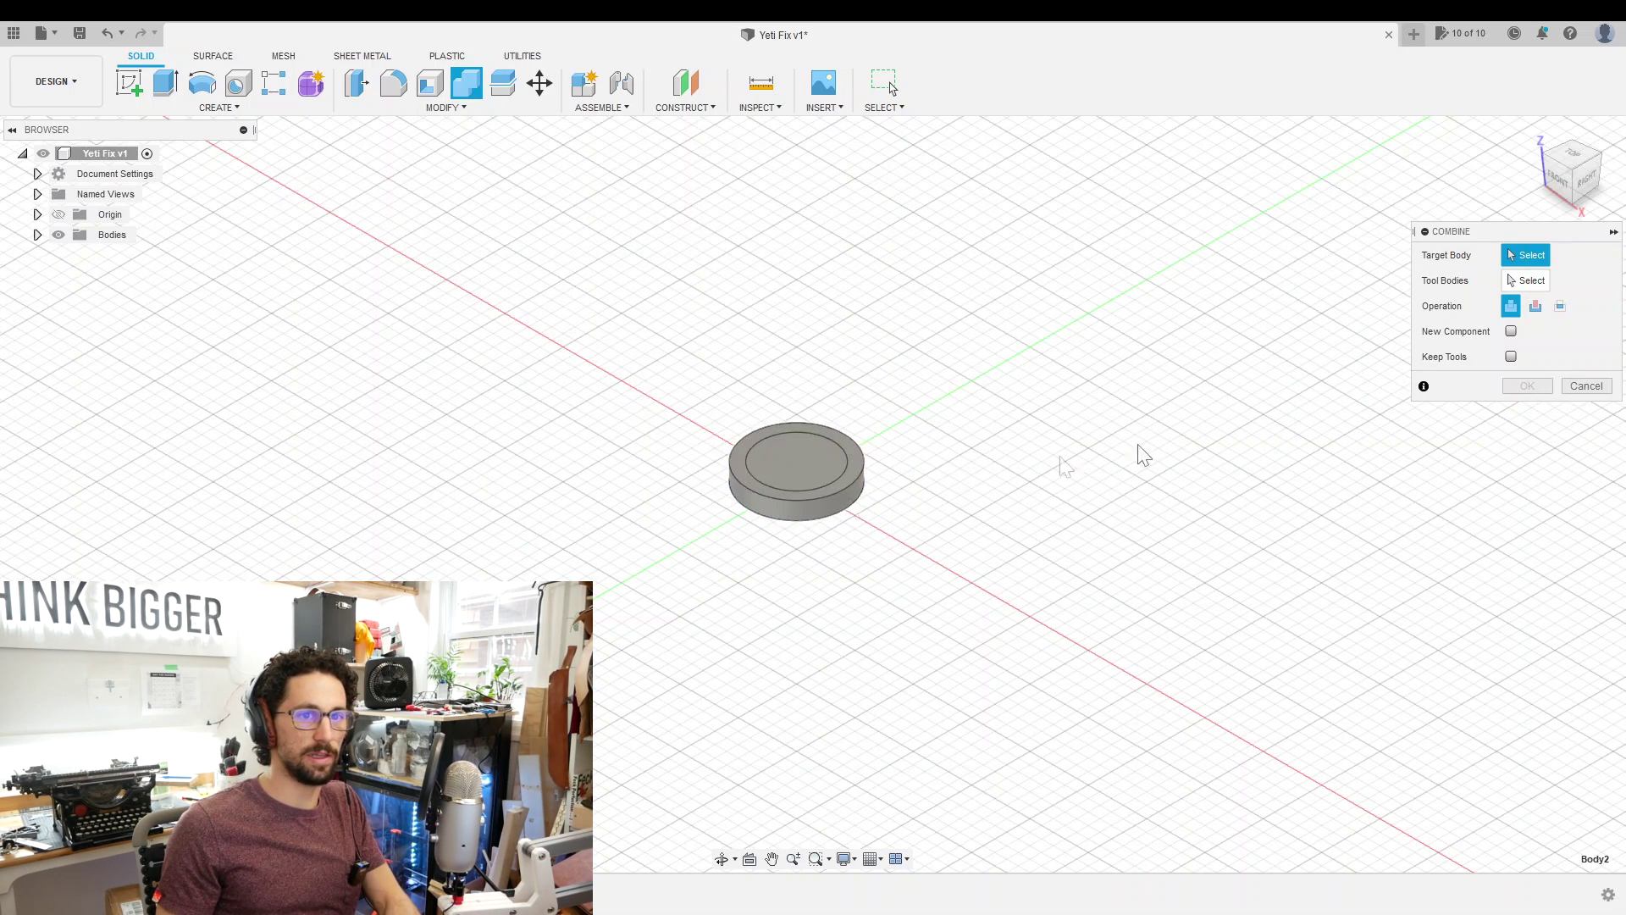
{"action": "left_click", "coordinate": [770, 496]}
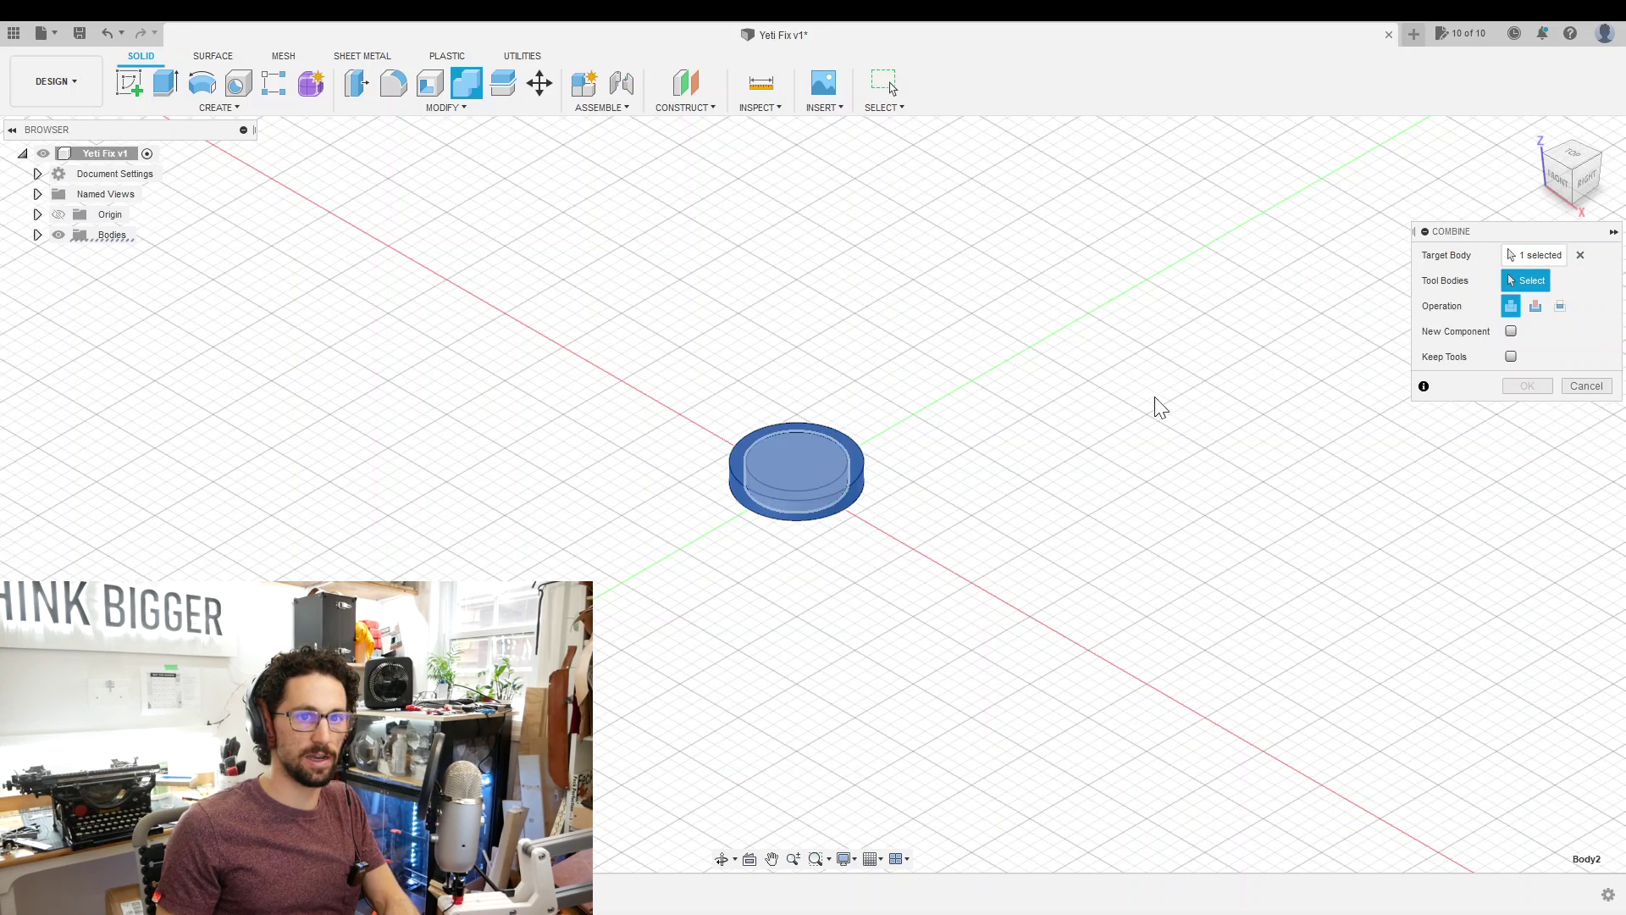
{"action": "left_click", "coordinate": [1535, 306]}
{"action": "left_click", "coordinate": [1527, 385]}
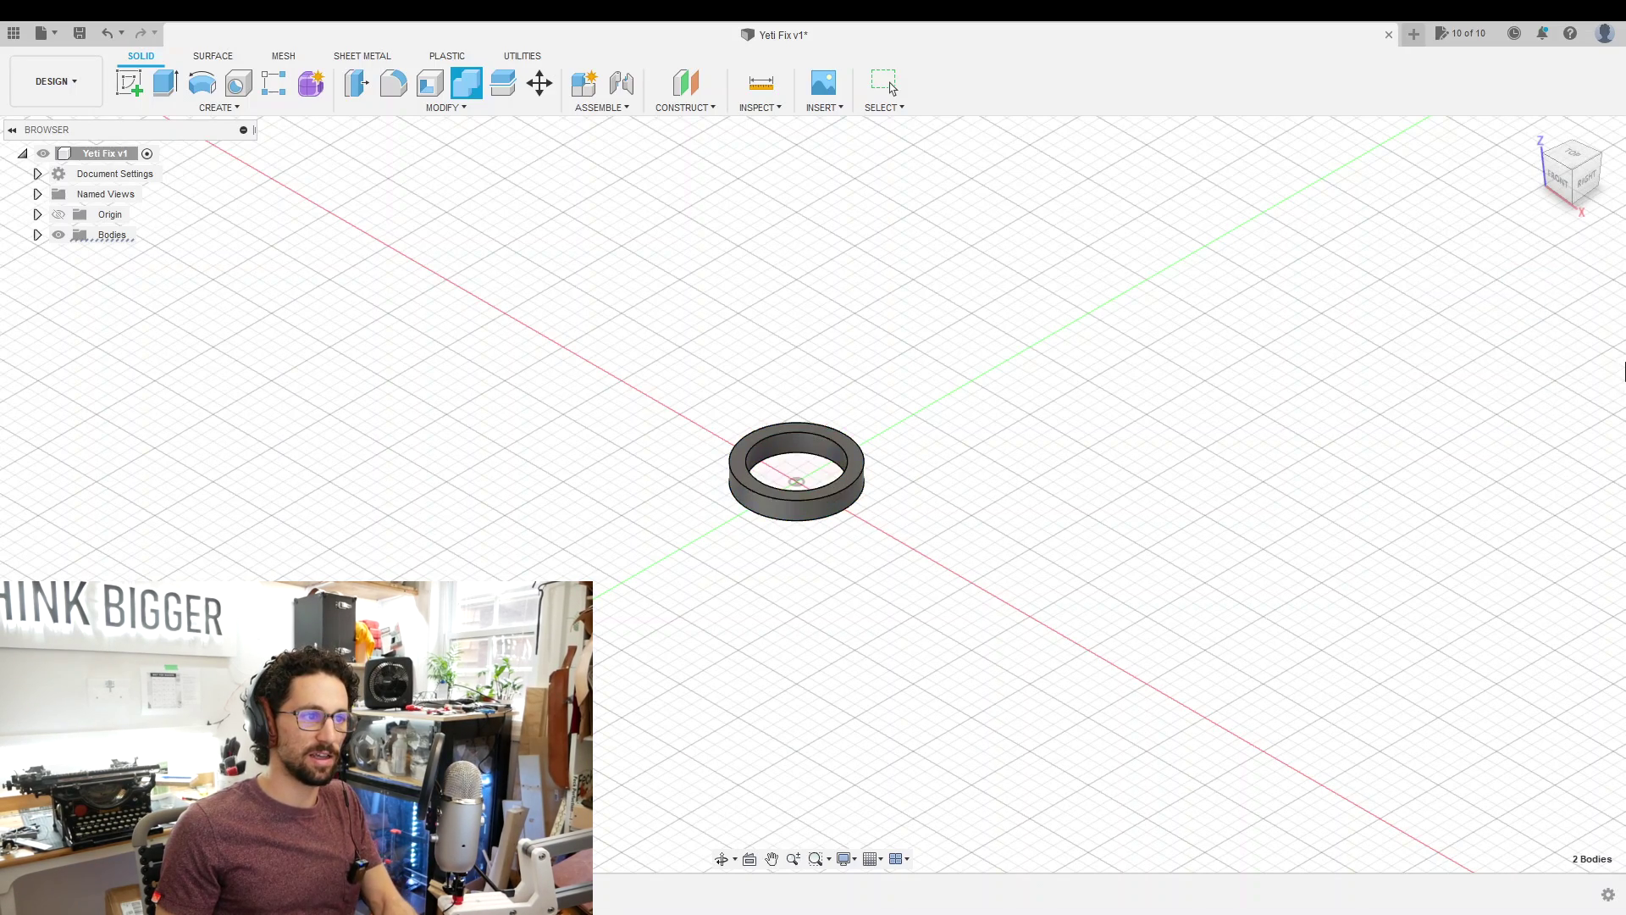
- Cap the ring with a joined cylinder on its upper face, matching the outer diameter, with height RingThickness
{"action": "scroll", "coordinate": [811, 457], "scroll_direction": "up", "scroll_amount": 3}
{"action": "mouse_move", "coordinate": [979, 604]}
{"action": "middle_mouse_down", "text": "shift"}
{"action": "mouse_move", "coordinate": [979, 581]}
{"action": "mouse_move", "coordinate": [988, 603]}
{"action": "middle_mouse_up", "text": "shift"}
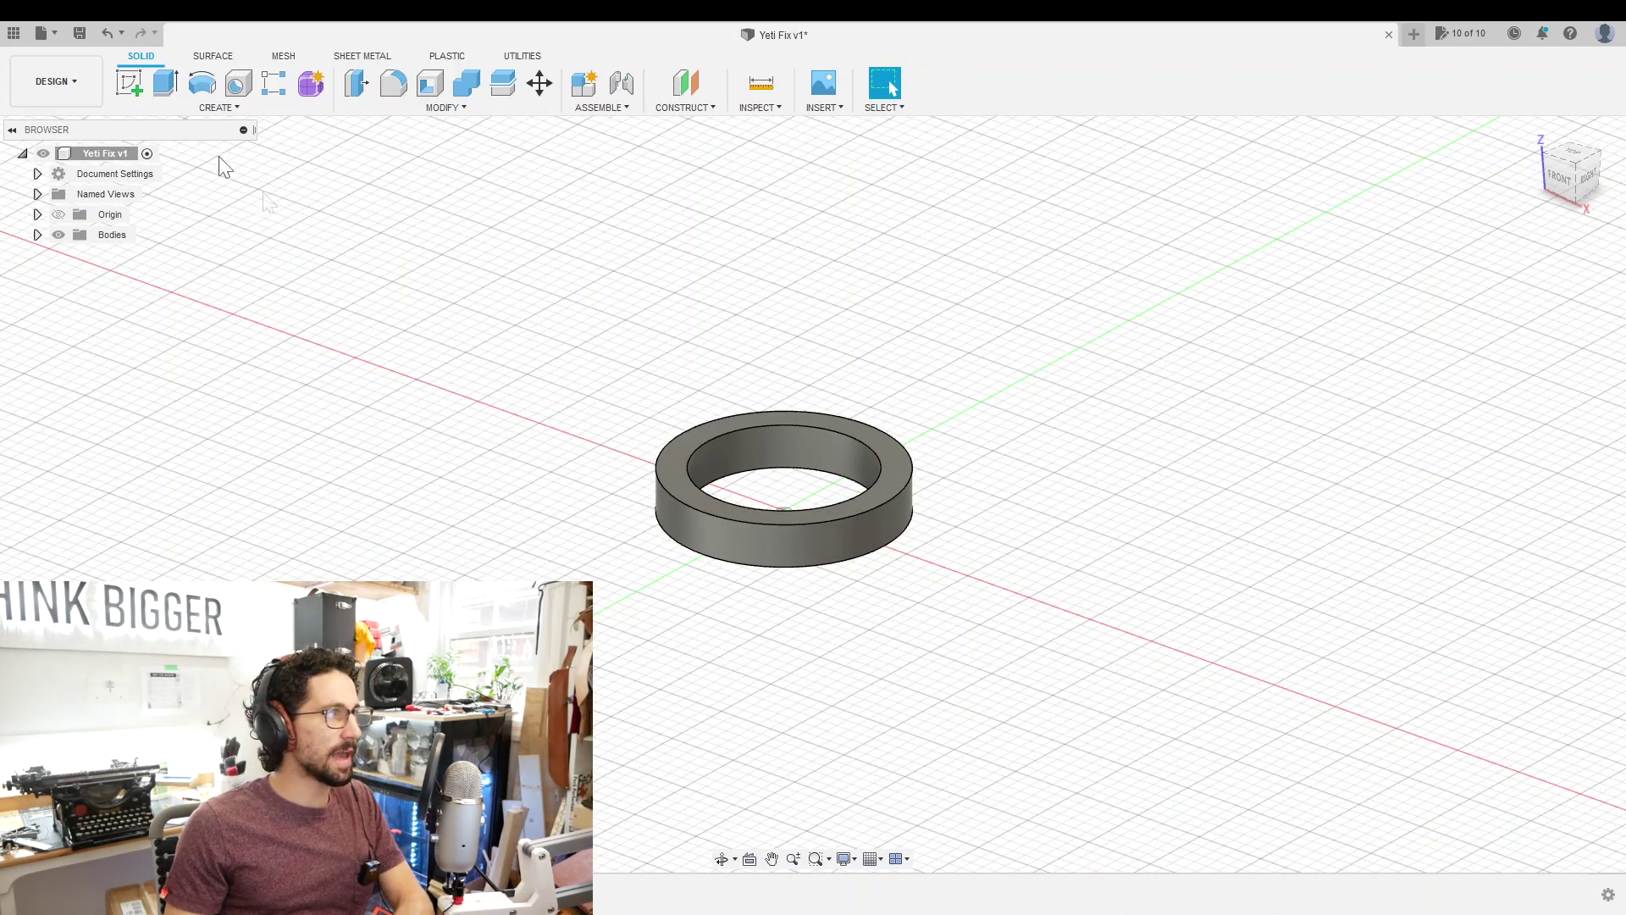
{"action": "left_click", "coordinate": [207, 106]}
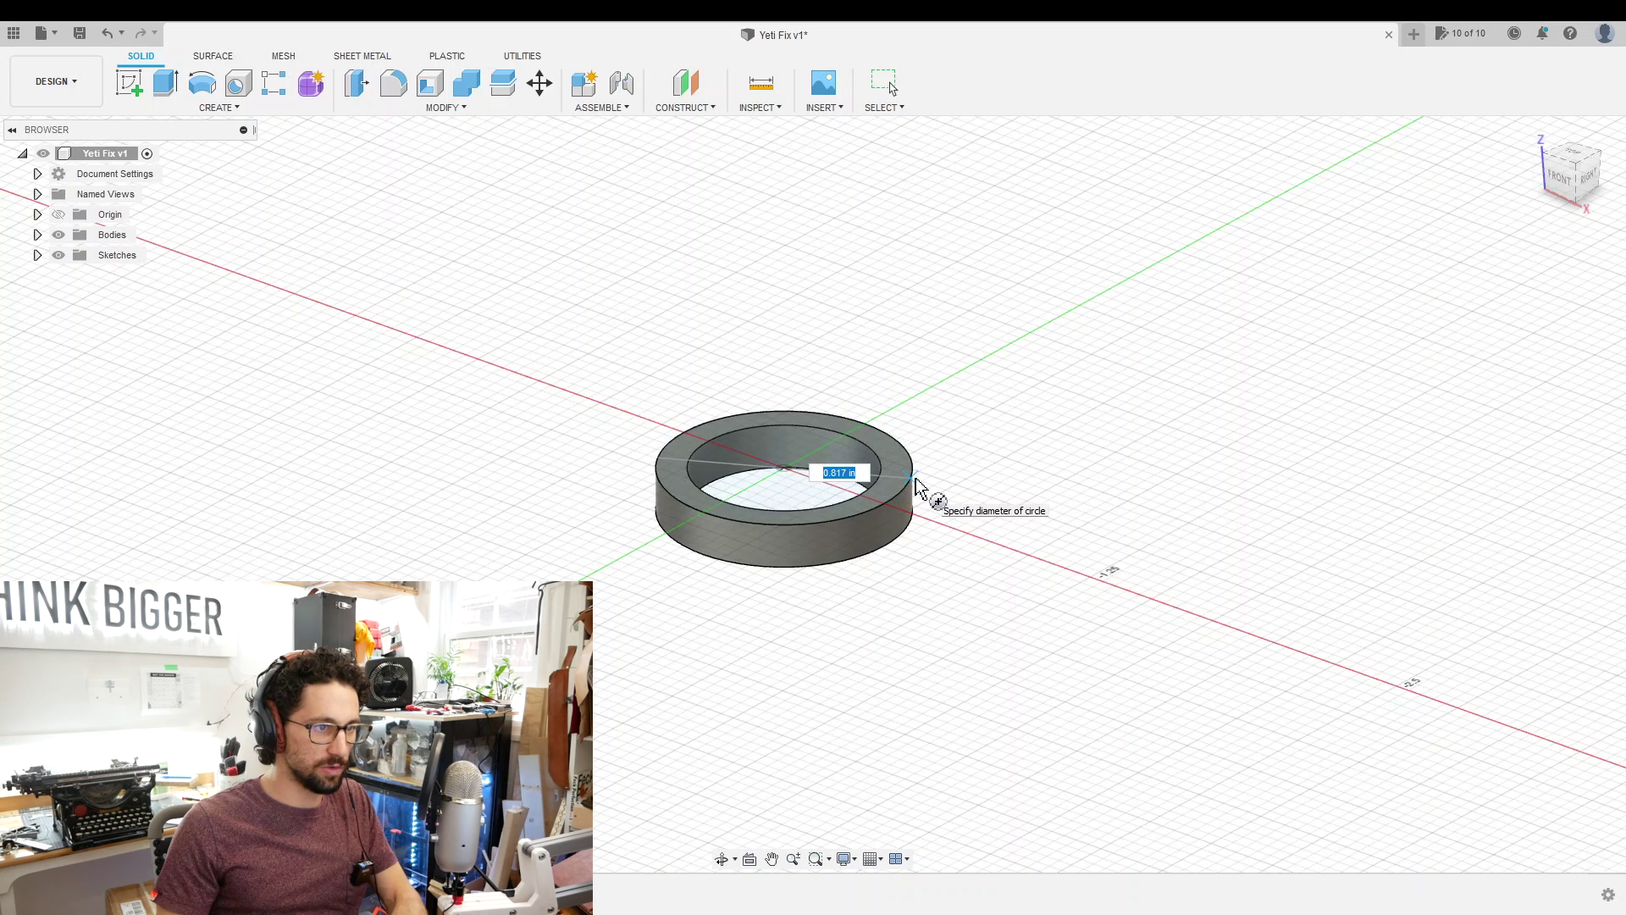
{"action": "left_click", "coordinate": [917, 487]}
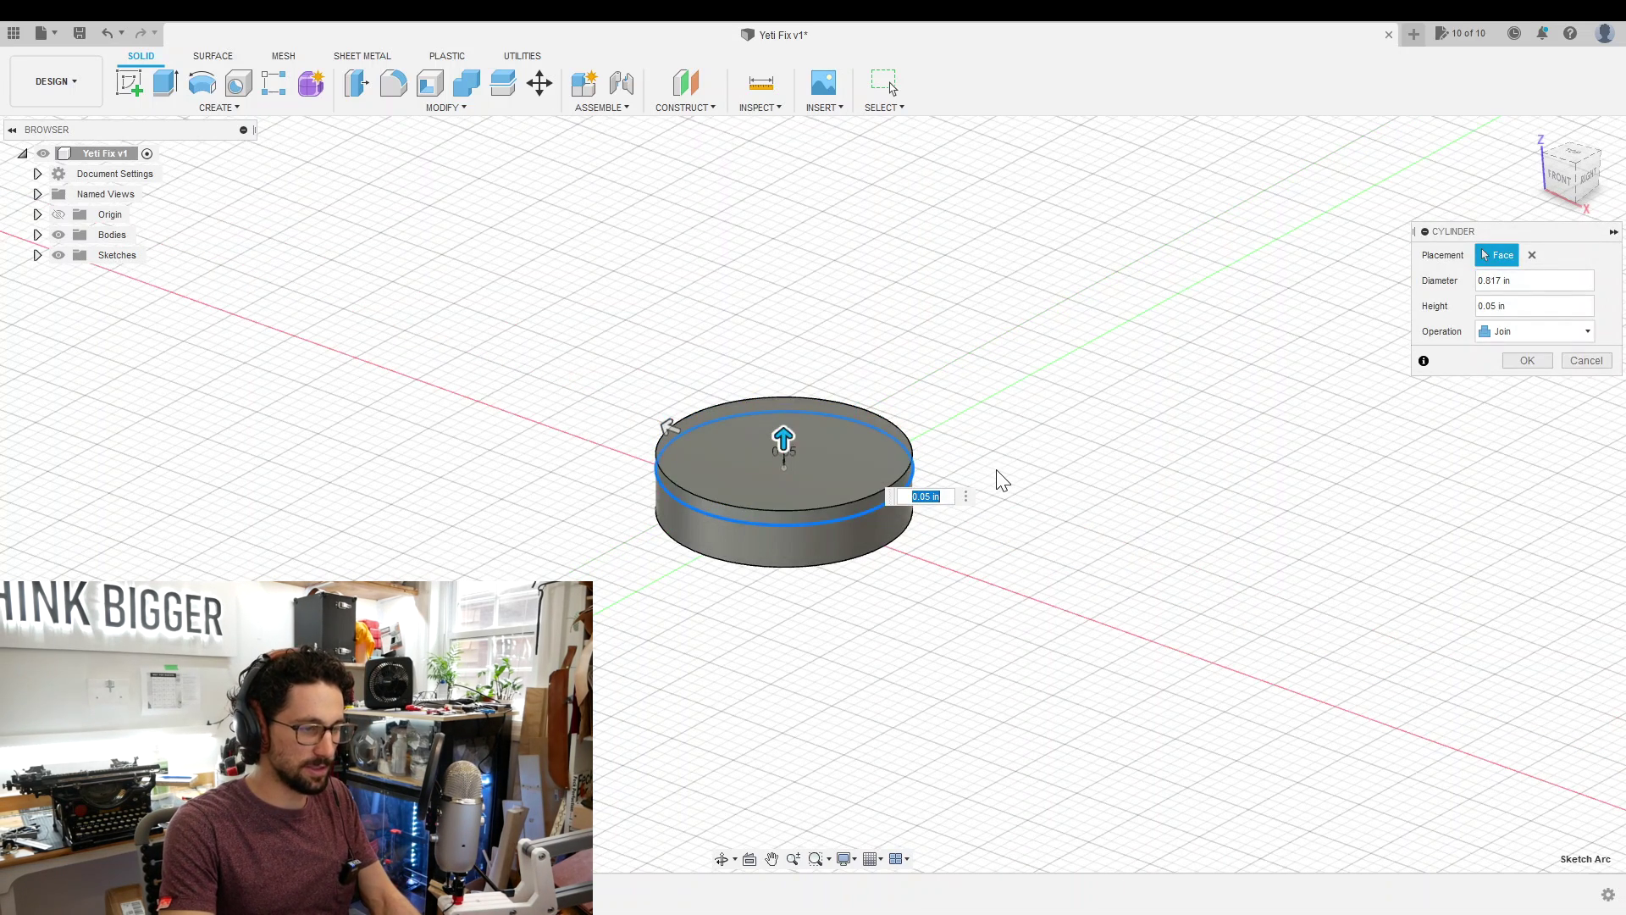
{"action": "type", "text": "RingThickness"}
{"action": "key", "text": "Return"}
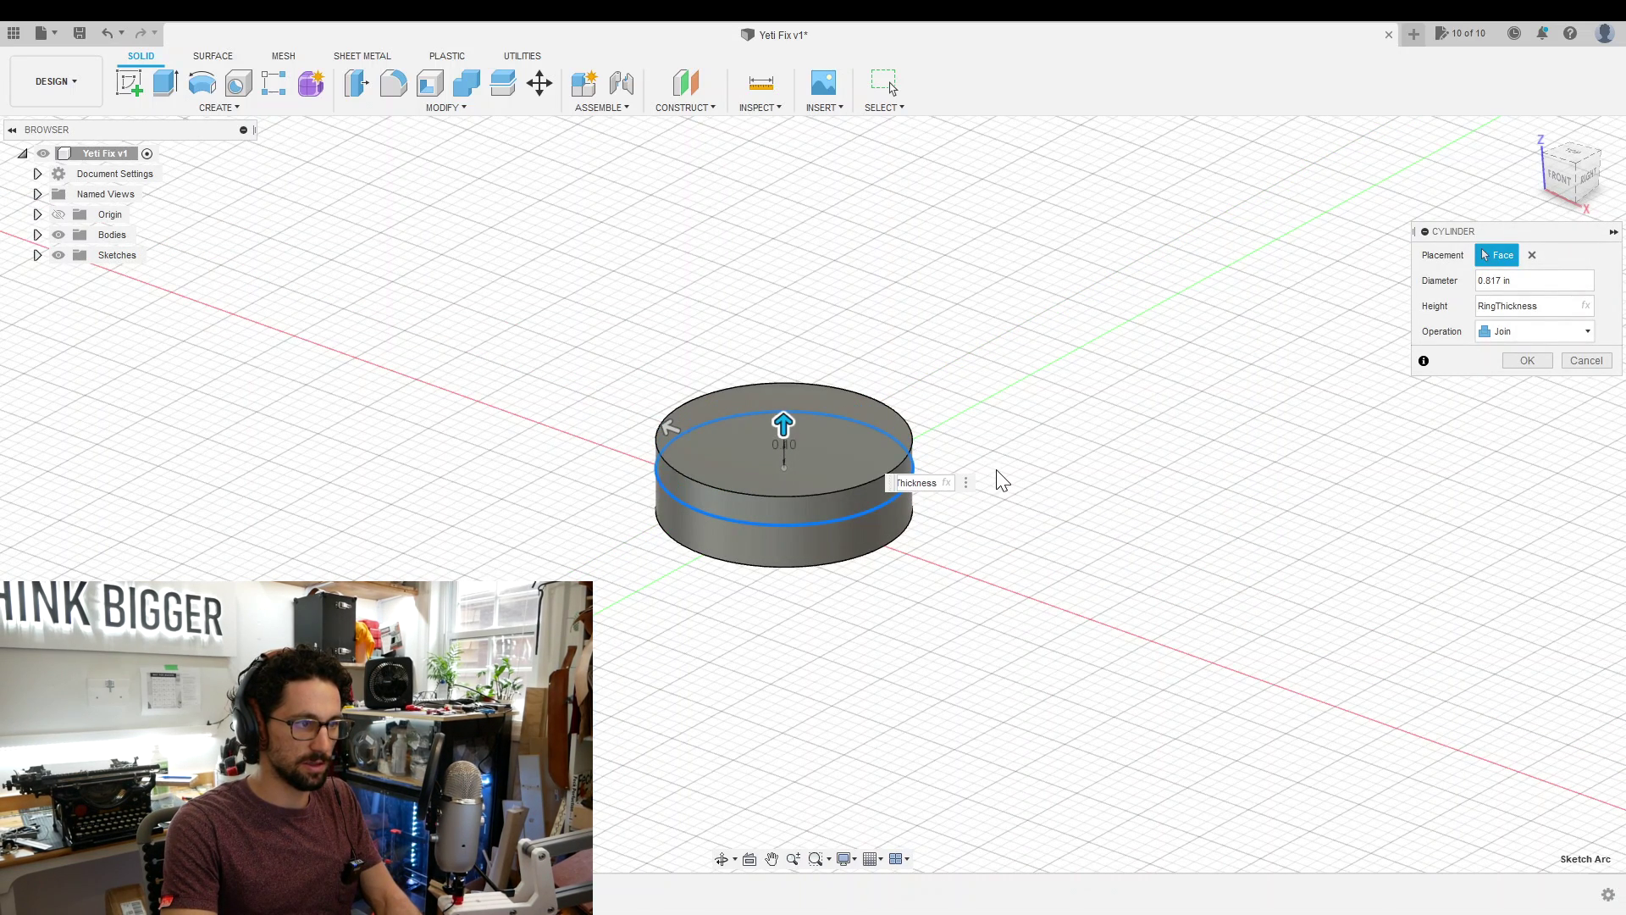
{"action": "key", "text": "Return"}
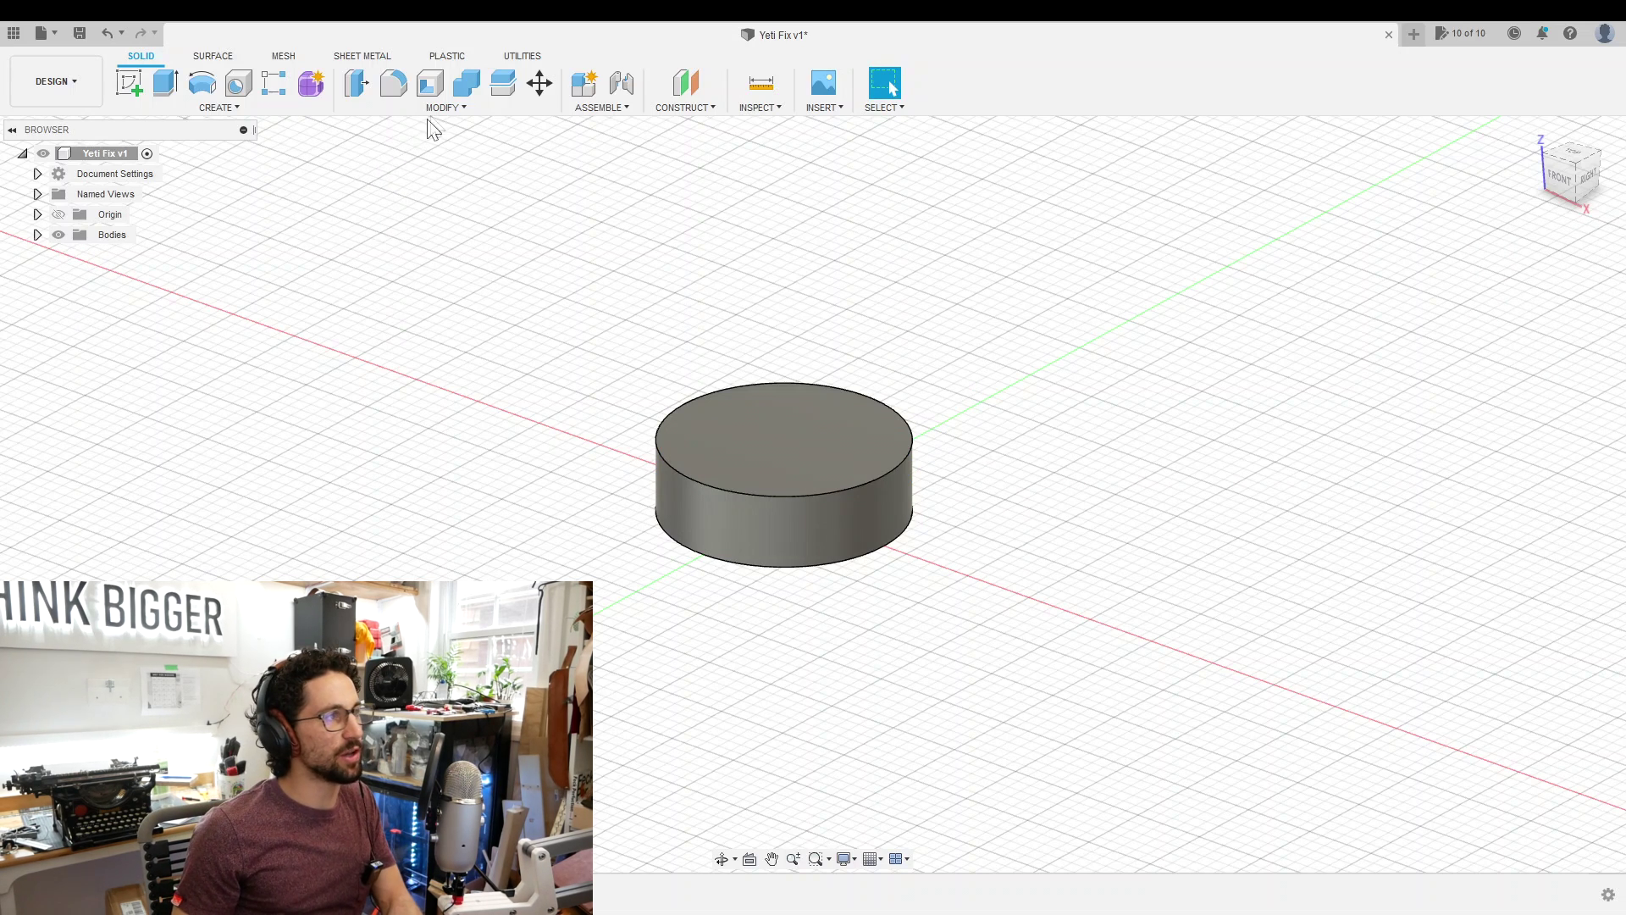
- Fillet the upper outer edge of the capped ring with a large constant radius to dome it
{"action": "left_click", "coordinate": [435, 114]}
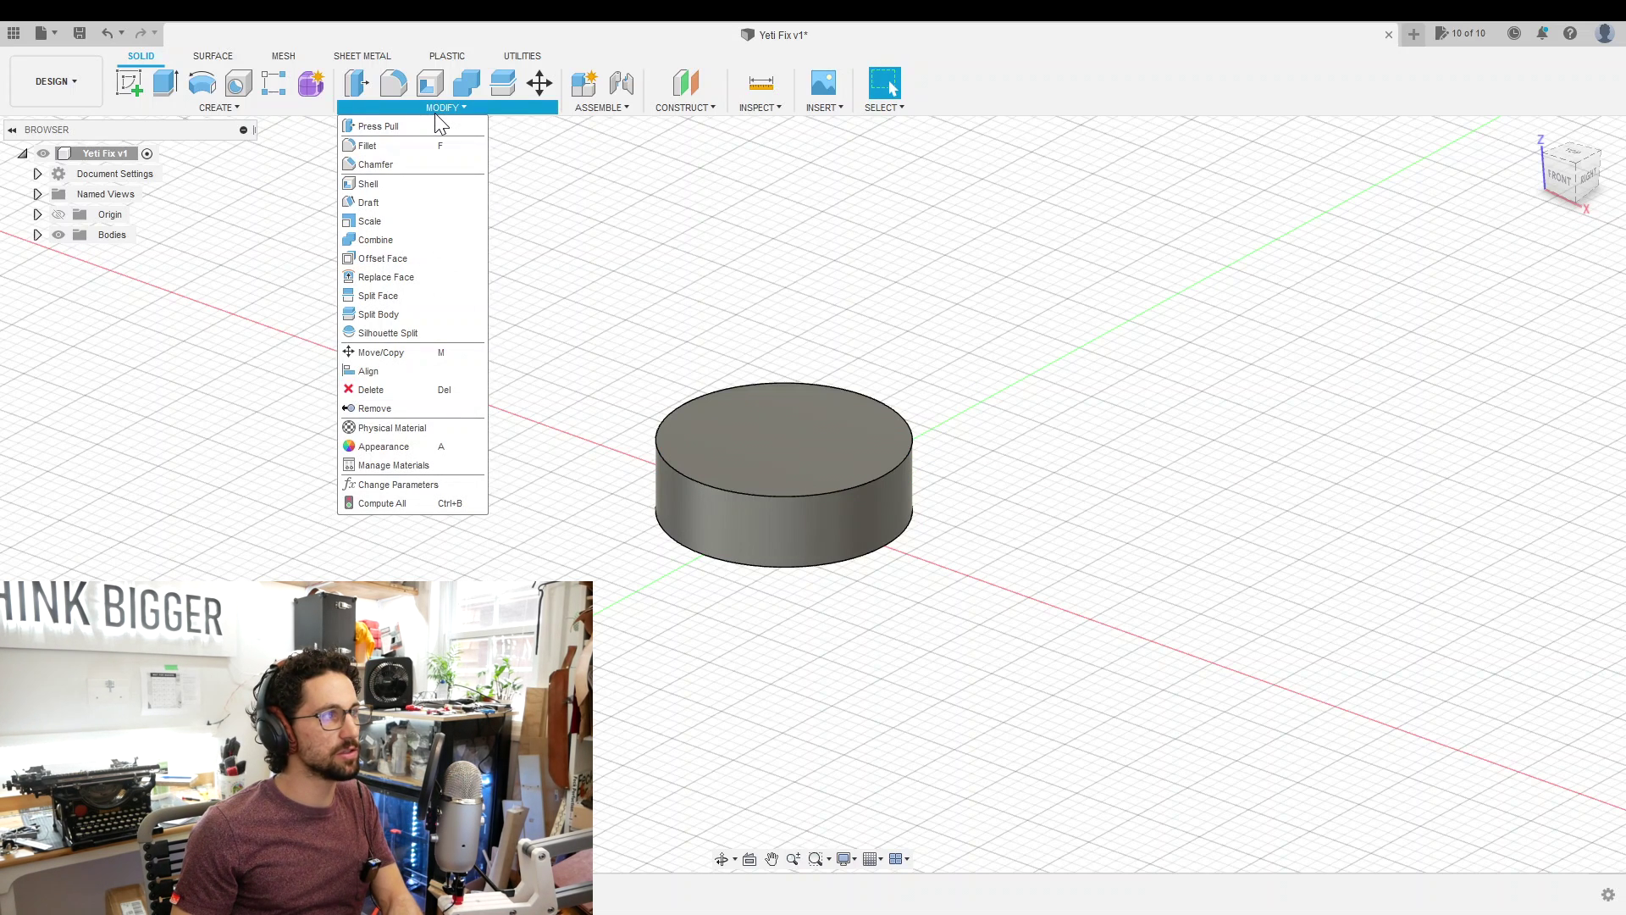
{"action": "left_click", "coordinate": [388, 147]}
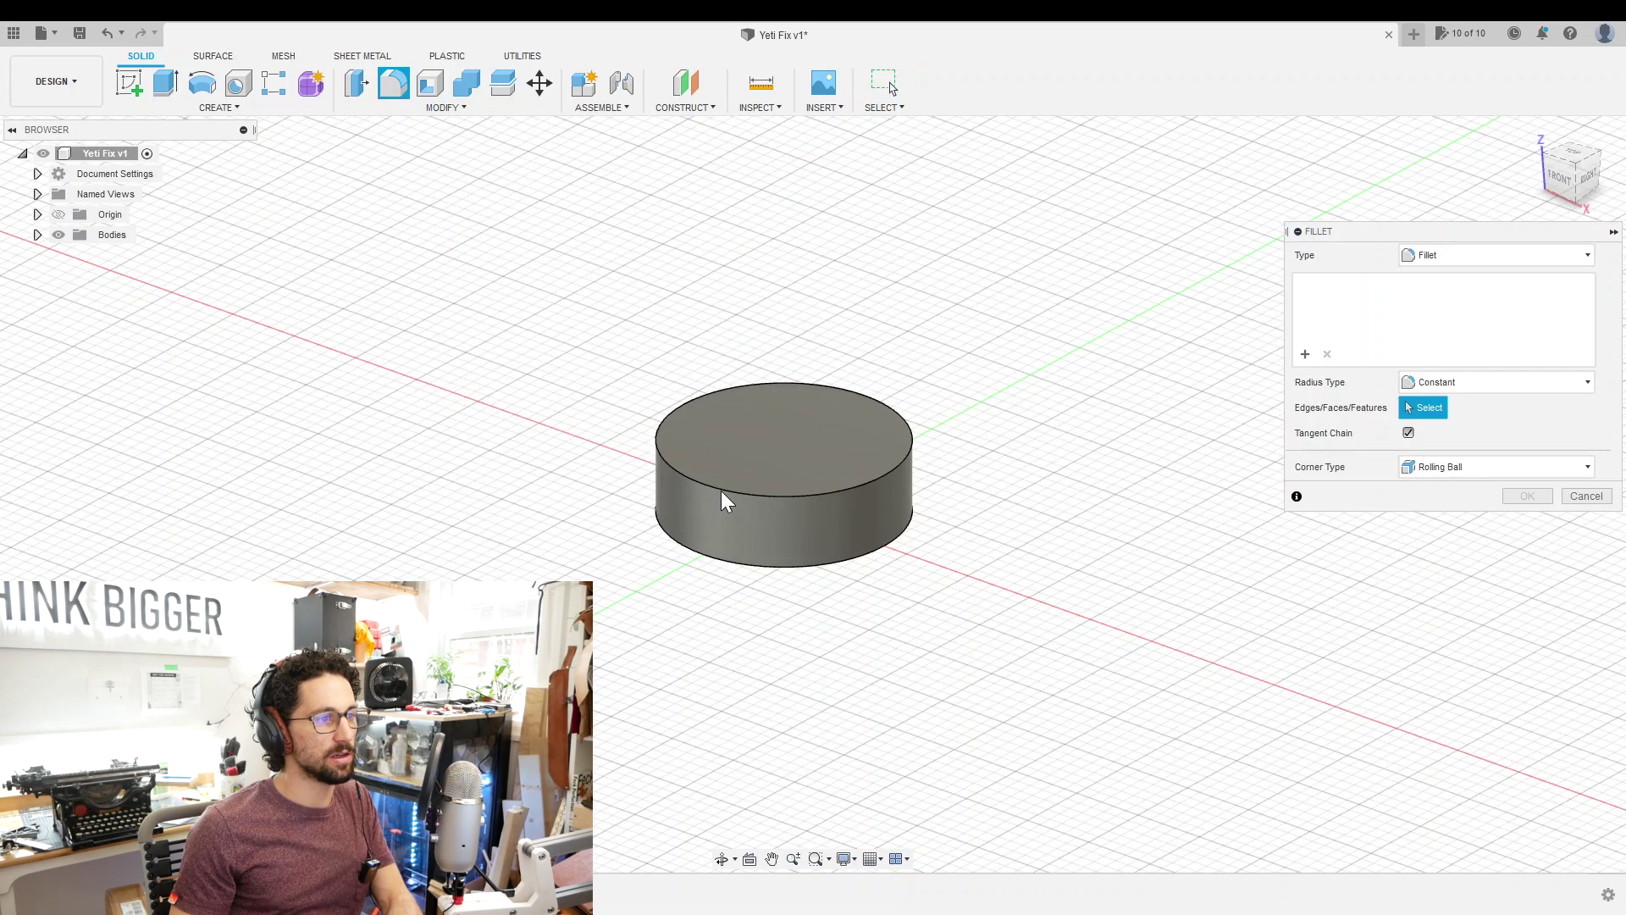
{"action": "left_click", "coordinate": [719, 490]}
{"action": "middle_click_drag", "start_coordinate": [871, 635], "coordinate": [850, 671], "text": "shift"}
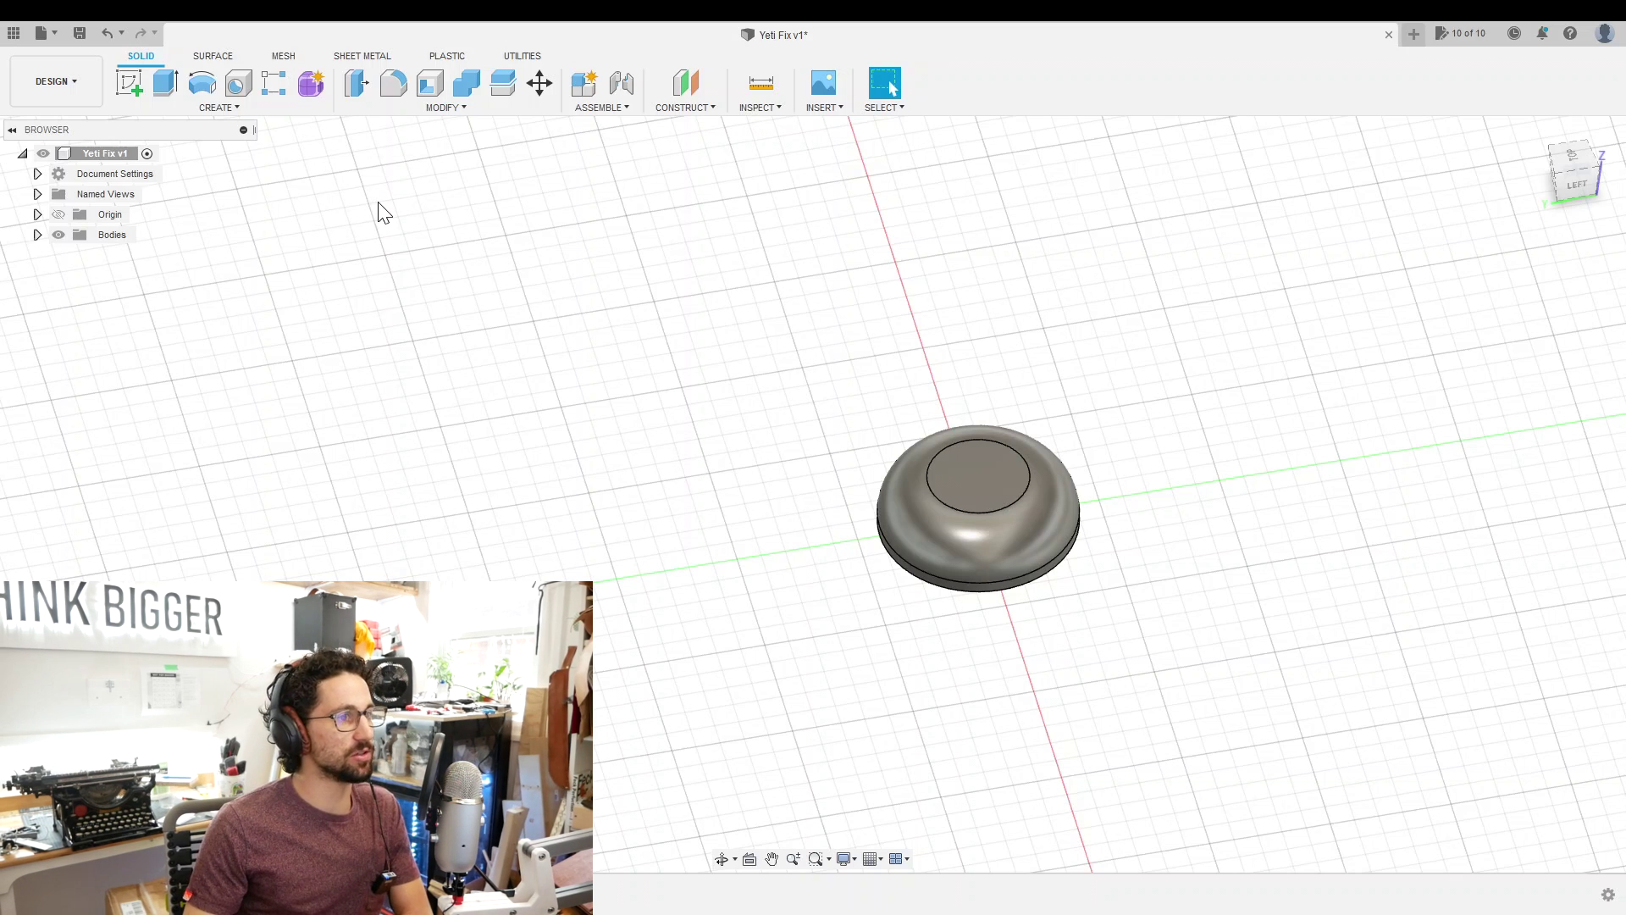
- Start a sketch on the dome's flat upper face and draw a vertical 0.35 in construction line from the centre
{"action": "left_click", "coordinate": [128, 82]}
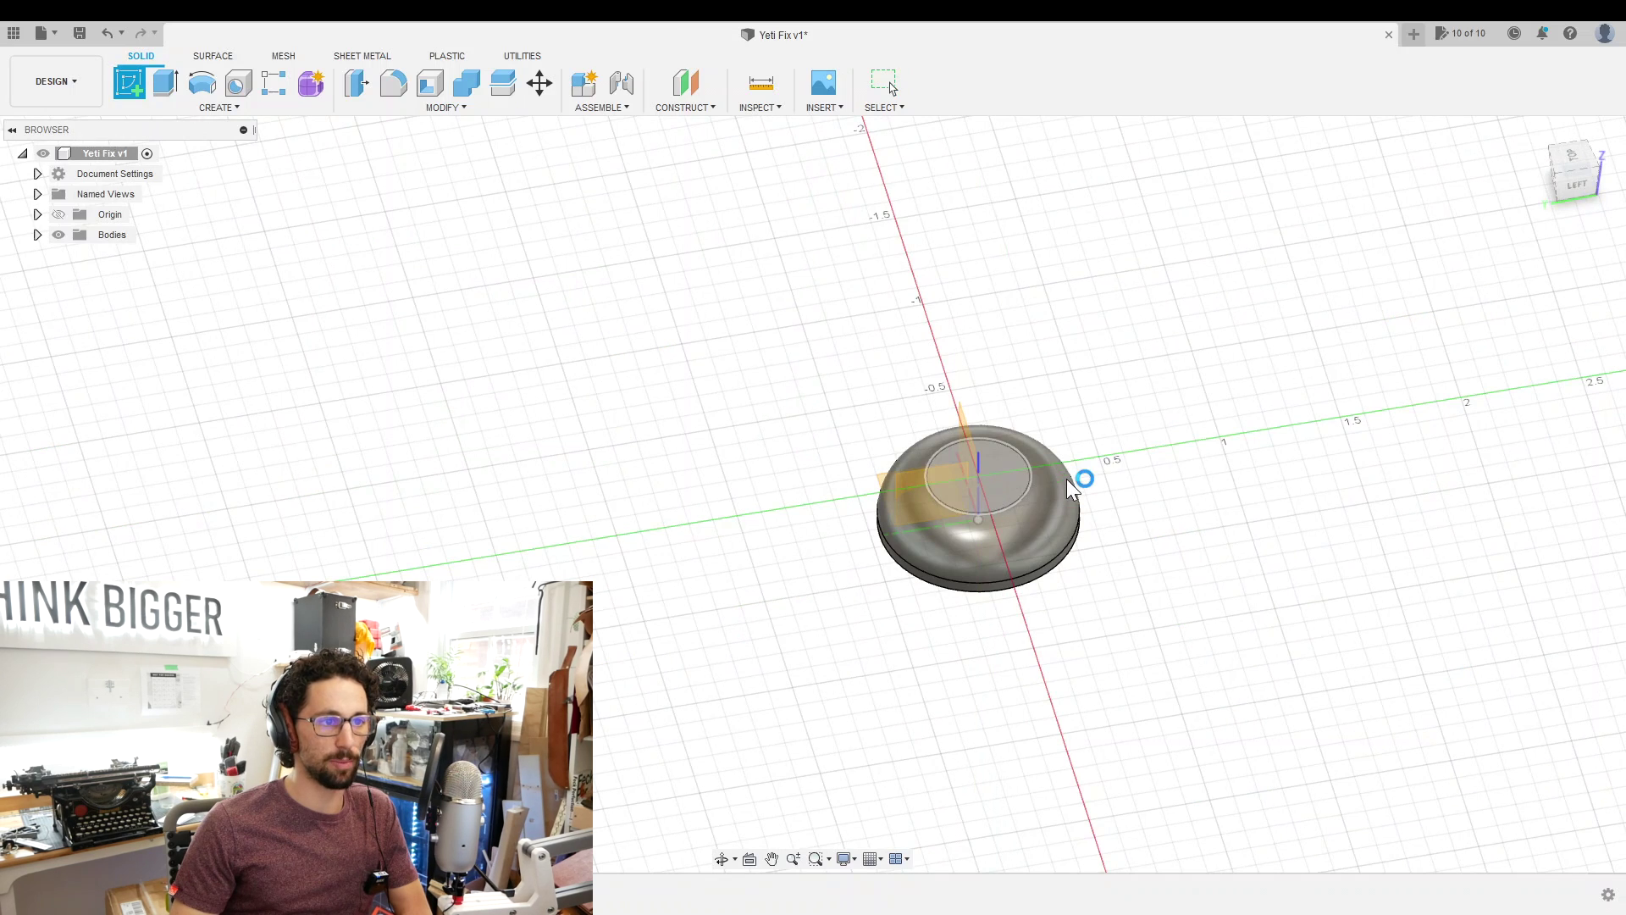
{"action": "left_click", "coordinate": [1069, 486]}
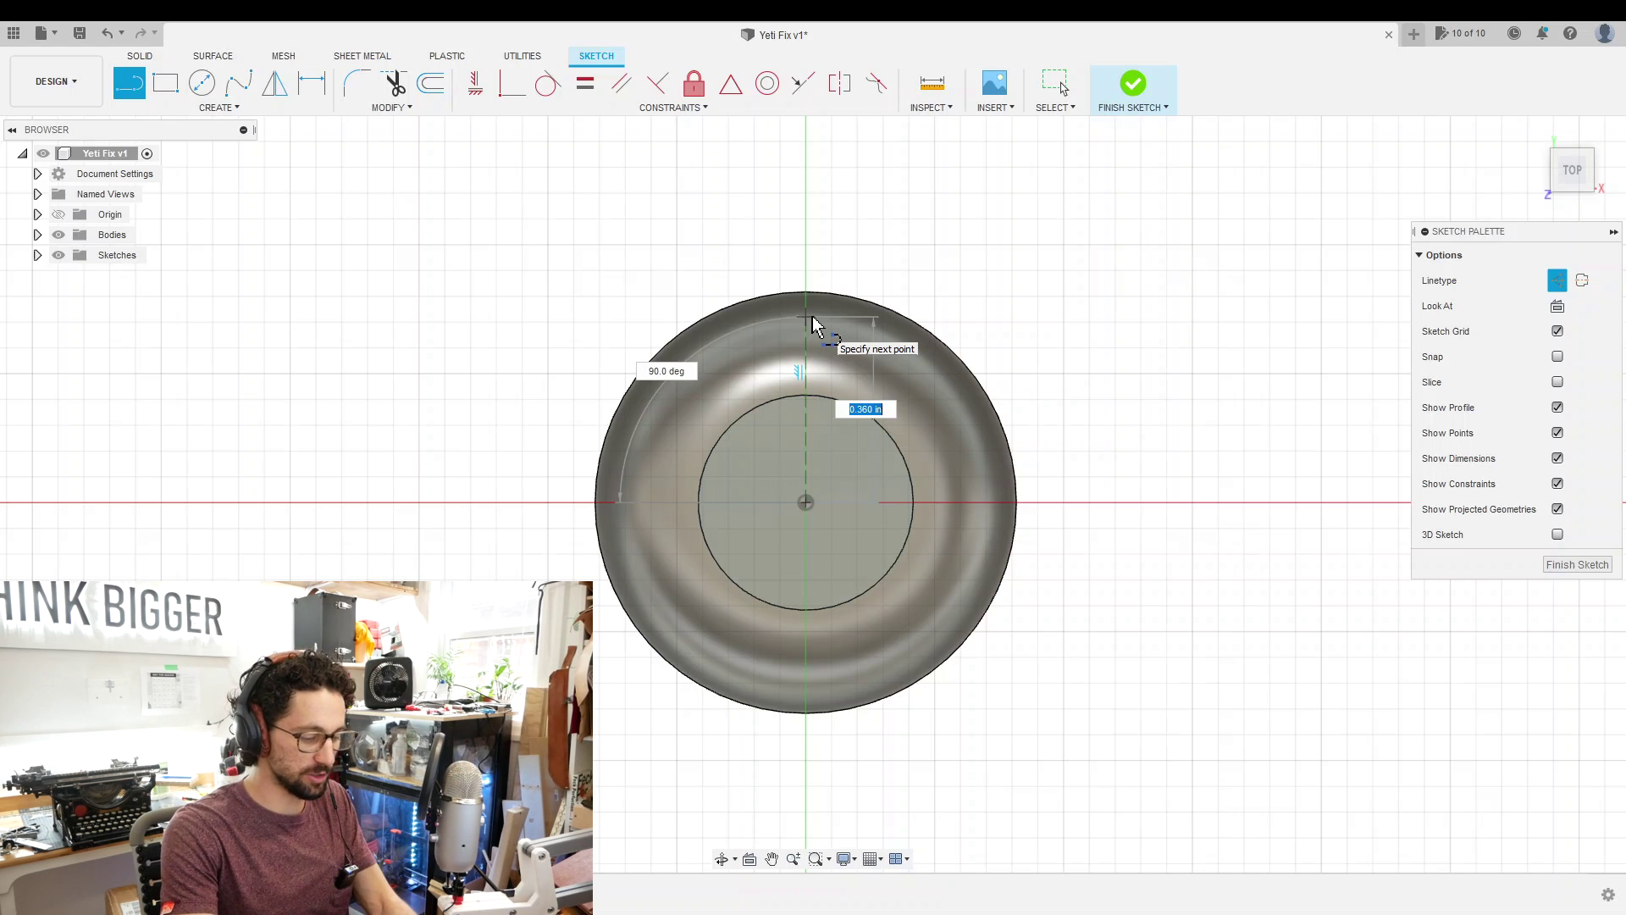
{"action": "type", "text": "0.35"}
{"action": "key", "text": "Return"}
{"action": "key", "text": "Escape"}
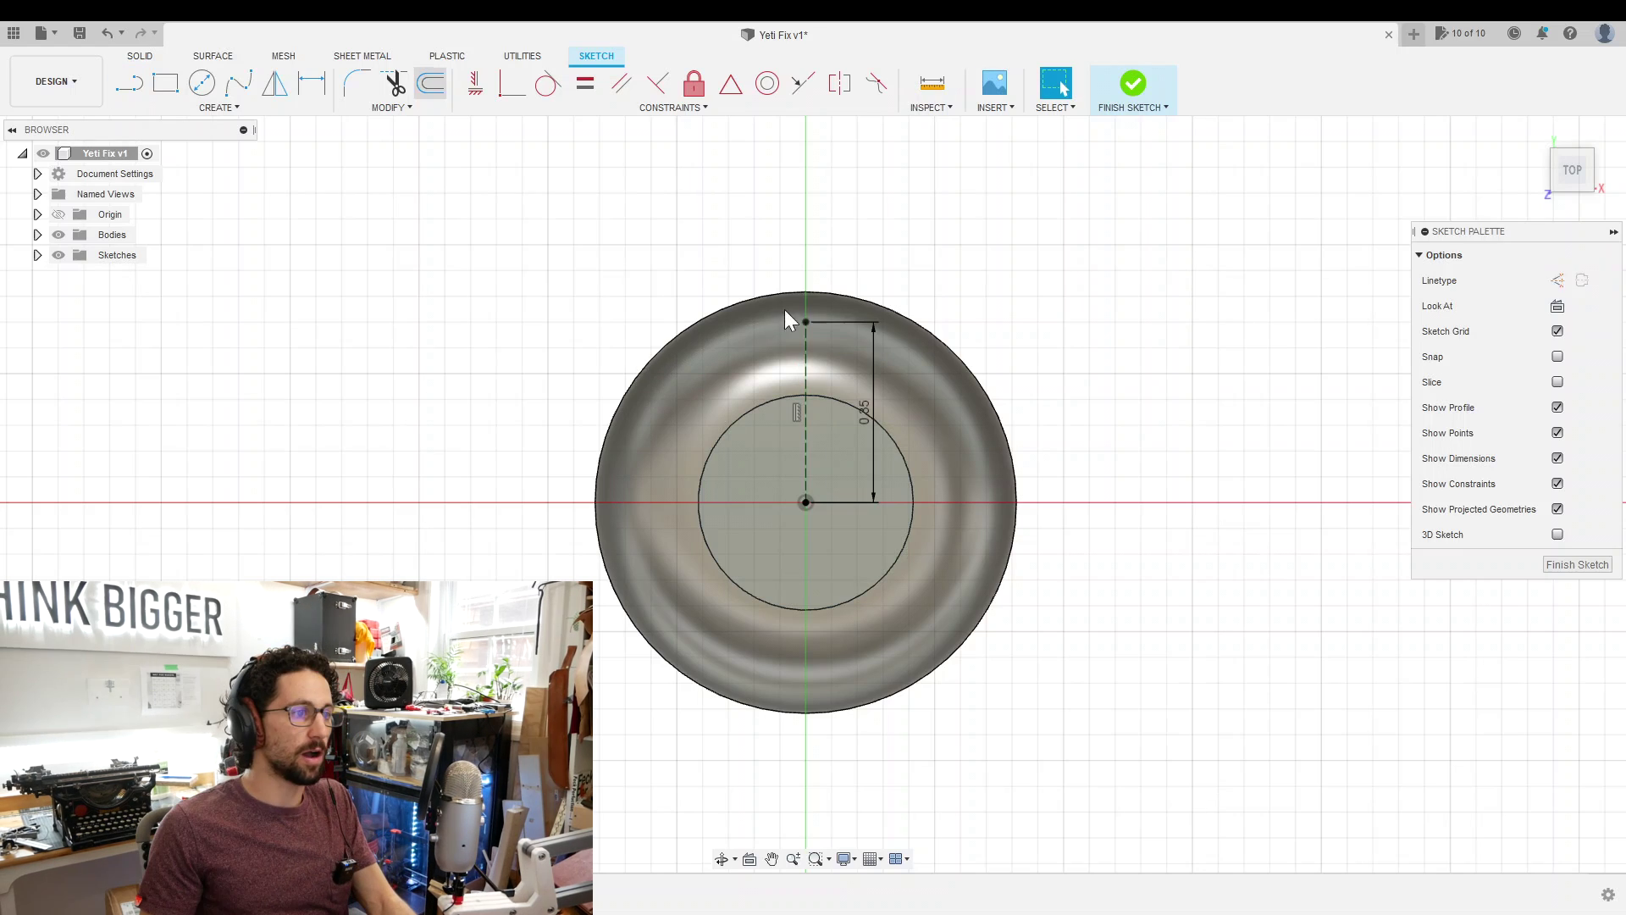
- Offset the construction line by RingThickness/2 to both sides and join the outer ends of the offsets with a line
{"action": "key", "text": "o"}
{"action": "left_click", "coordinate": [805, 437]}
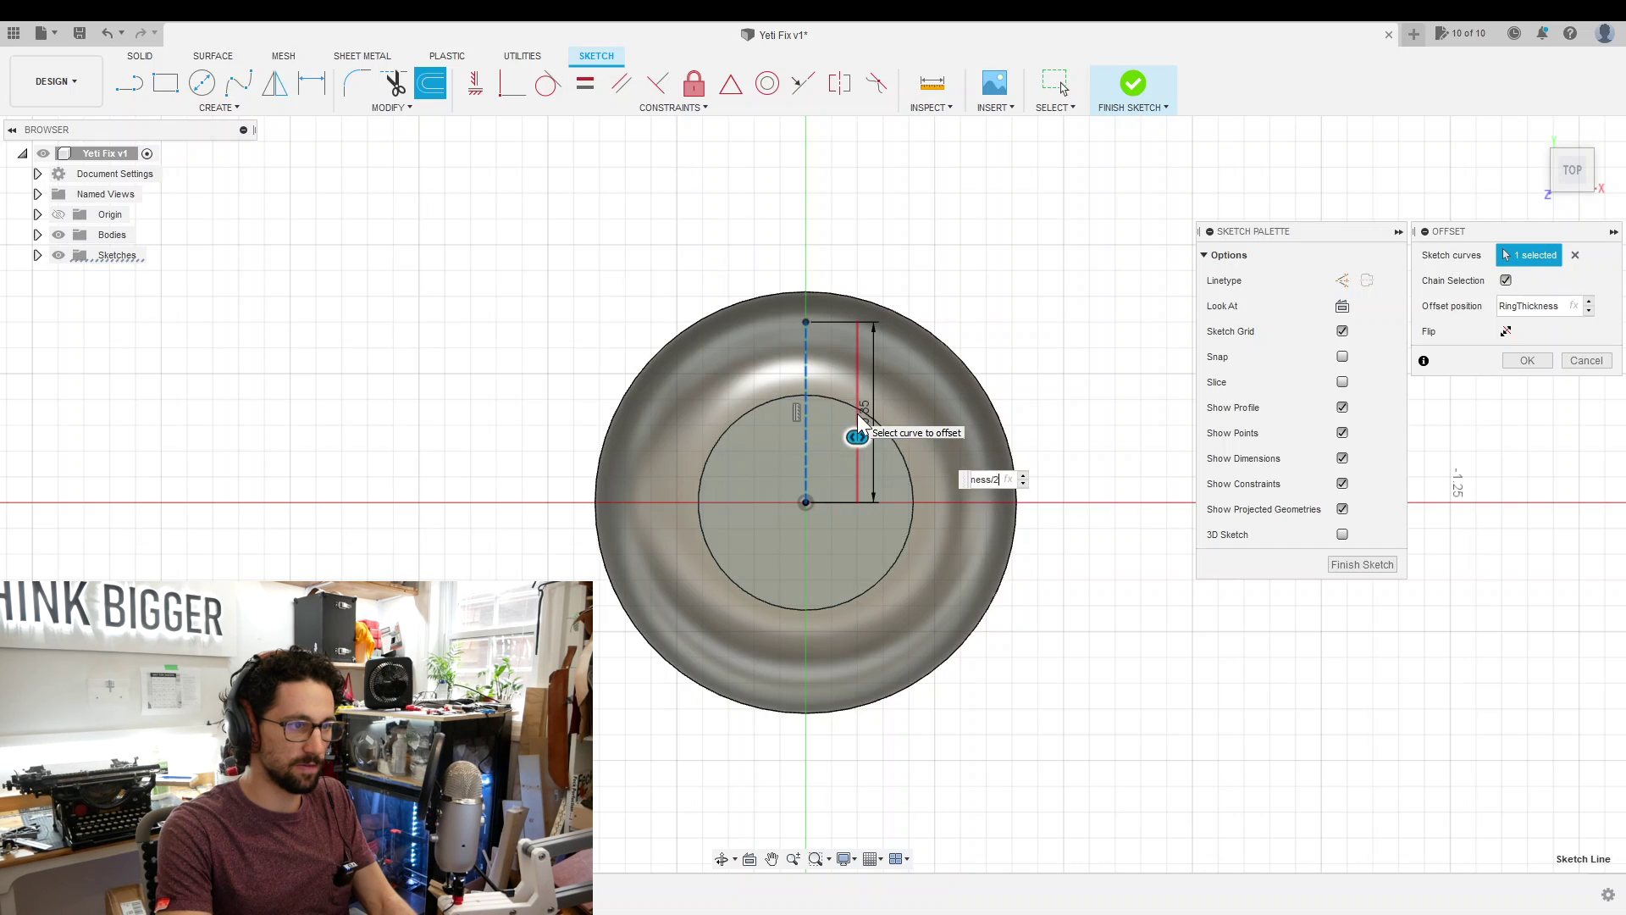
{"action": "type", "text": "/2"}
{"action": "key", "text": "Return"}
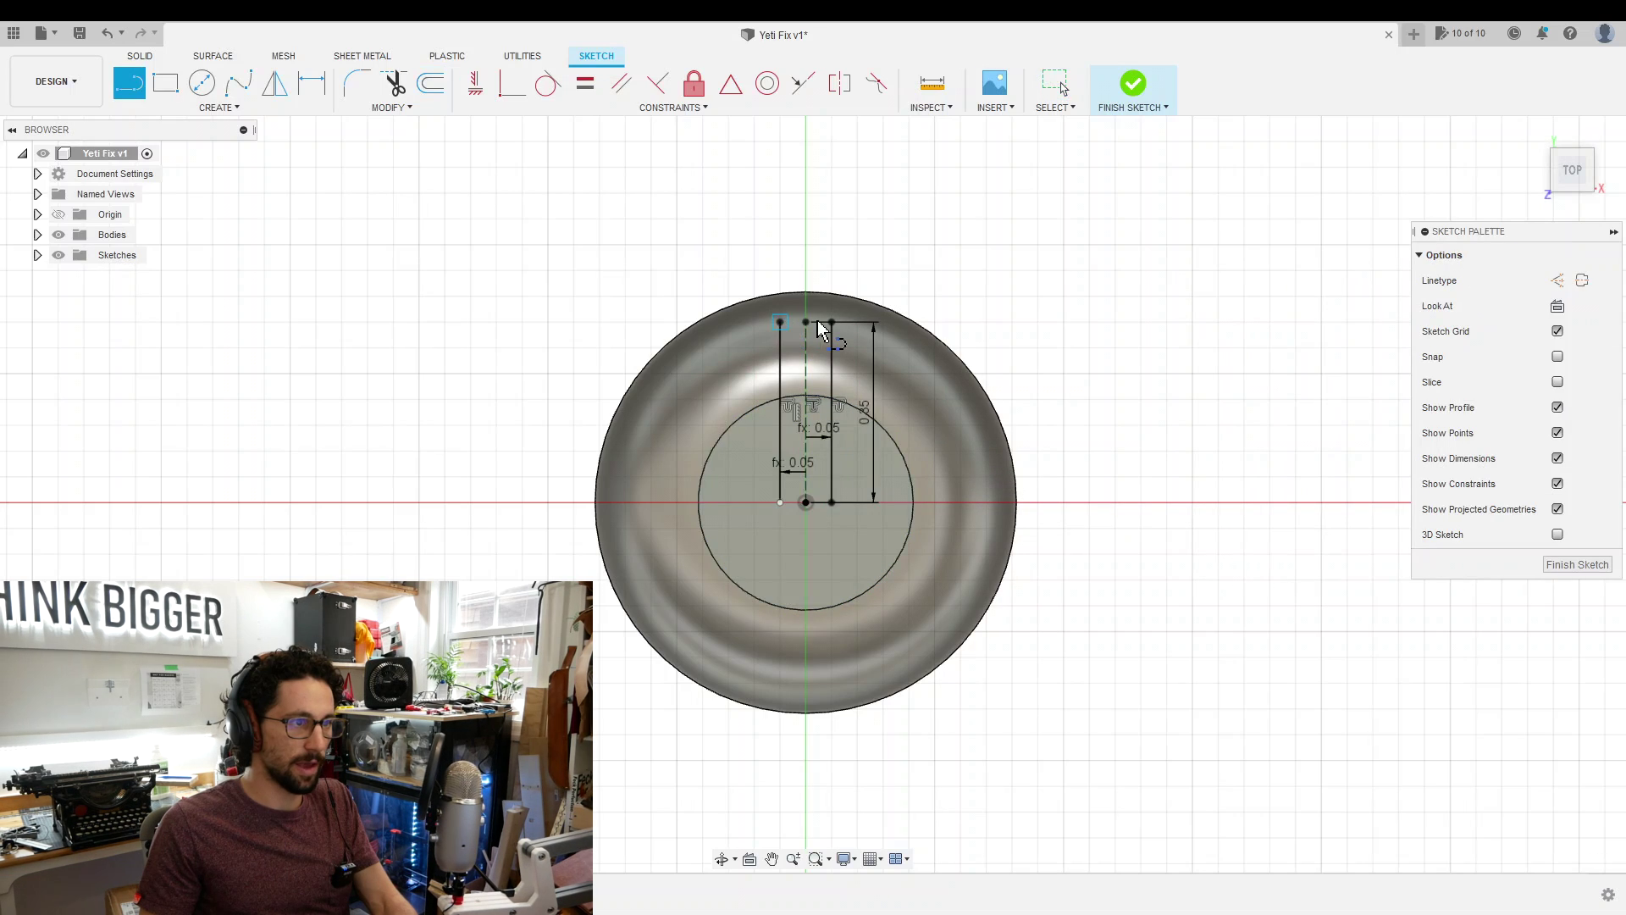
{"action": "left_click", "coordinate": [780, 321]}
{"action": "left_click", "coordinate": [832, 322]}
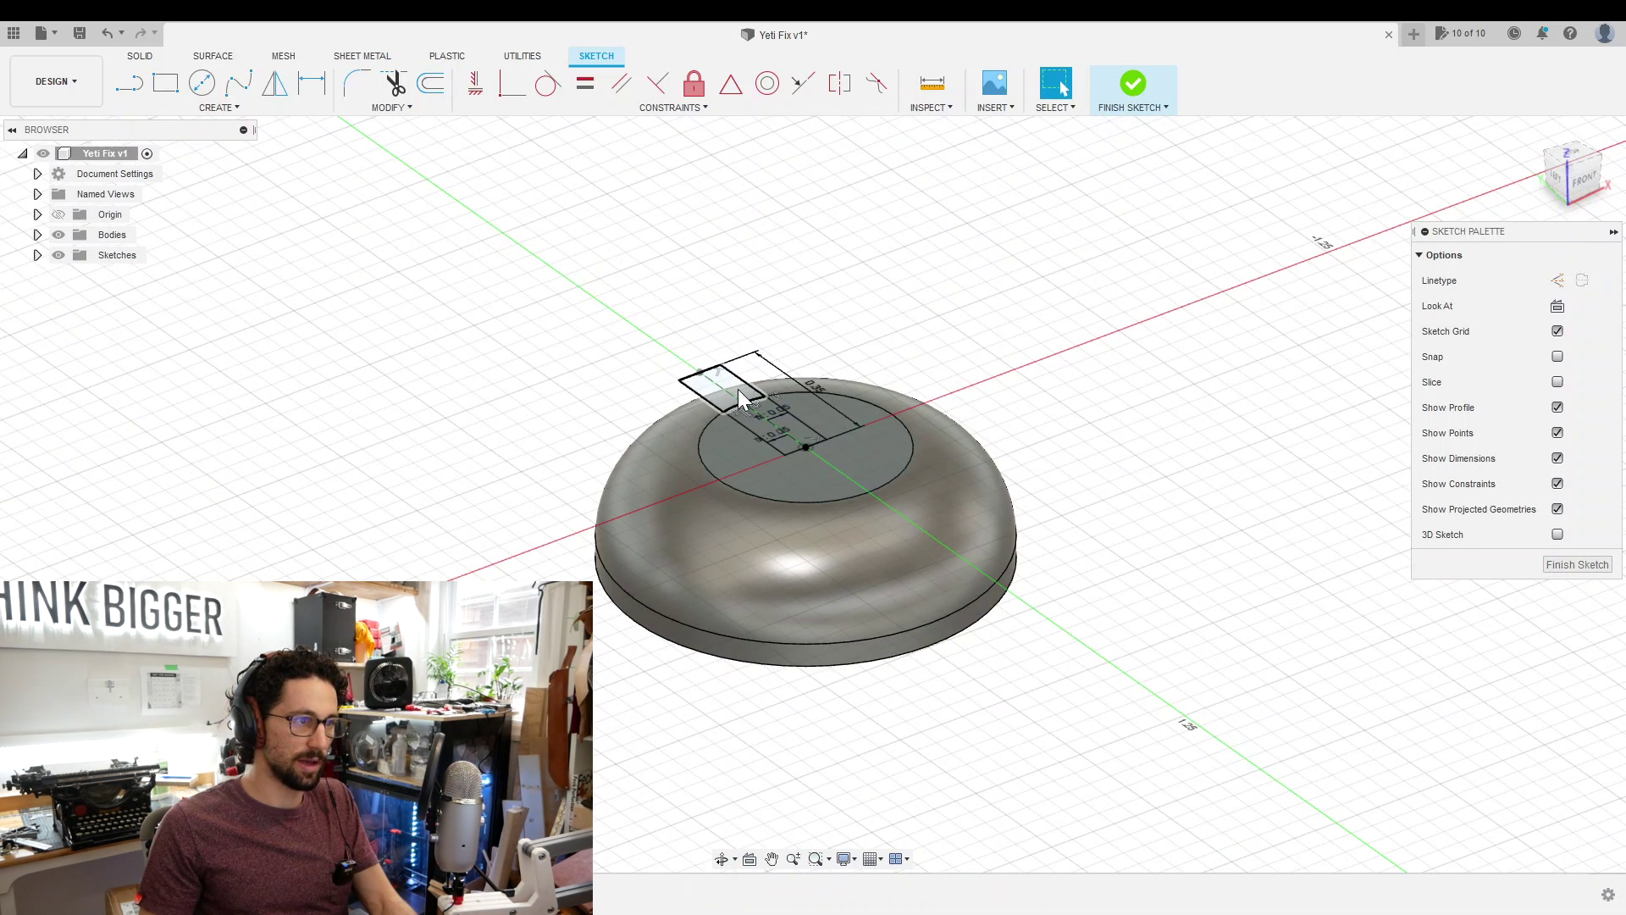
- Extrude both profiles of the narrow pointer strip upward by RingThickness/2, joined to the cap
{"action": "left_click", "coordinate": [738, 389]}
{"action": "left_click", "coordinate": [749, 422], "text": "shift"}
{"action": "key", "text": "e"}
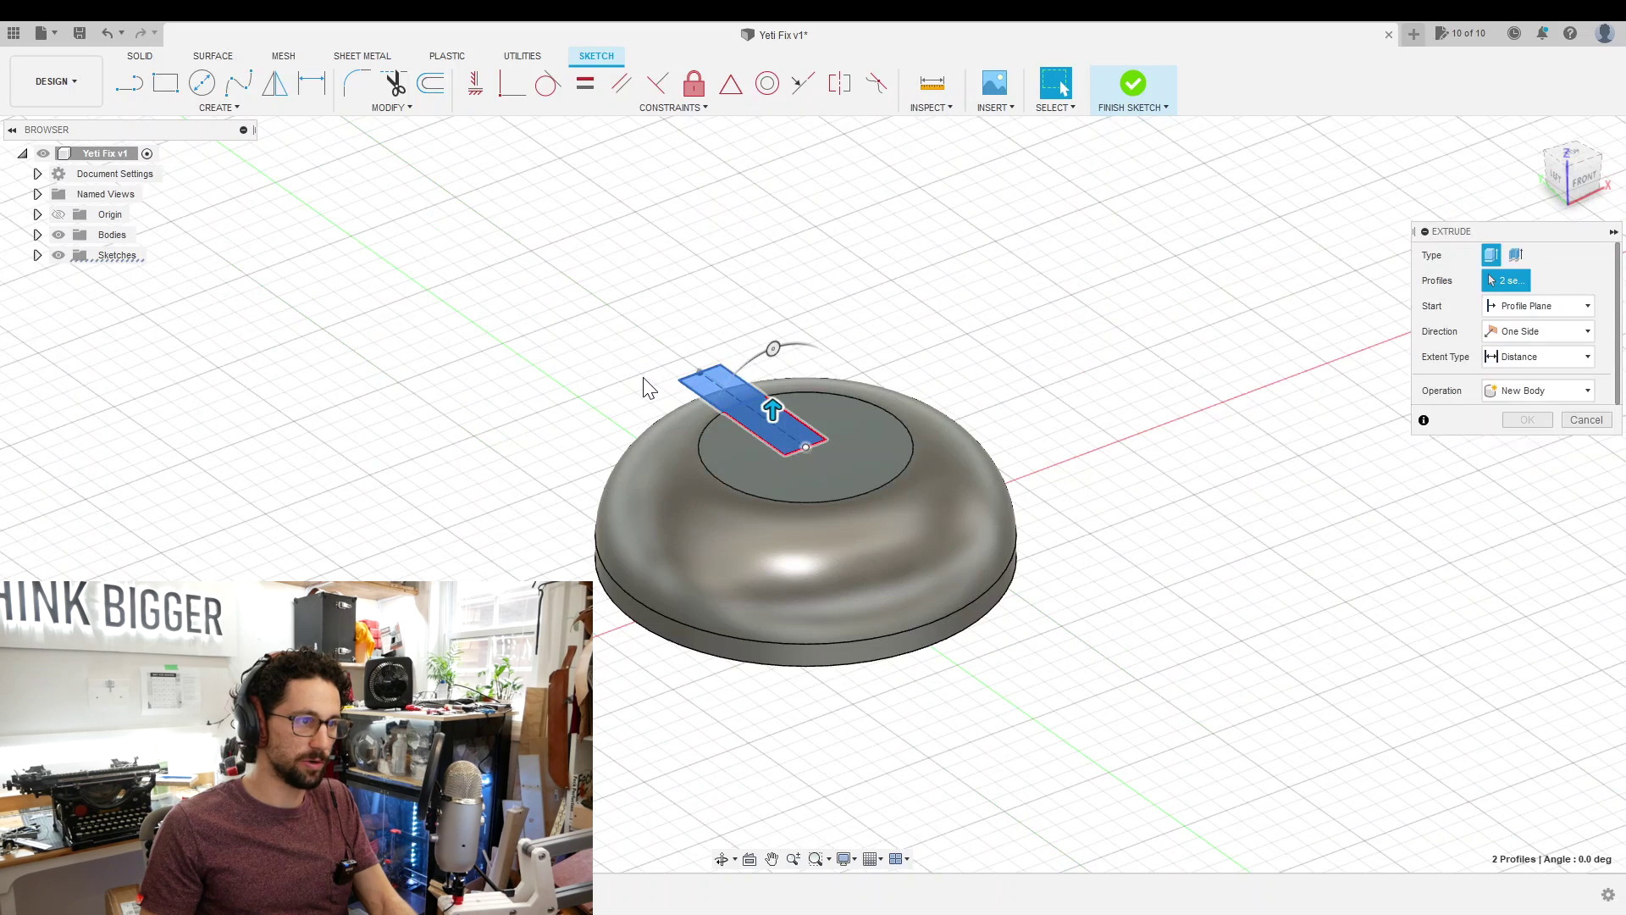
{"action": "scroll", "coordinate": [645, 383], "scroll_direction": "up", "scroll_amount": 3}
{"action": "type", "text": "RingThickness"}
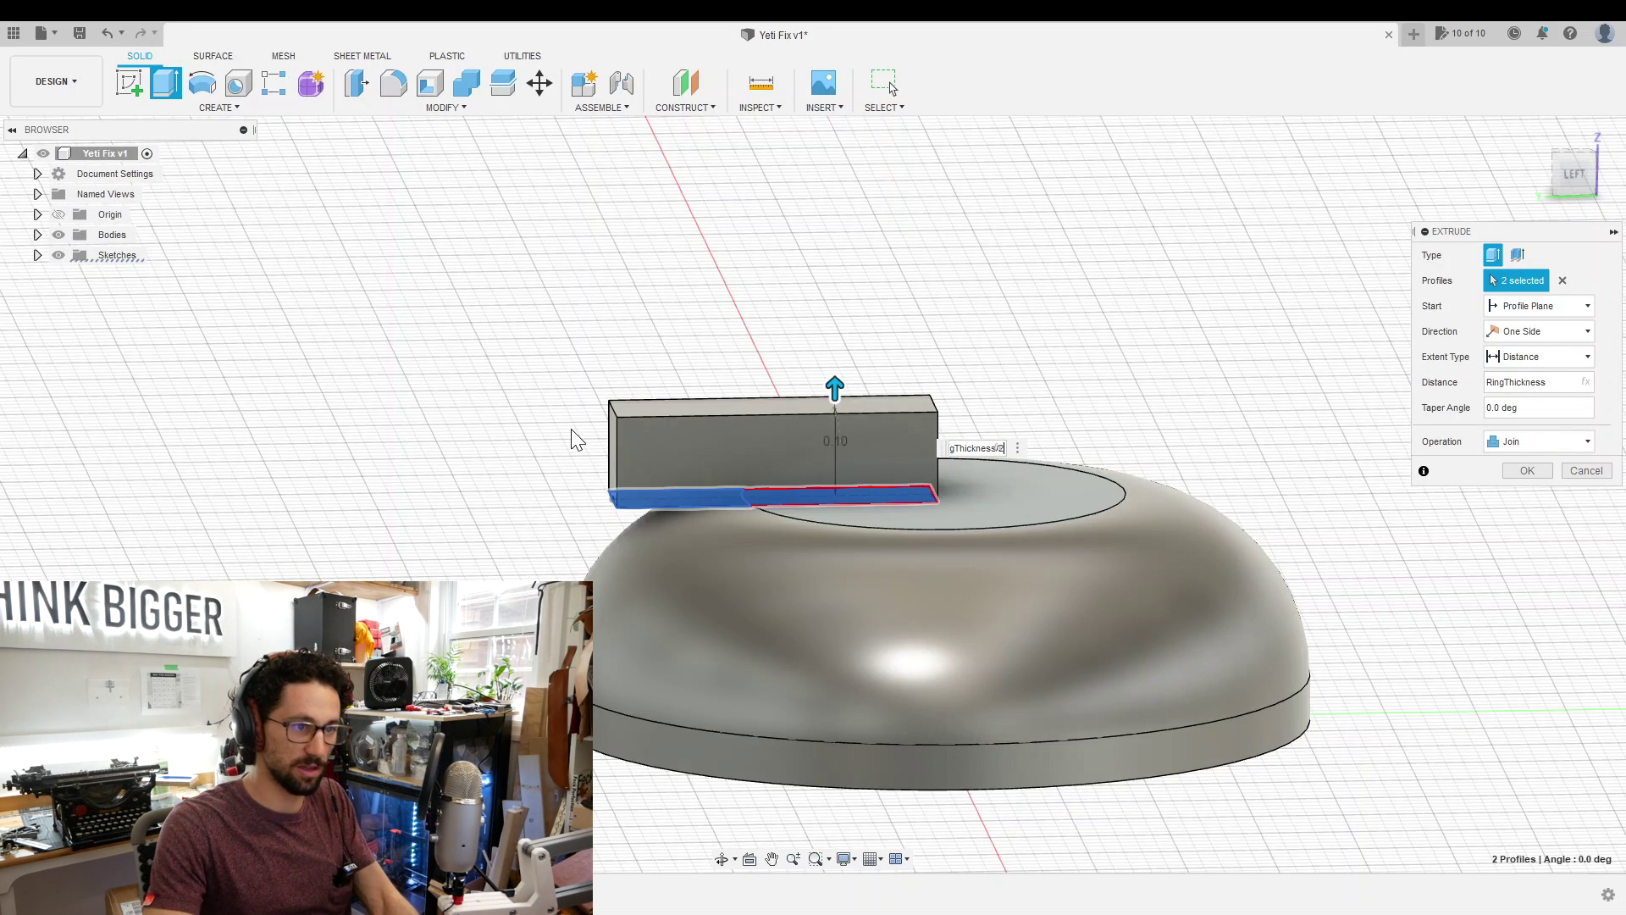
{"action": "key", "text": "End"}
{"action": "type", "text": "/2"}
- Extrude the overhanging underside face of the pointer bar down about 0.08 in into the dome, using the Join operation
{"action": "left_click_drag", "start_coordinate": [619, 476], "coordinate": [623, 535]}
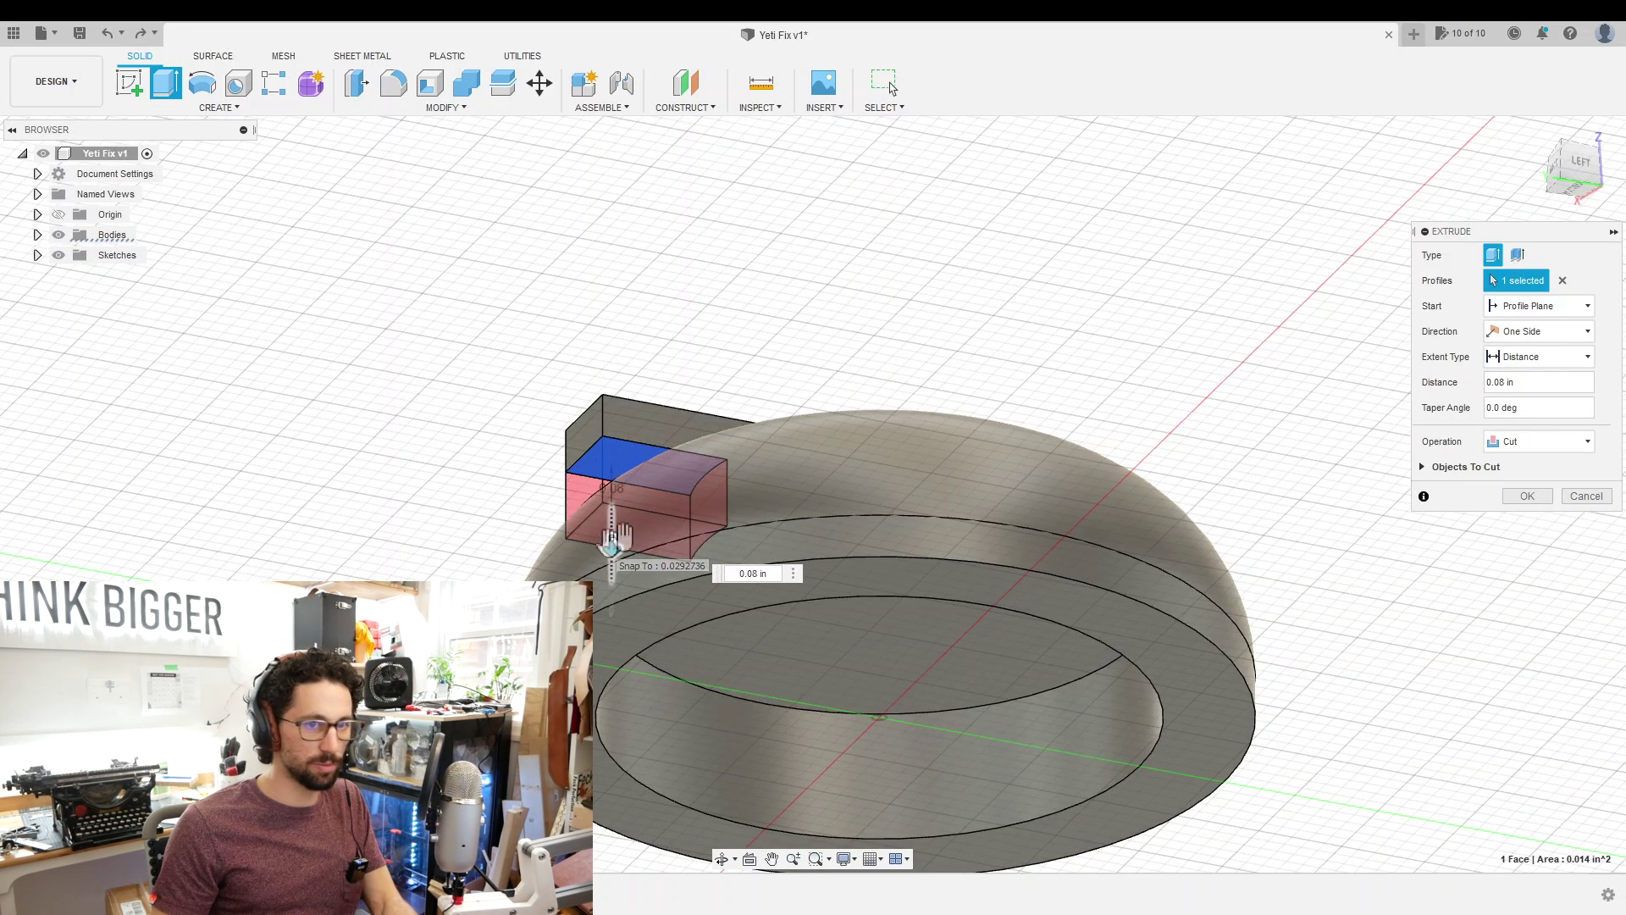
{"action": "left_click", "coordinate": [1567, 446]}
{"action": "left_click", "coordinate": [1536, 521]}
{"action": "left_click", "coordinate": [1537, 441]}
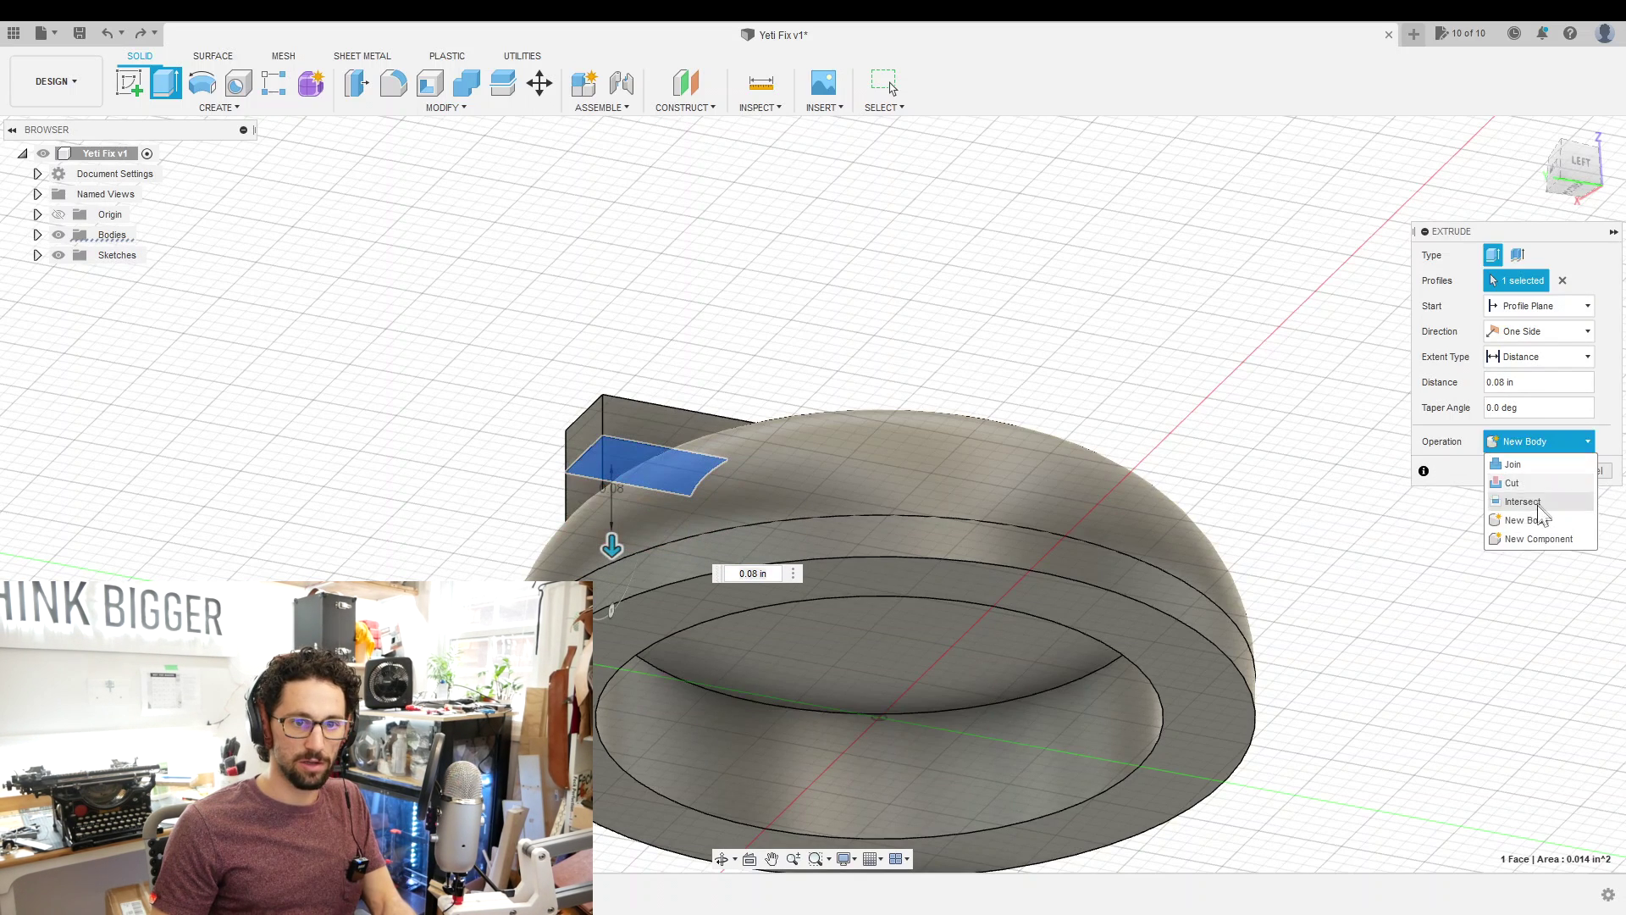
{"action": "left_click", "coordinate": [1524, 465]}
{"action": "key", "text": "Return"}
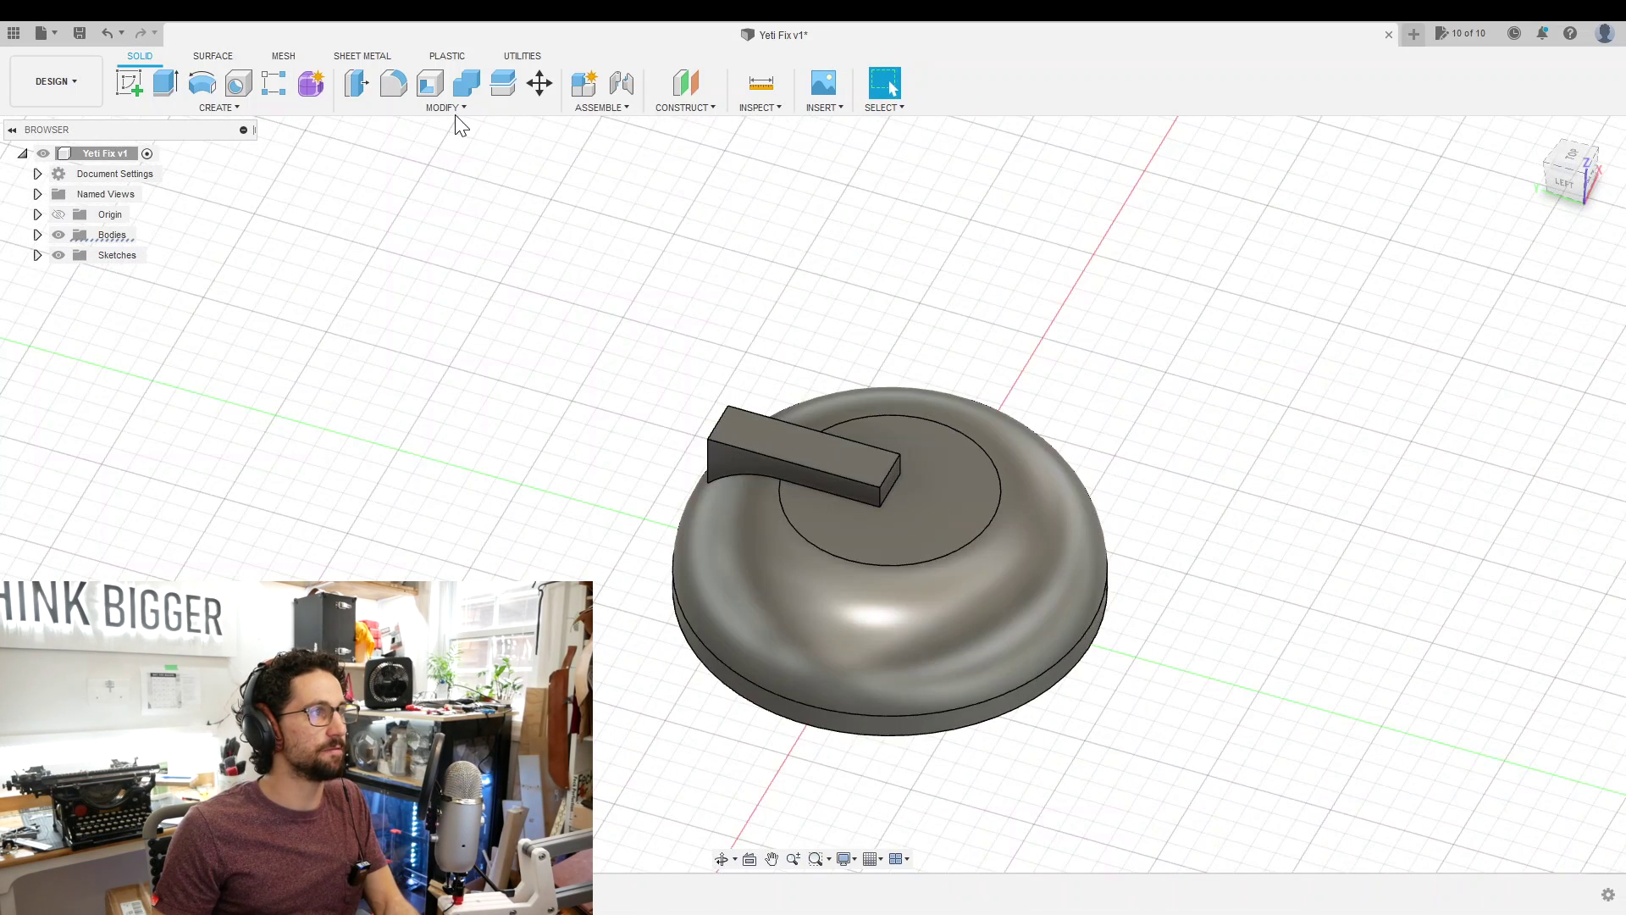
- Chamfer the lower edge at the pointer bar's inner end, where it meets the dome's flat face
{"action": "left_click", "coordinate": [891, 486]}
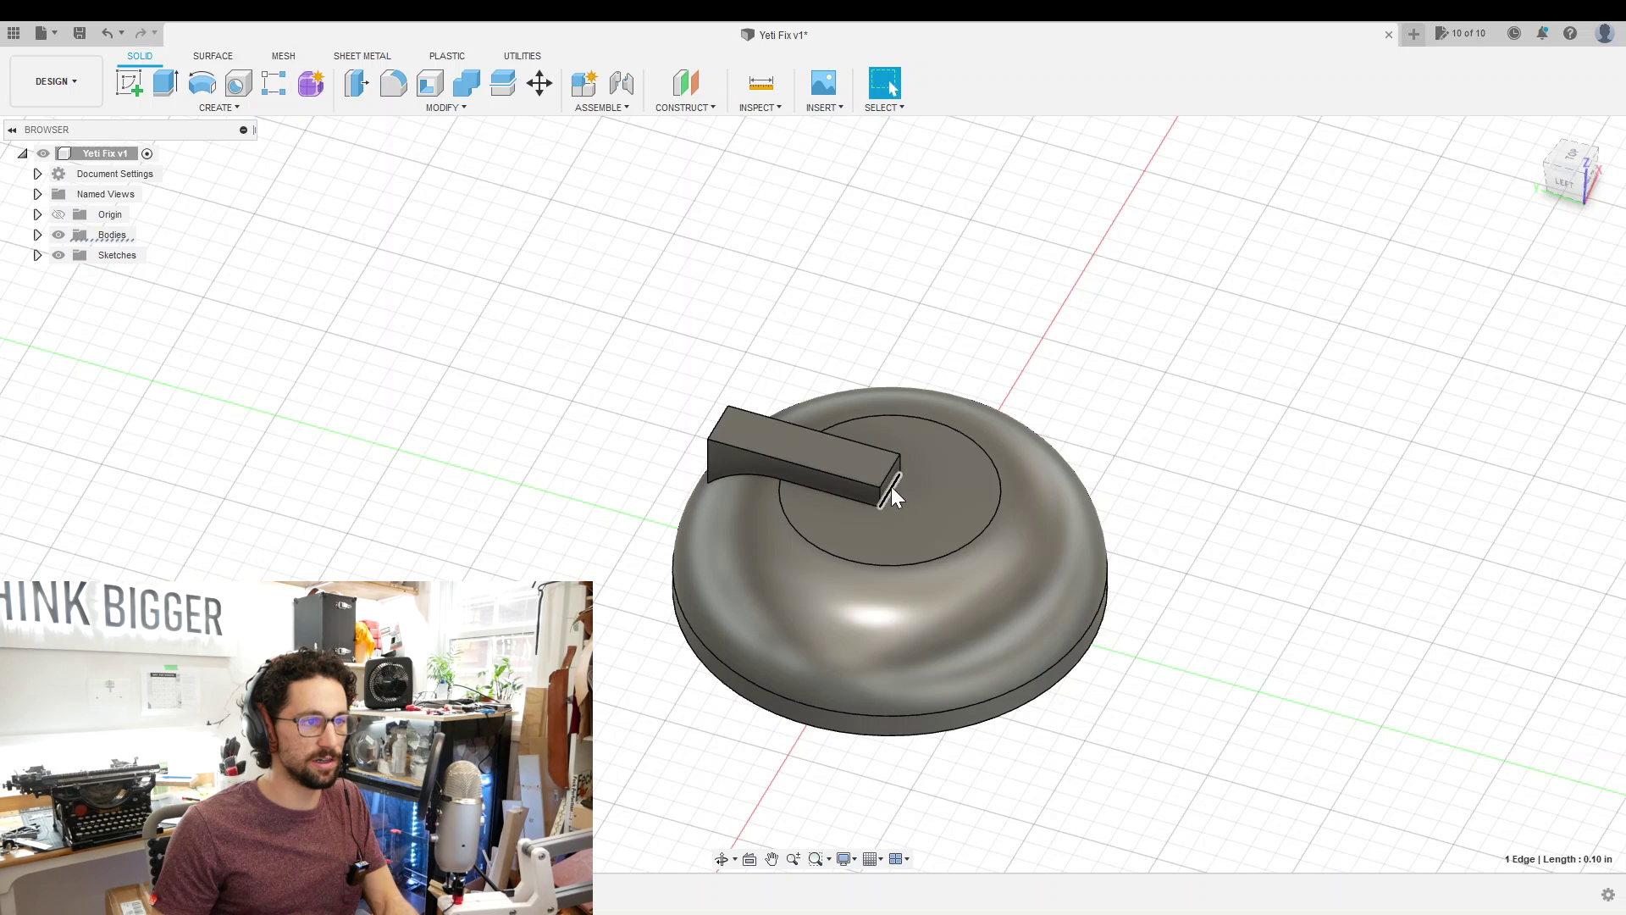
{"action": "right_click", "coordinate": [891, 486]}
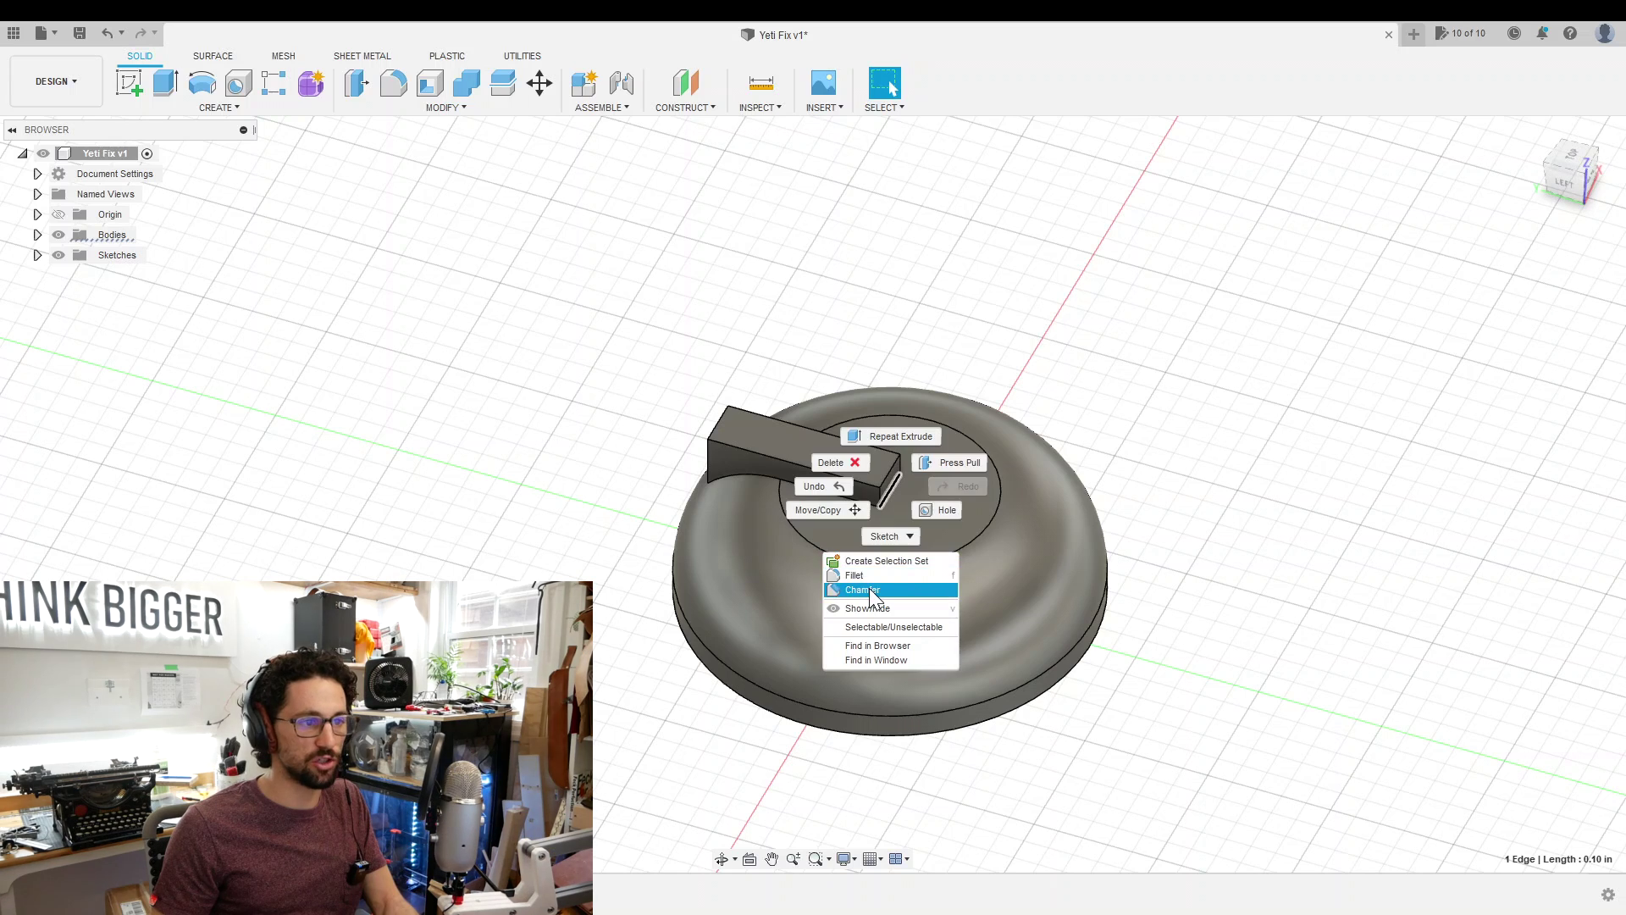
{"action": "left_click", "coordinate": [869, 587]}
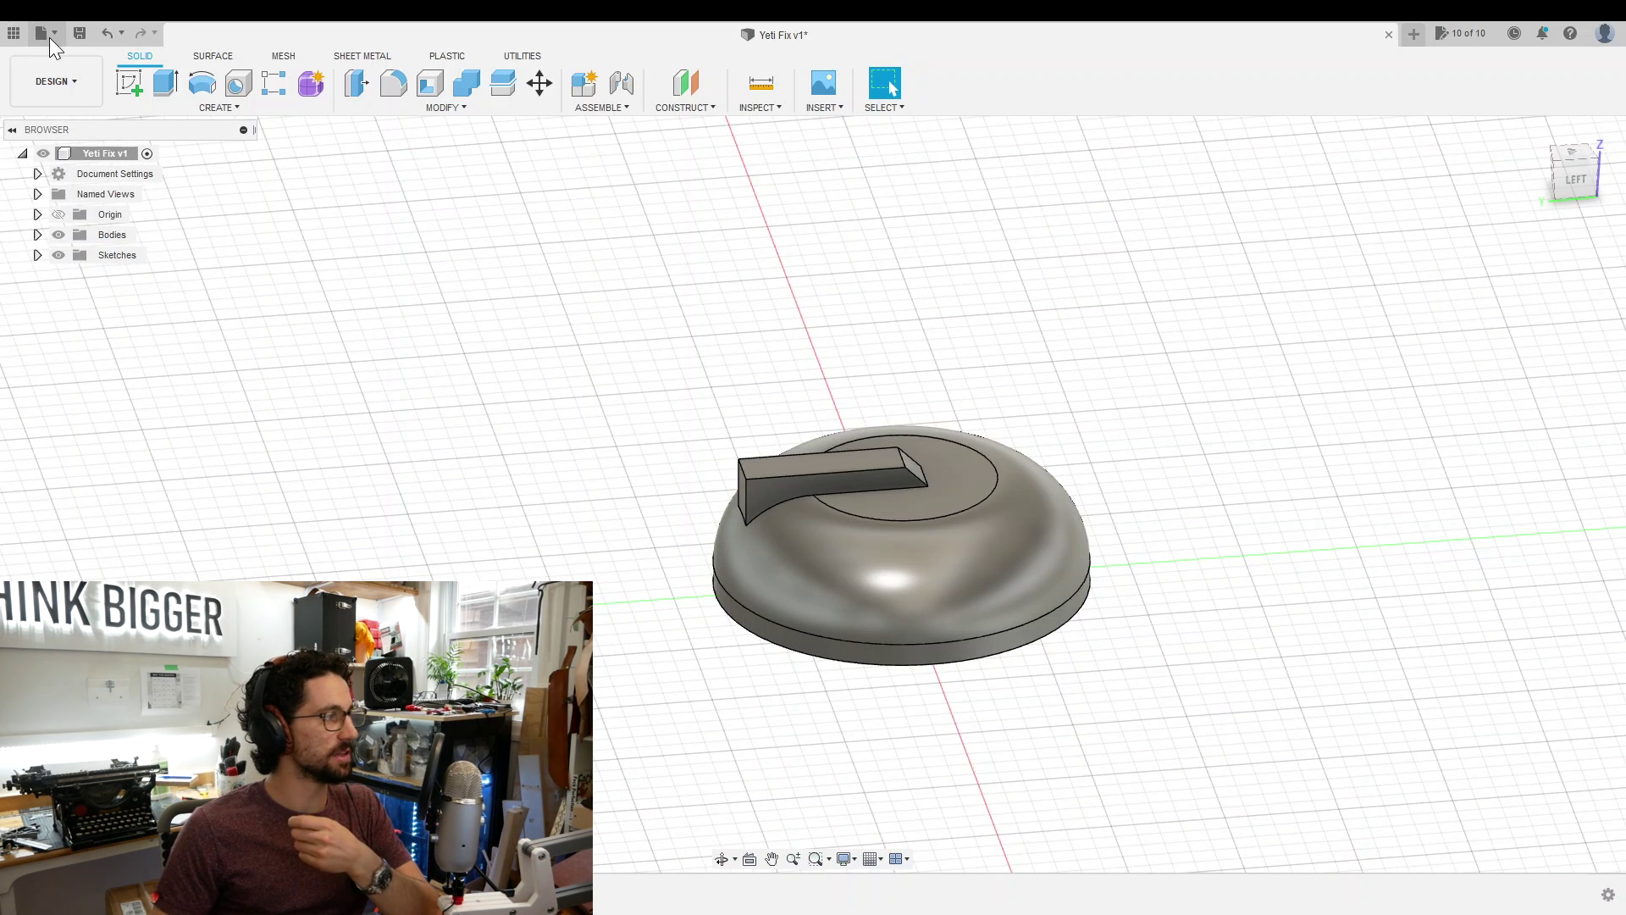
- Send the finished cap body to the PrusaSlicer plater as Body2.stl
{"action": "left_click", "coordinate": [49, 36]}
{"action": "left_click", "coordinate": [60, 272]}
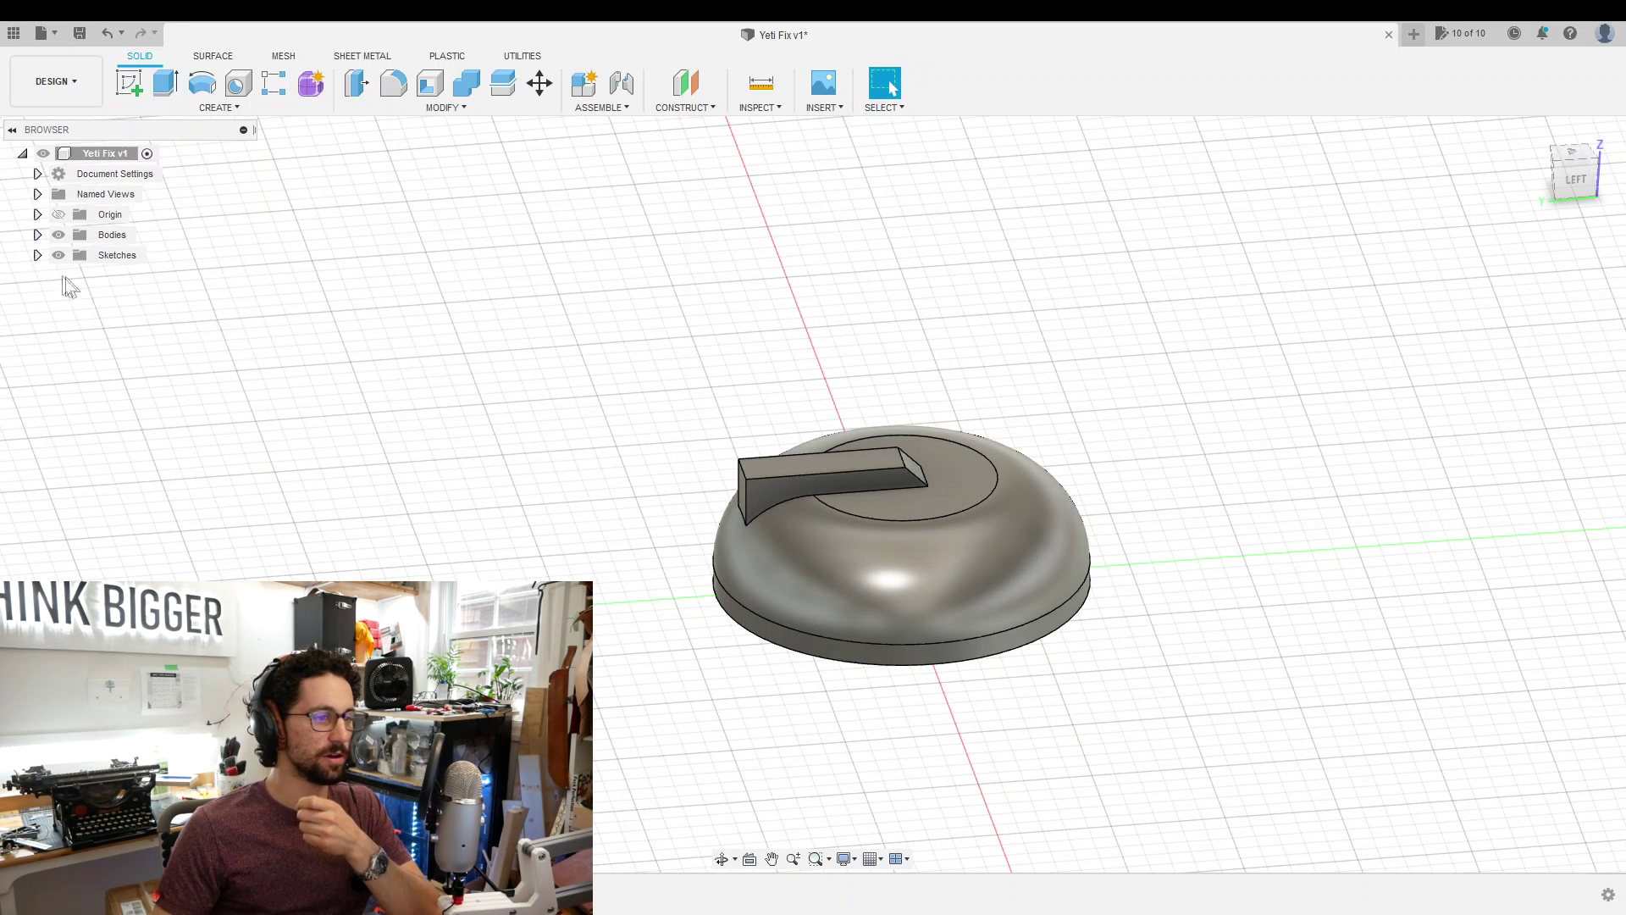
{"action": "left_click", "coordinate": [899, 587]}
{"action": "left_click", "coordinate": [1523, 564]}
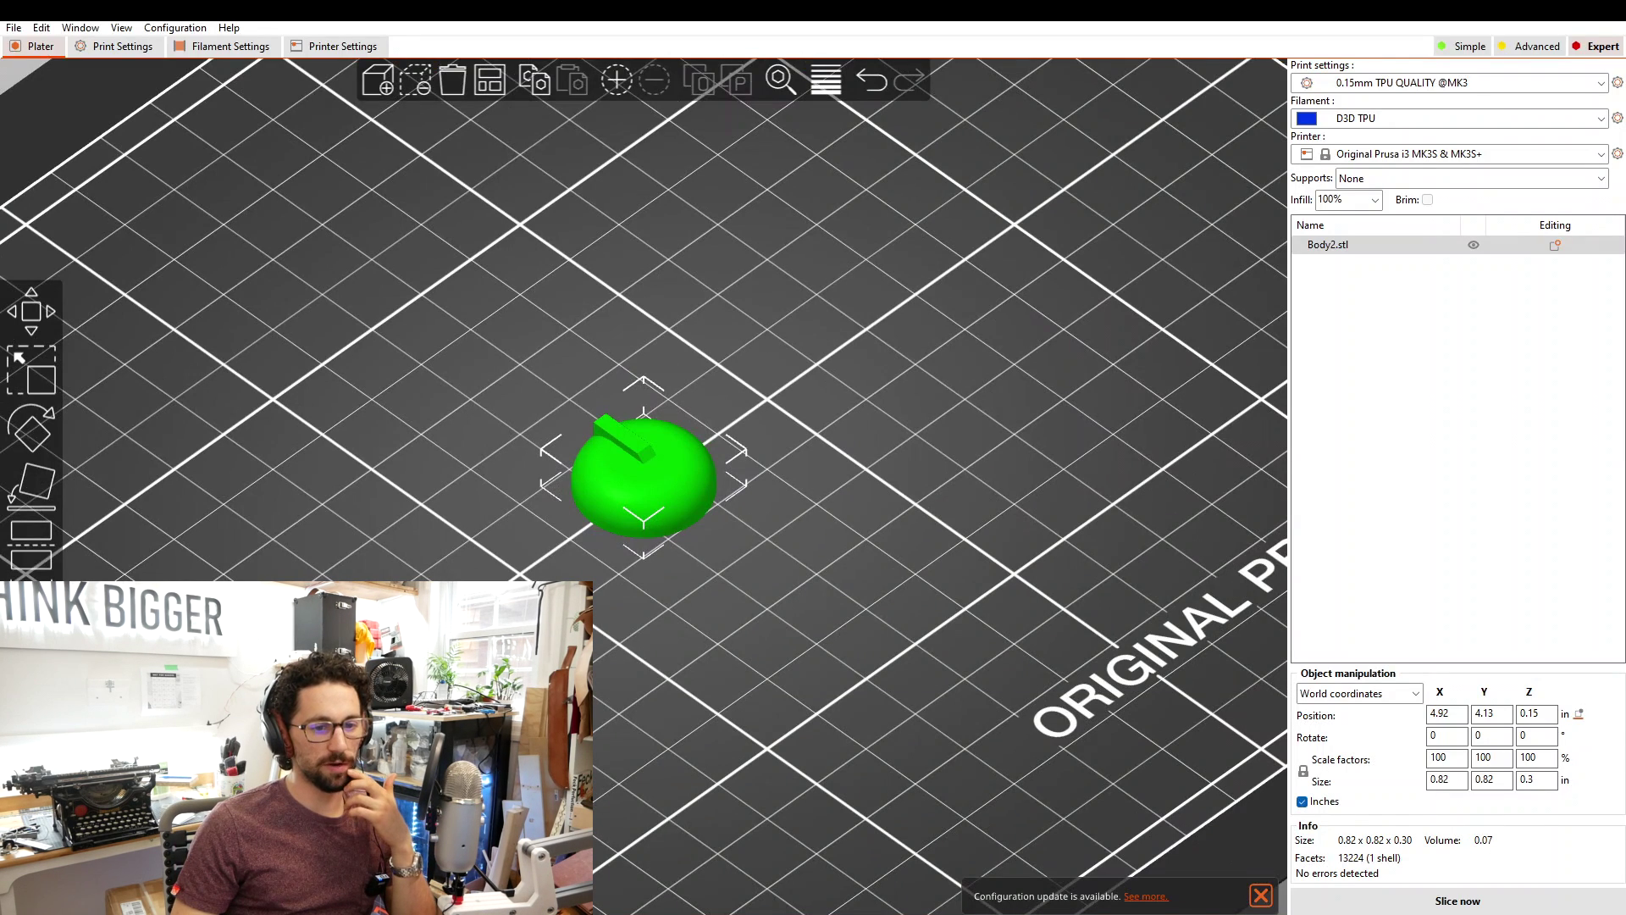
- Slice Body2.stl and examine the layer preview of the cap and its pointer bar
{"action": "left_click", "coordinate": [1458, 900]}
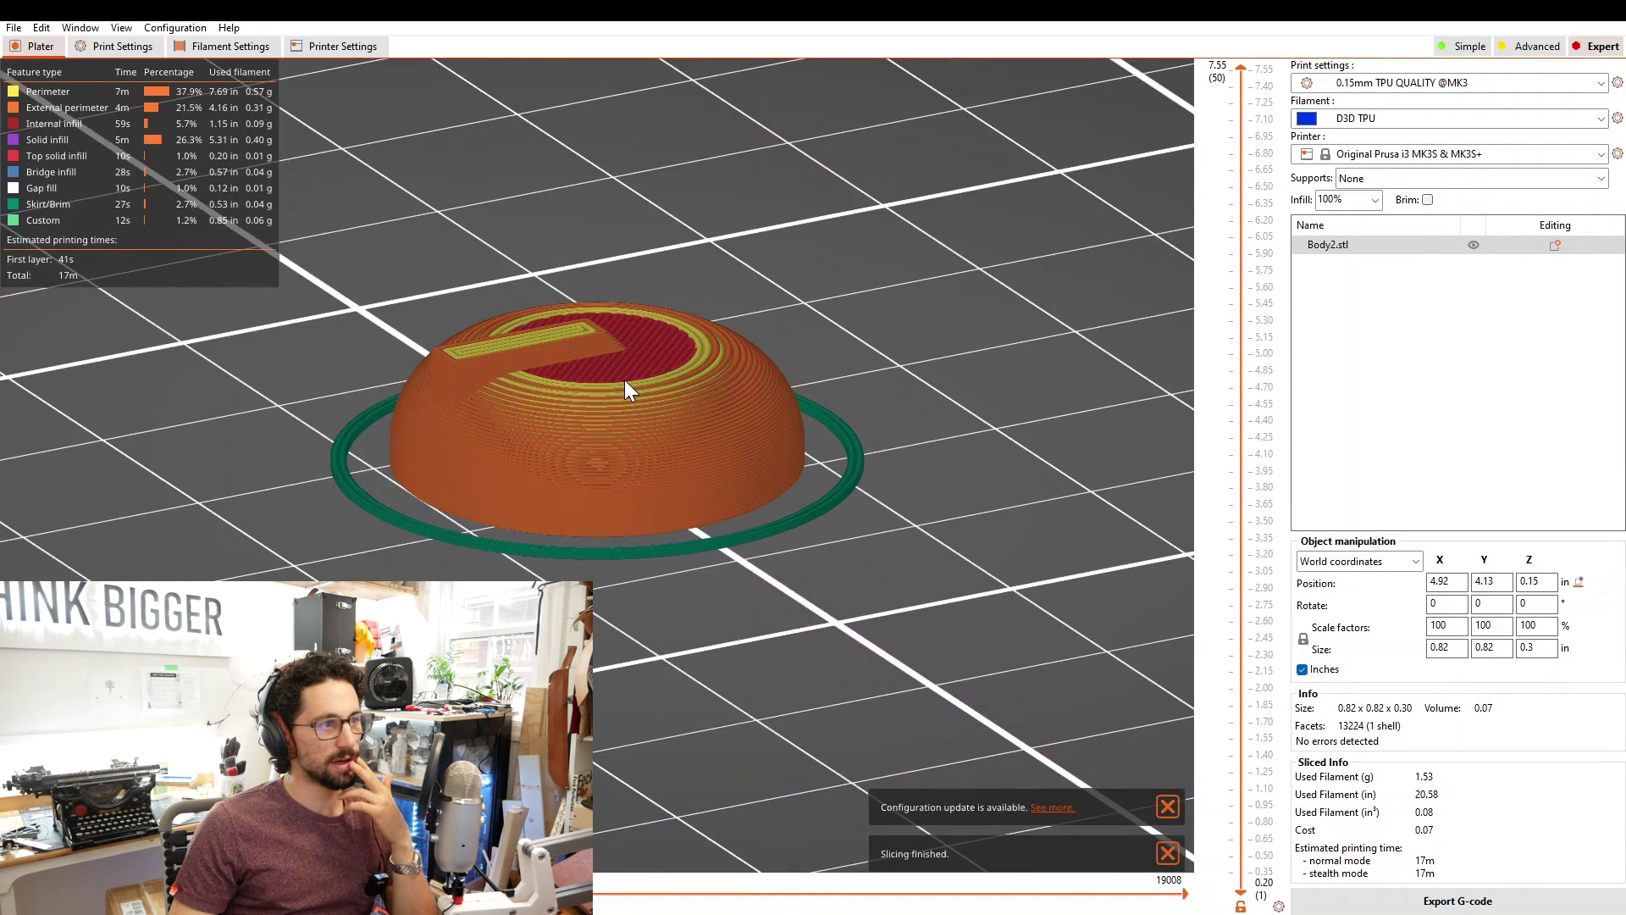
{"action": "left_click_drag", "start_coordinate": [623, 379], "coordinate": [595, 393]}
{"action": "mouse_move", "coordinate": [1242, 69]}
{"action": "left_mouse_down"}
{"action": "mouse_move", "coordinate": [1240, 470]}
{"action": "mouse_move", "coordinate": [1227, 136]}
{"action": "mouse_move", "coordinate": [1240, 67]}
{"action": "left_mouse_up"}
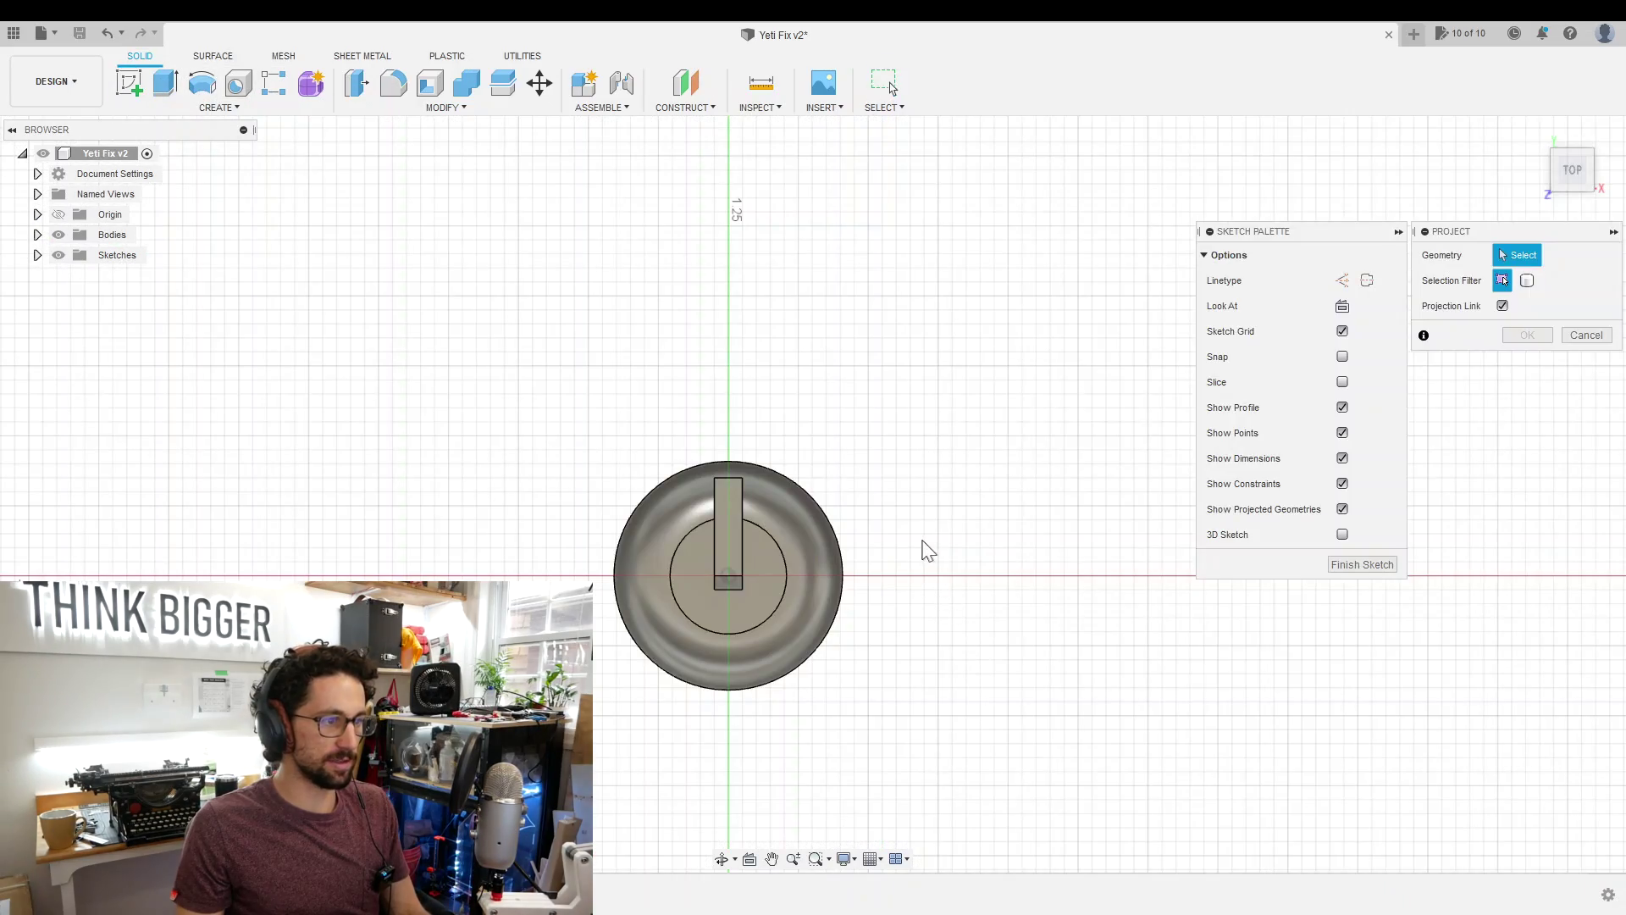
- In Fusion 360, project the cap's outer edge into the sketch and offset it outward by 0.03 in and by 0.16 in
{"action": "mouse_move", "coordinate": [922, 541]}
{"action": "middle_mouse_down", "text": "shift"}
{"action": "mouse_move", "coordinate": [907, 519]}
{"action": "mouse_move", "coordinate": [856, 639]}
{"action": "mouse_move", "coordinate": [826, 629]}
{"action": "middle_mouse_up", "text": "shift"}
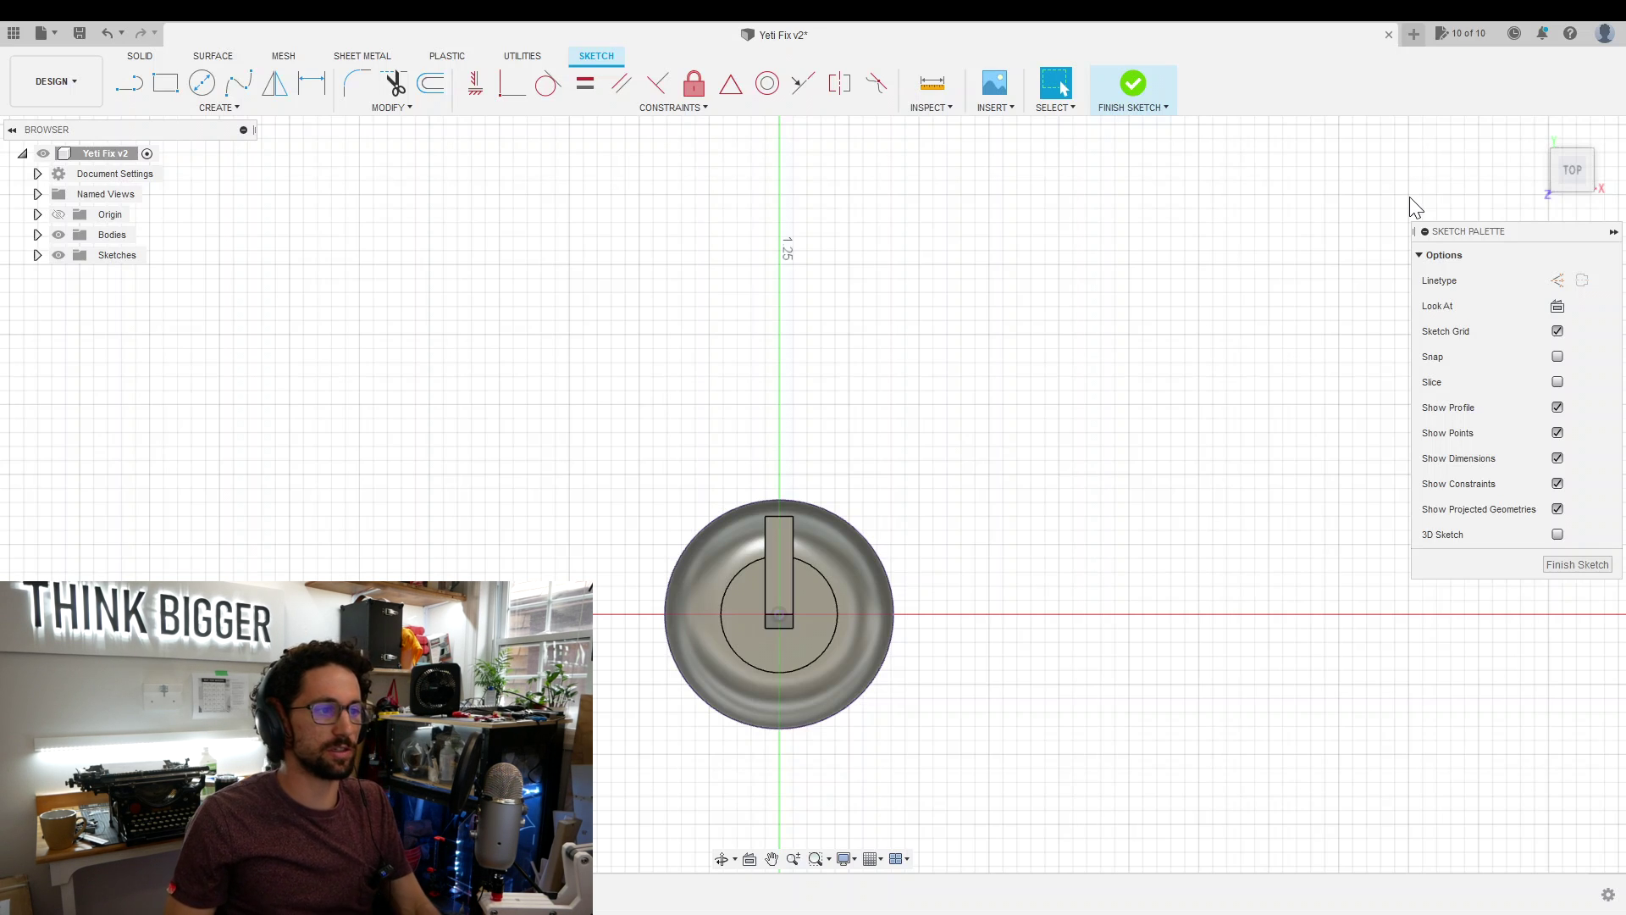
{"action": "left_click", "coordinate": [431, 82]}
{"action": "left_click", "coordinate": [849, 513]}
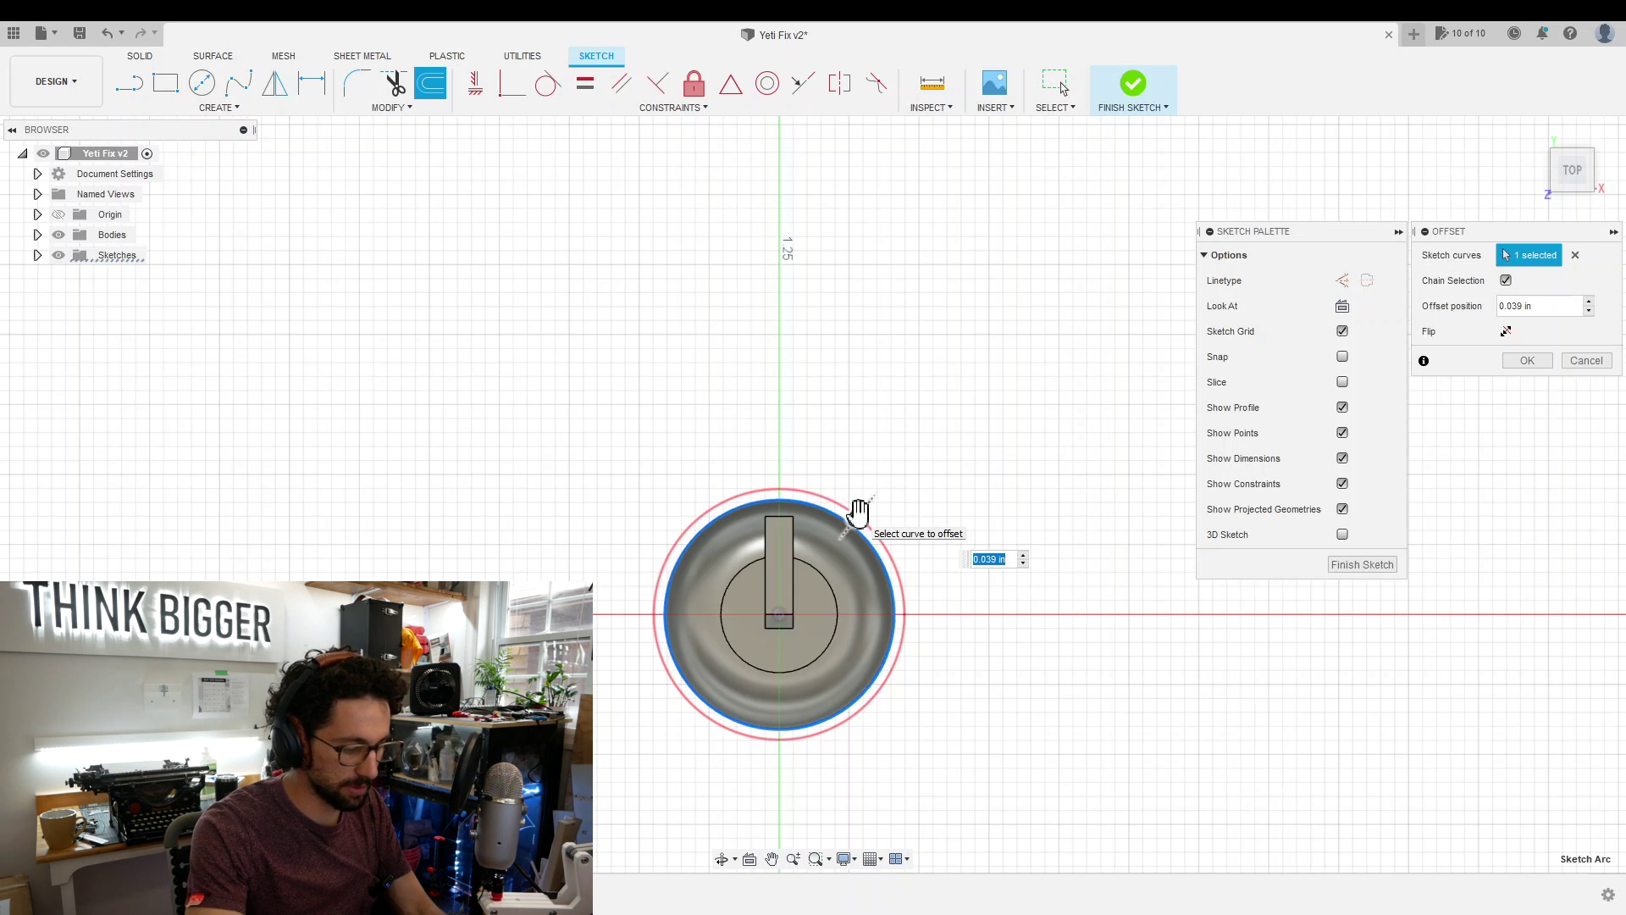
{"action": "type", "text": "0.05"}
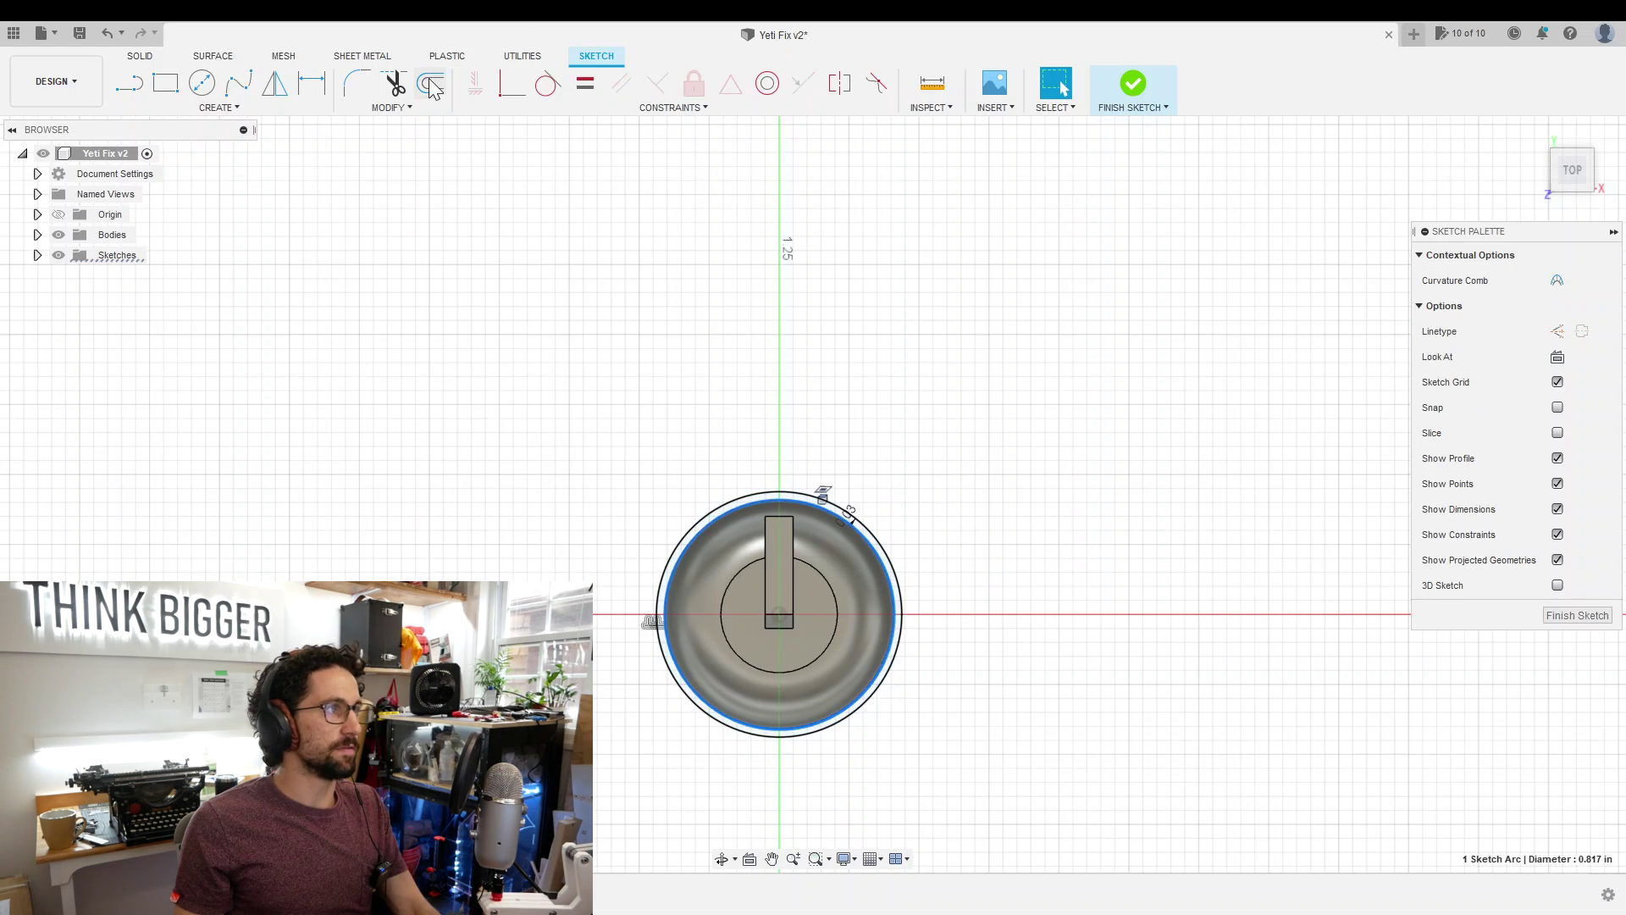
{"action": "left_click", "coordinate": [430, 84]}
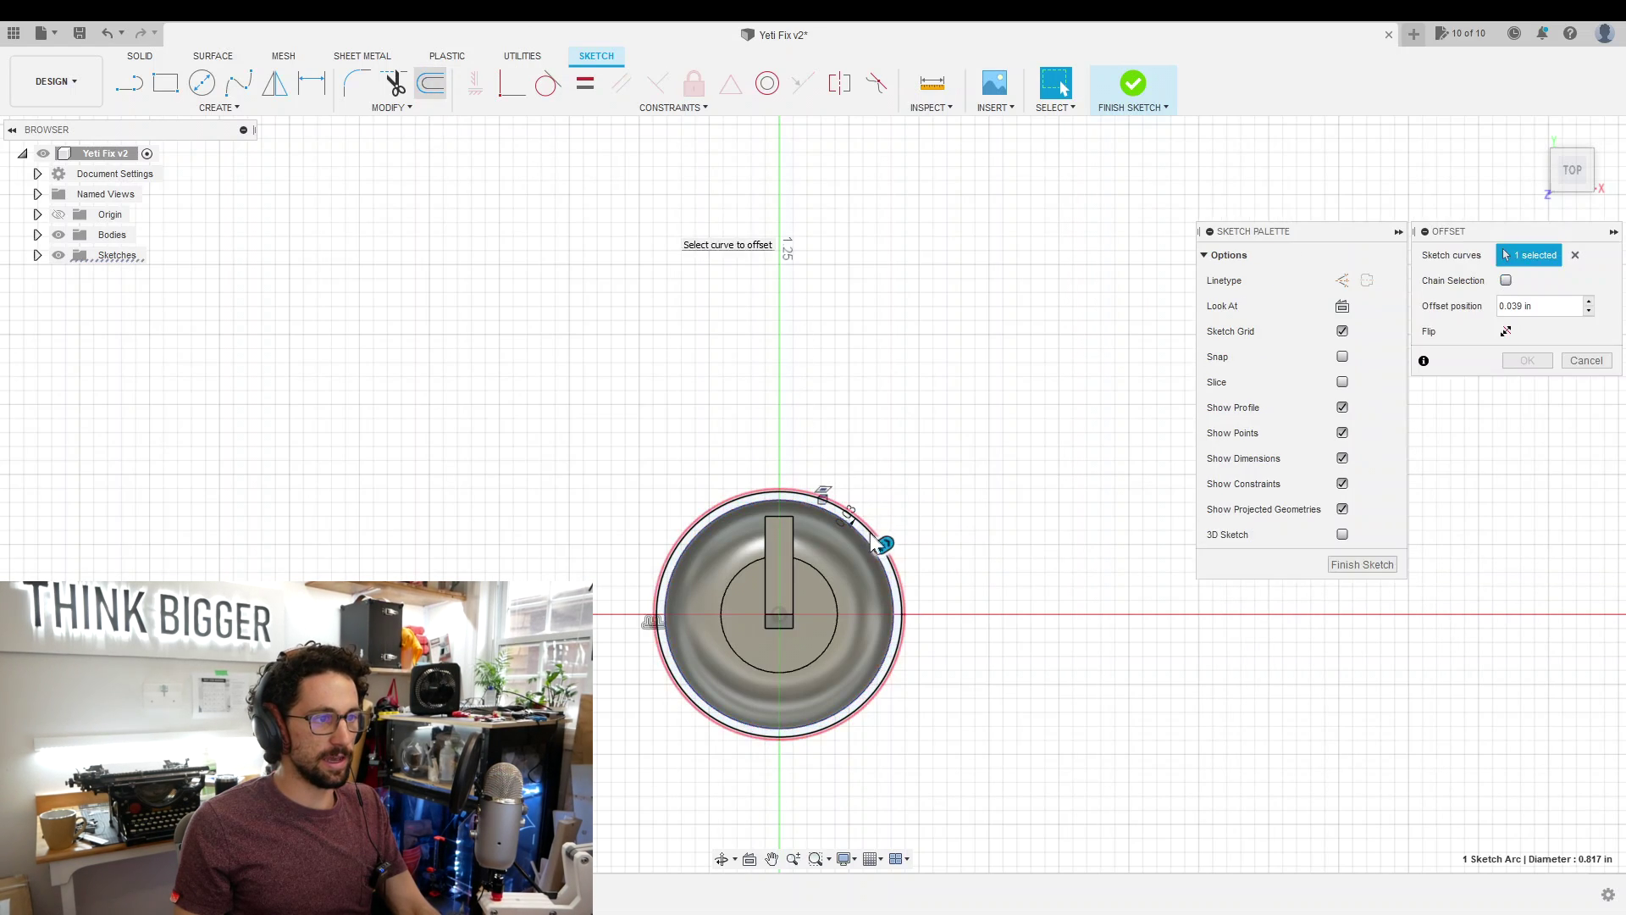
{"action": "type", "text": "0.18"}
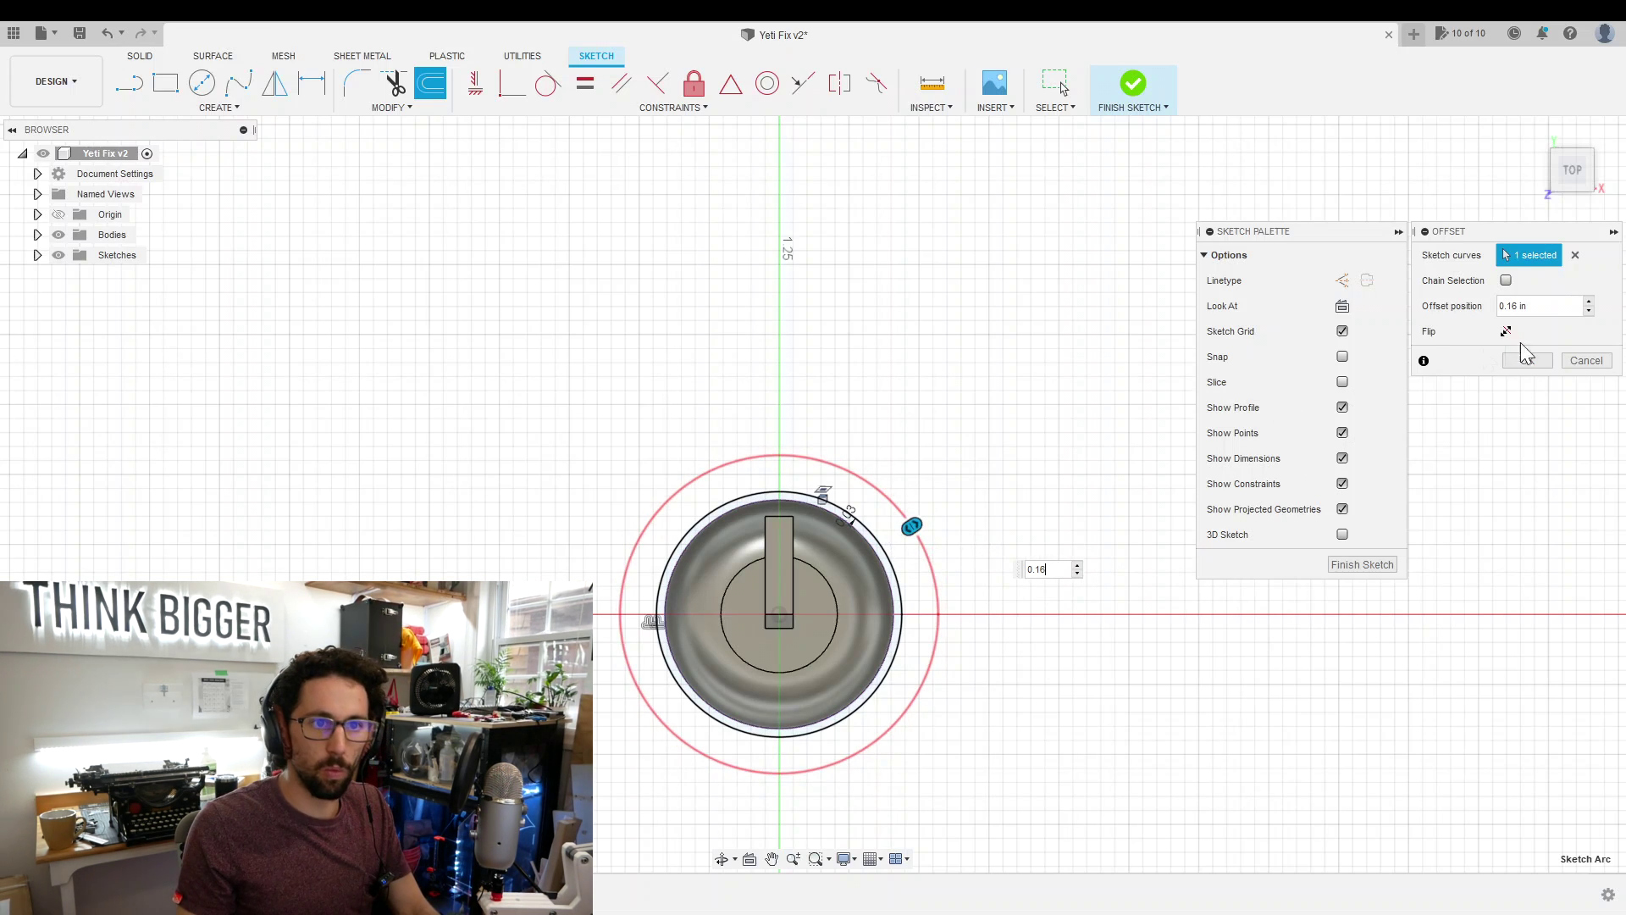
{"action": "left_click", "coordinate": [1539, 359]}
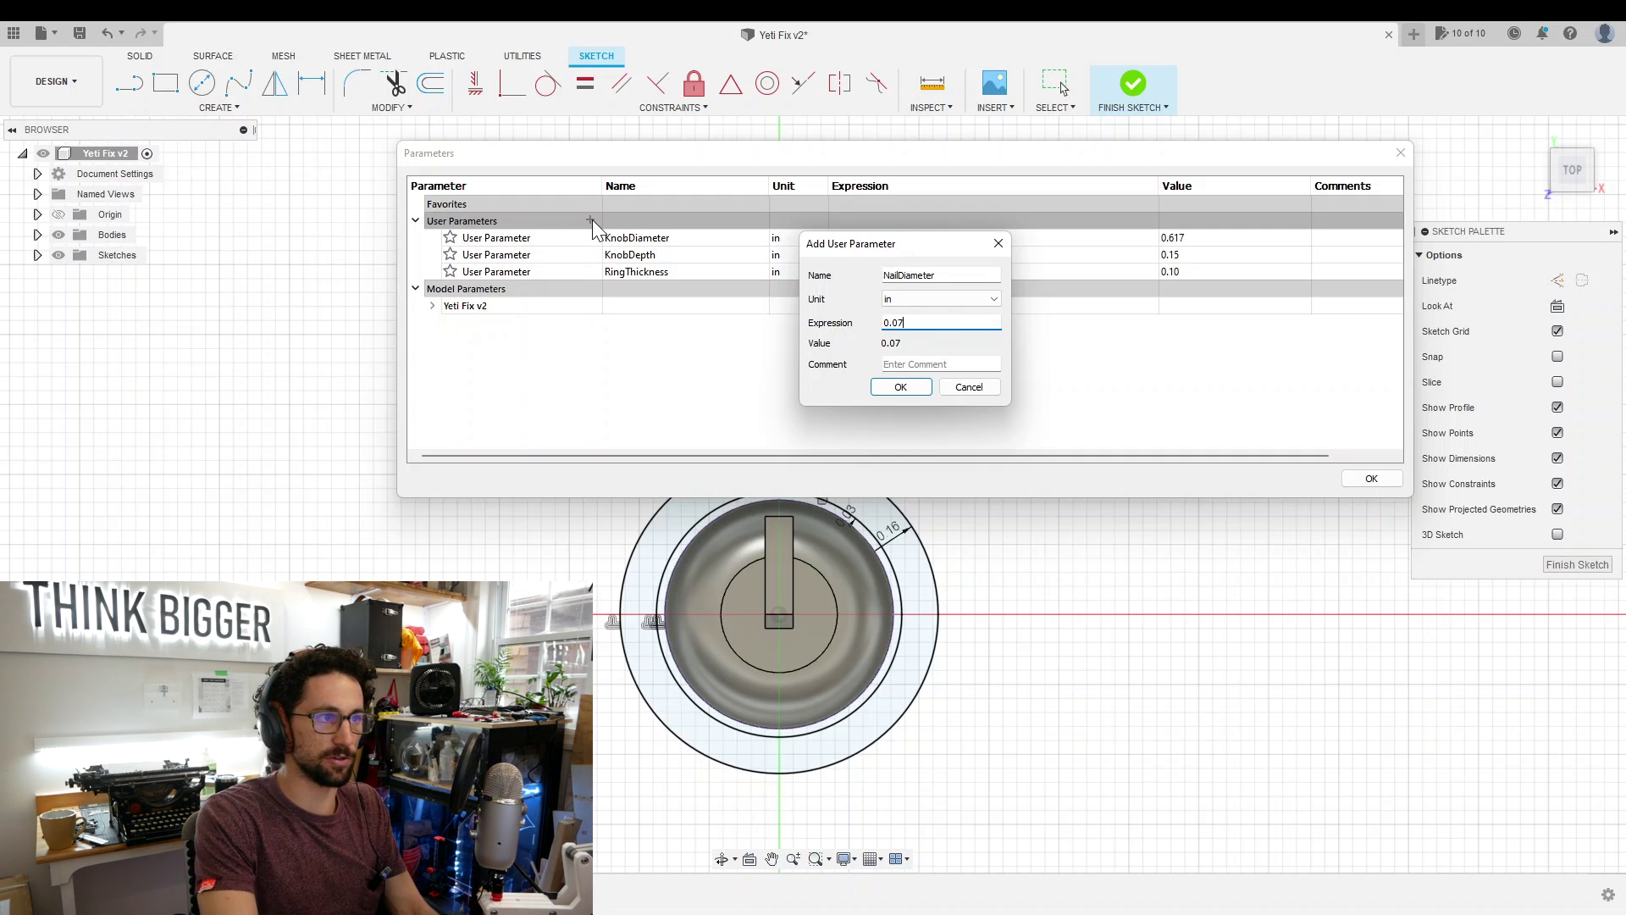
- Add a user parameter NailDiameter with the expression 0.07 in inches
{"action": "key", "text": "Return"}
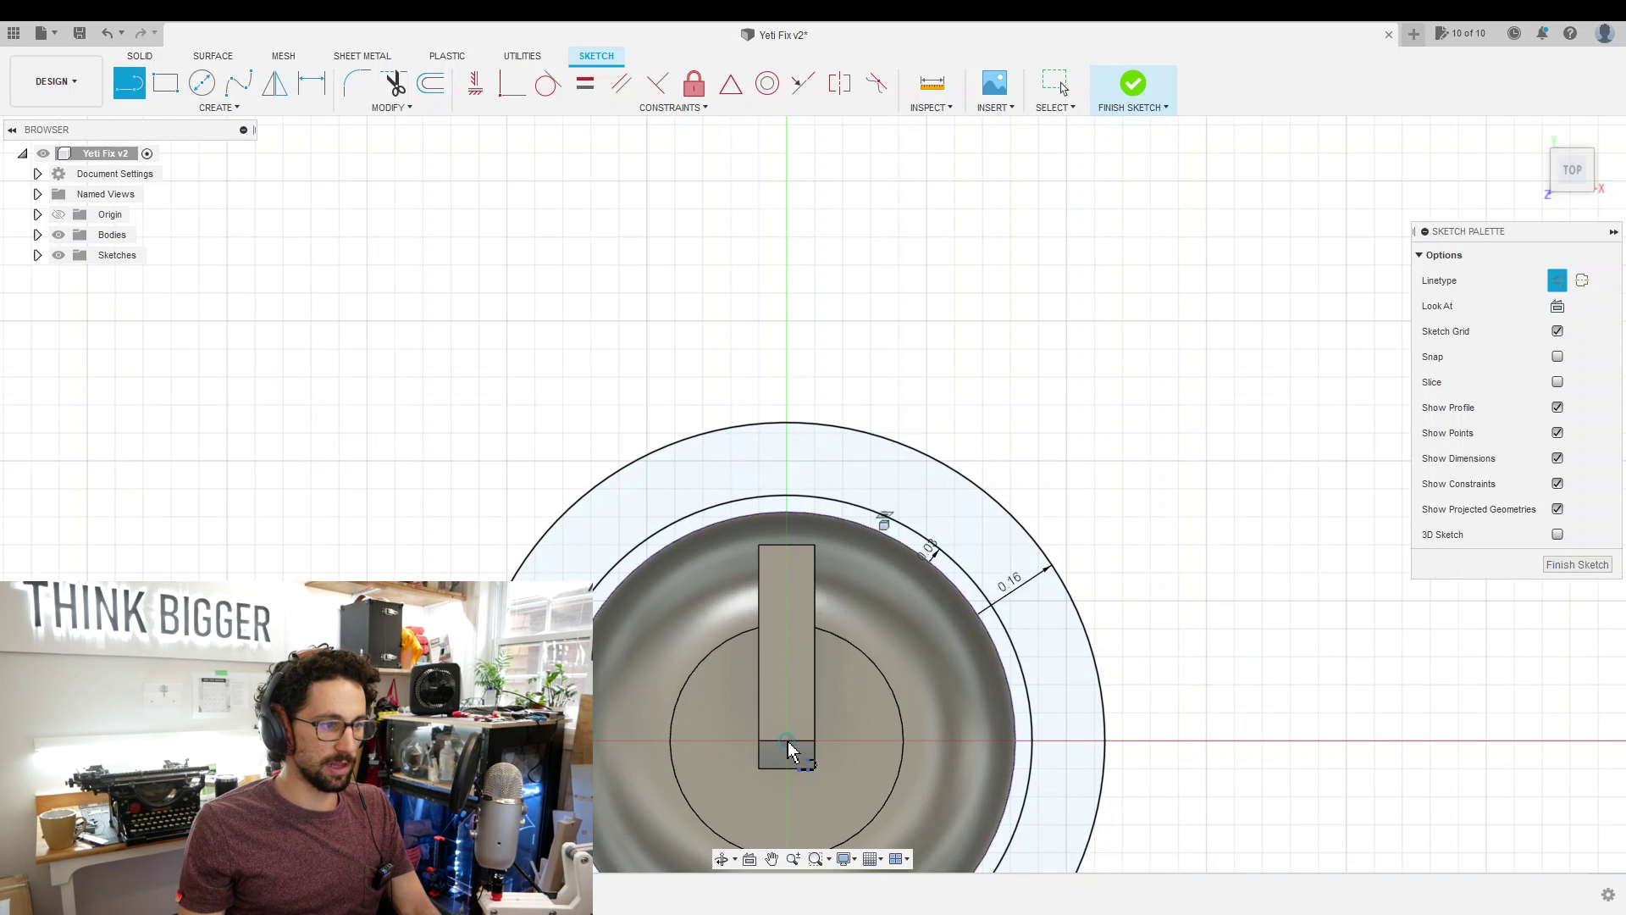
- Draw vertical construction lines from the centre through both offset circles, and place a NailDiameter circle on the outer segment's midpoint
{"action": "left_click", "coordinate": [786, 740]}
{"action": "left_click", "coordinate": [786, 495]}
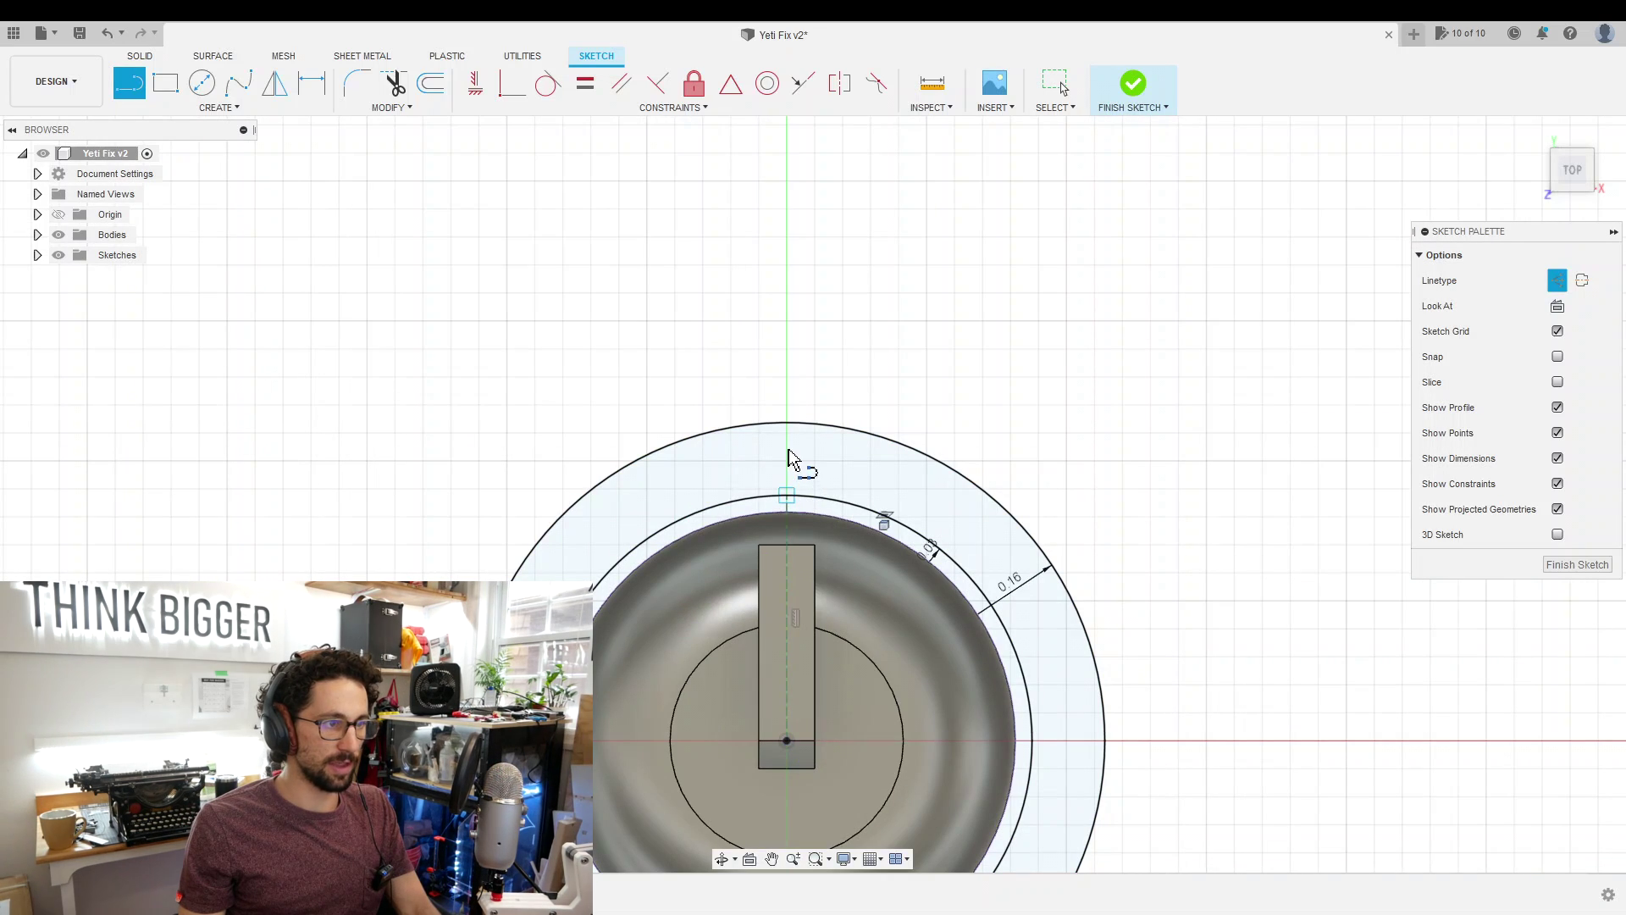
{"action": "left_click", "coordinate": [786, 421]}
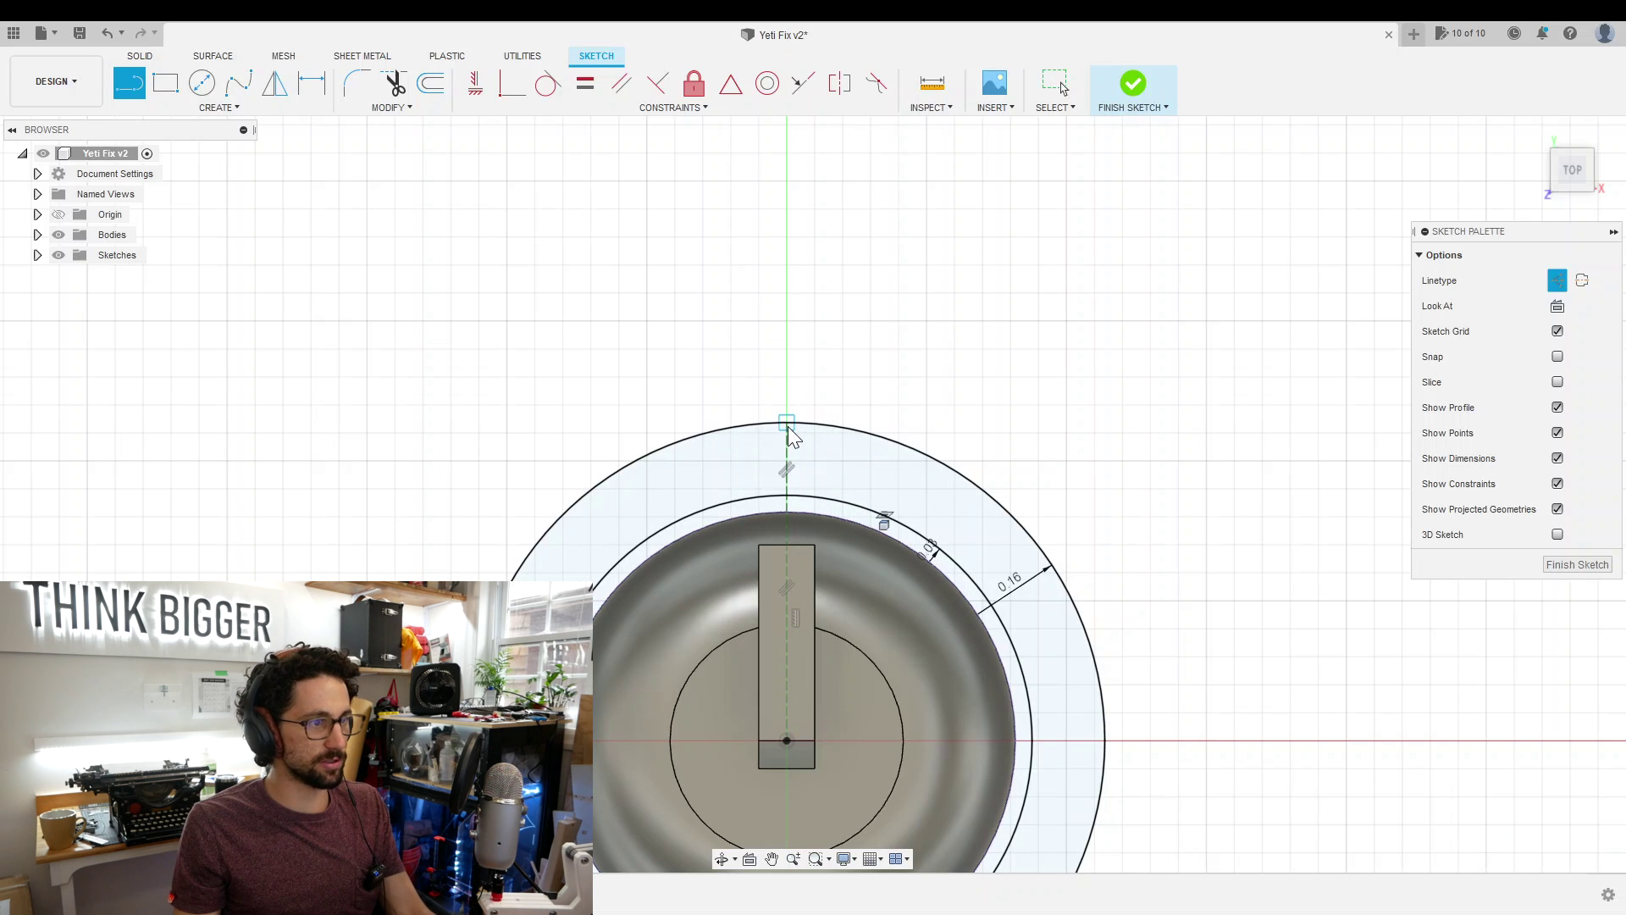
{"action": "key", "text": "Escape"}
{"action": "key", "text": "c"}
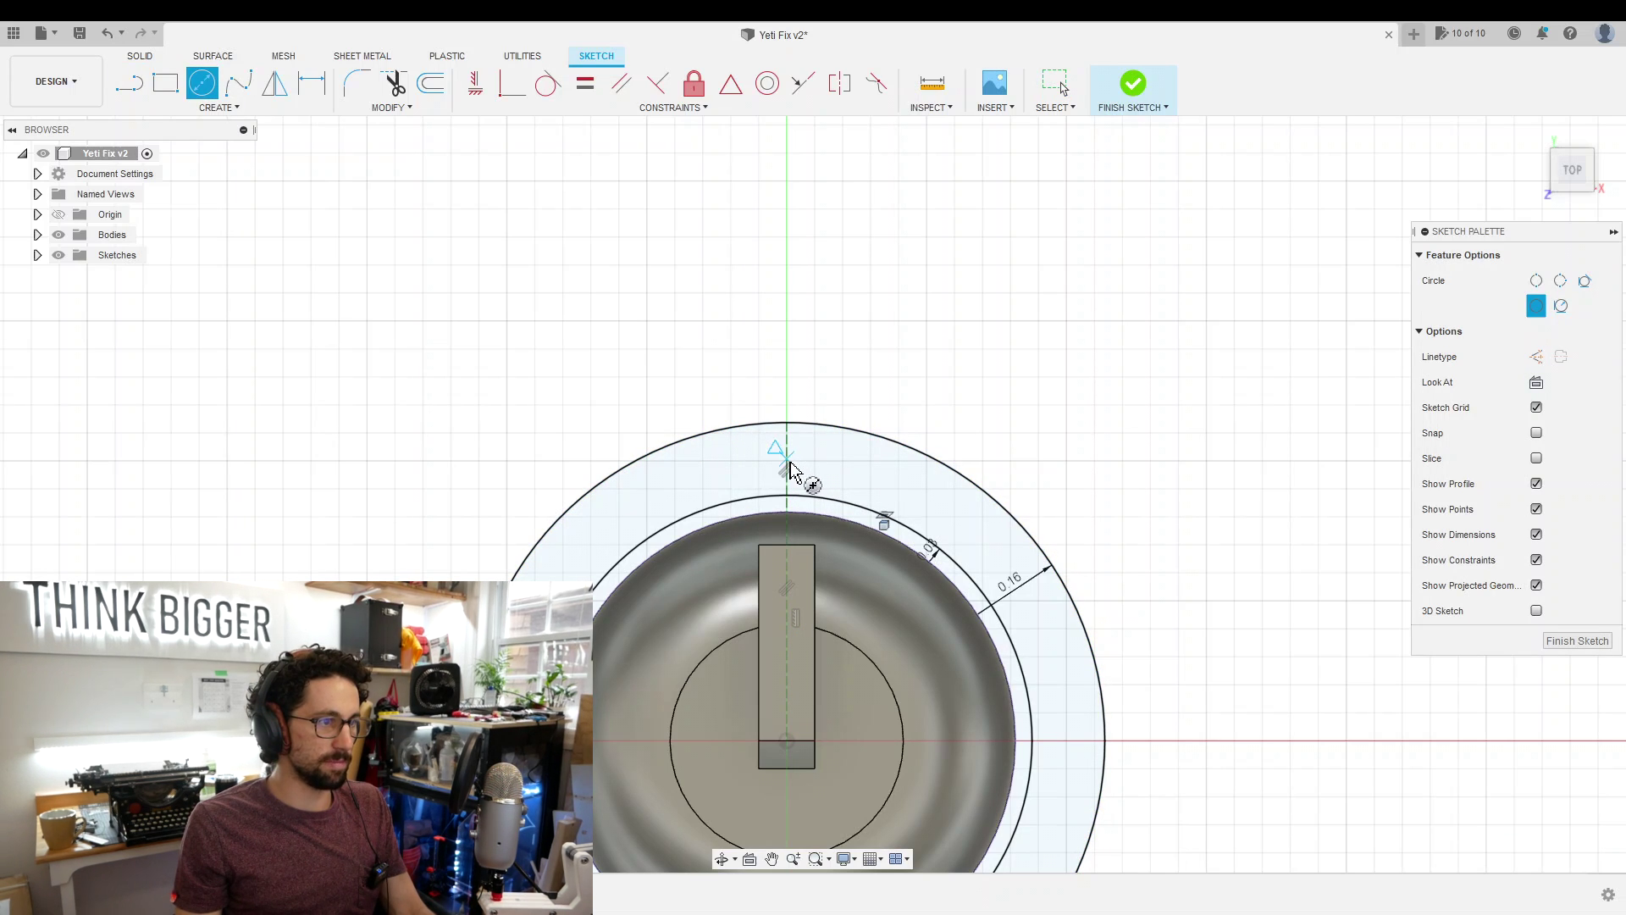
{"action": "left_click", "coordinate": [787, 458]}
{"action": "type", "text": "NailDiameter"}
{"action": "key", "text": "Return"}
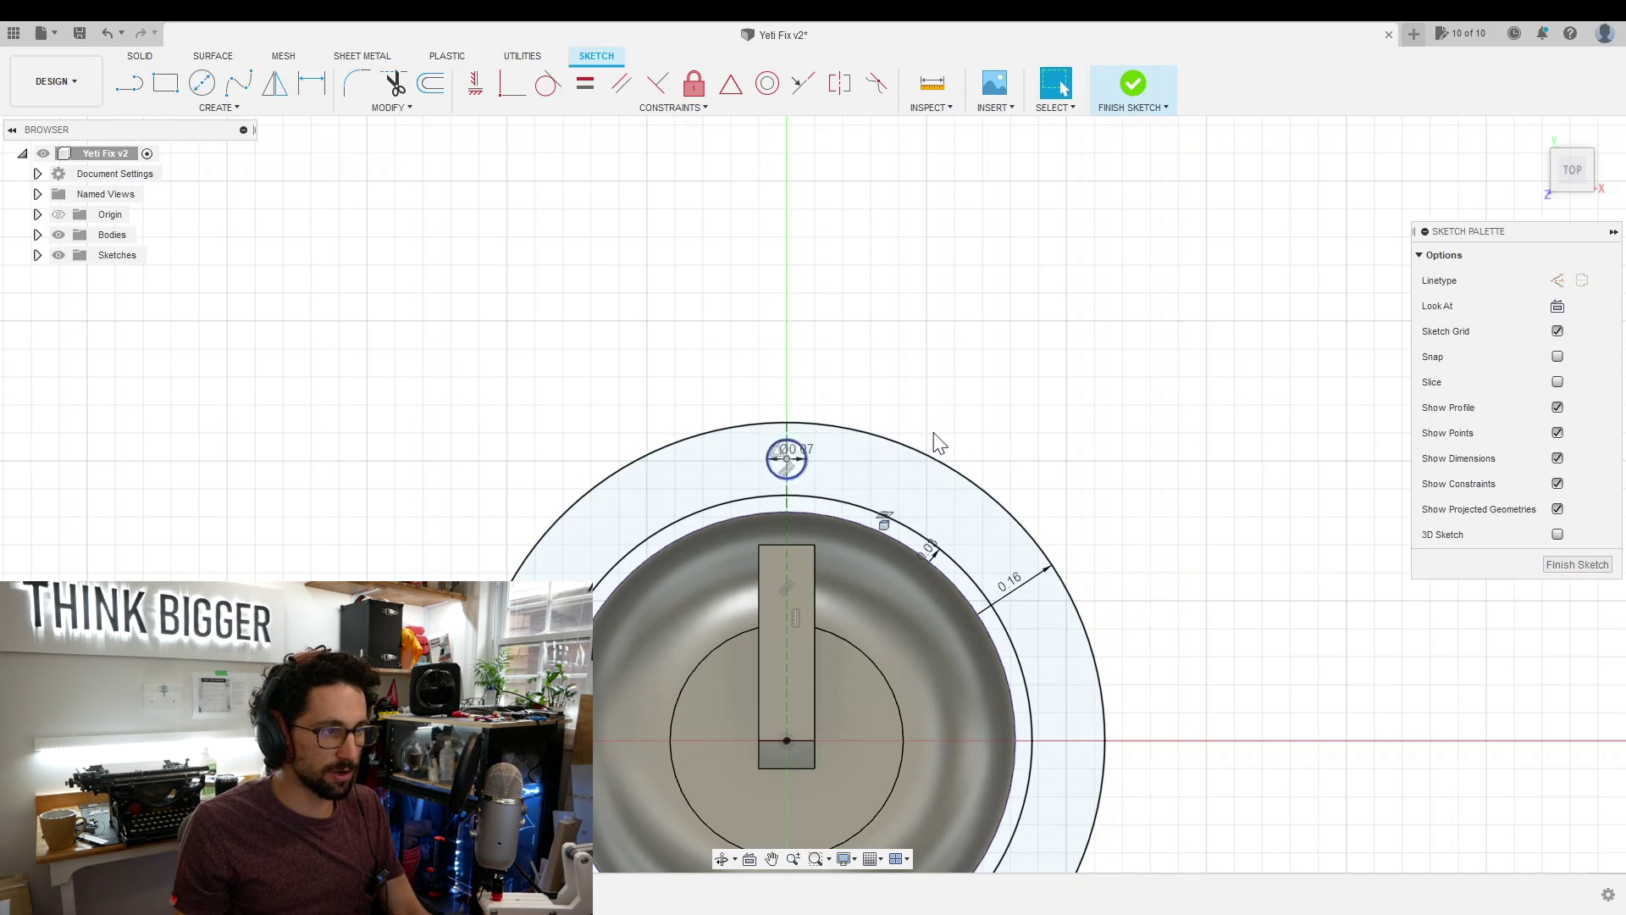
- Draw two solid lines from the centre to the outer circle, at 140° and 40° below the horizontal construction line
{"action": "scroll", "coordinate": [847, 424], "scroll_direction": "up", "scroll_amount": 3}
{"action": "scroll", "coordinate": [876, 406], "scroll_direction": "down", "scroll_amount": 5}
{"action": "middle_click_drag", "start_coordinate": [1126, 442], "coordinate": [1107, 381]}
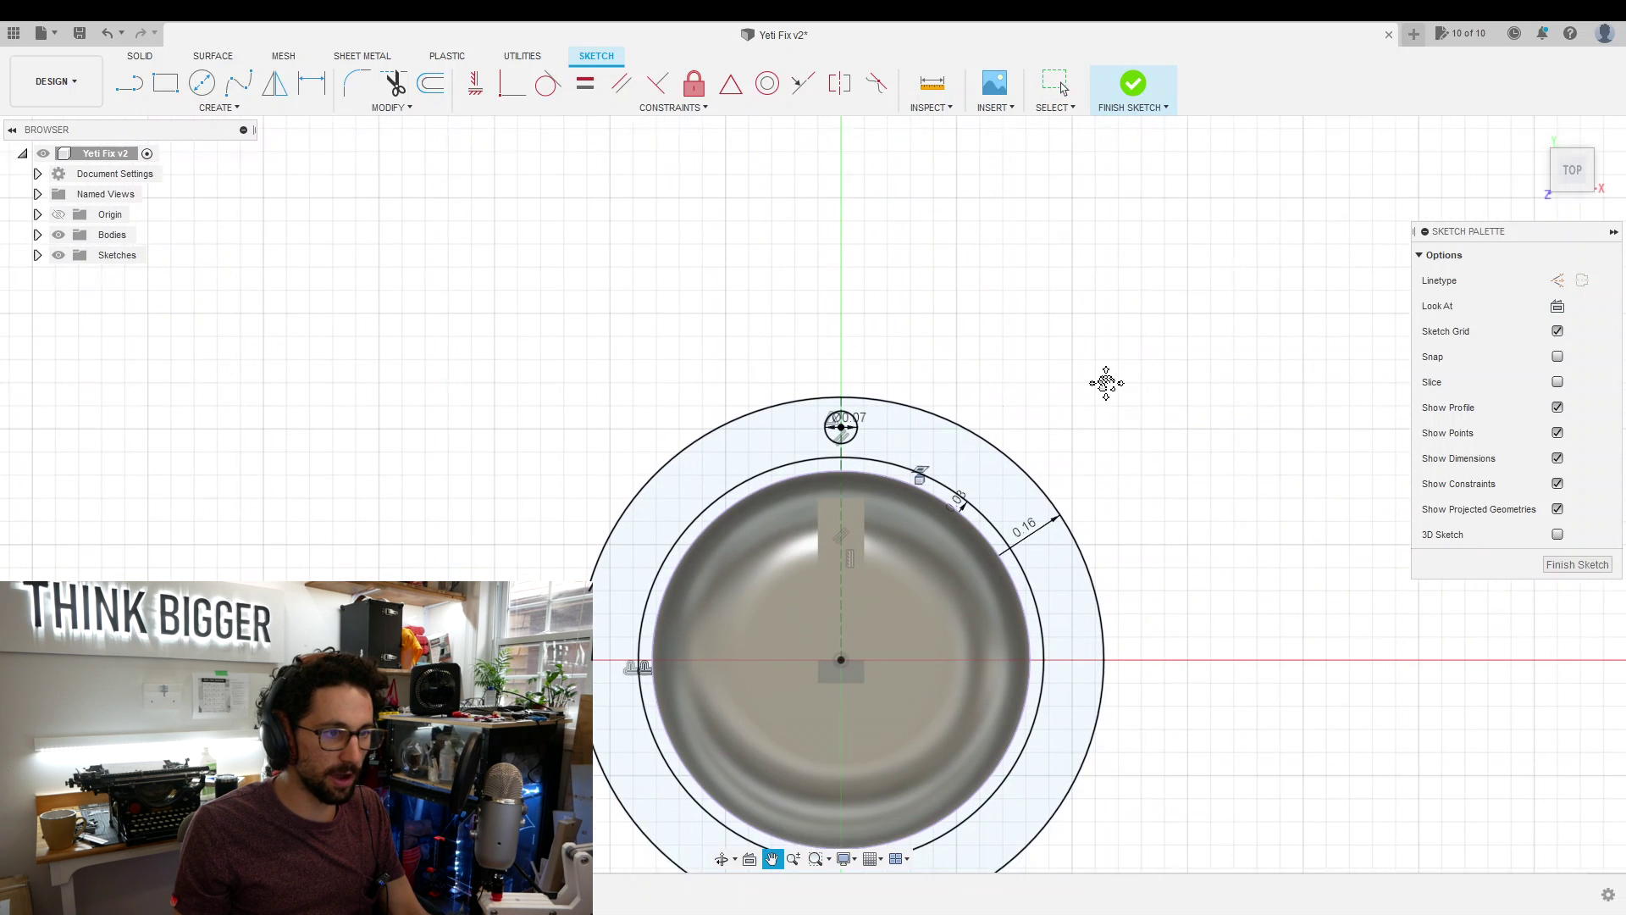
{"action": "scroll", "coordinate": [1114, 389], "scroll_direction": "down", "scroll_amount": 2}
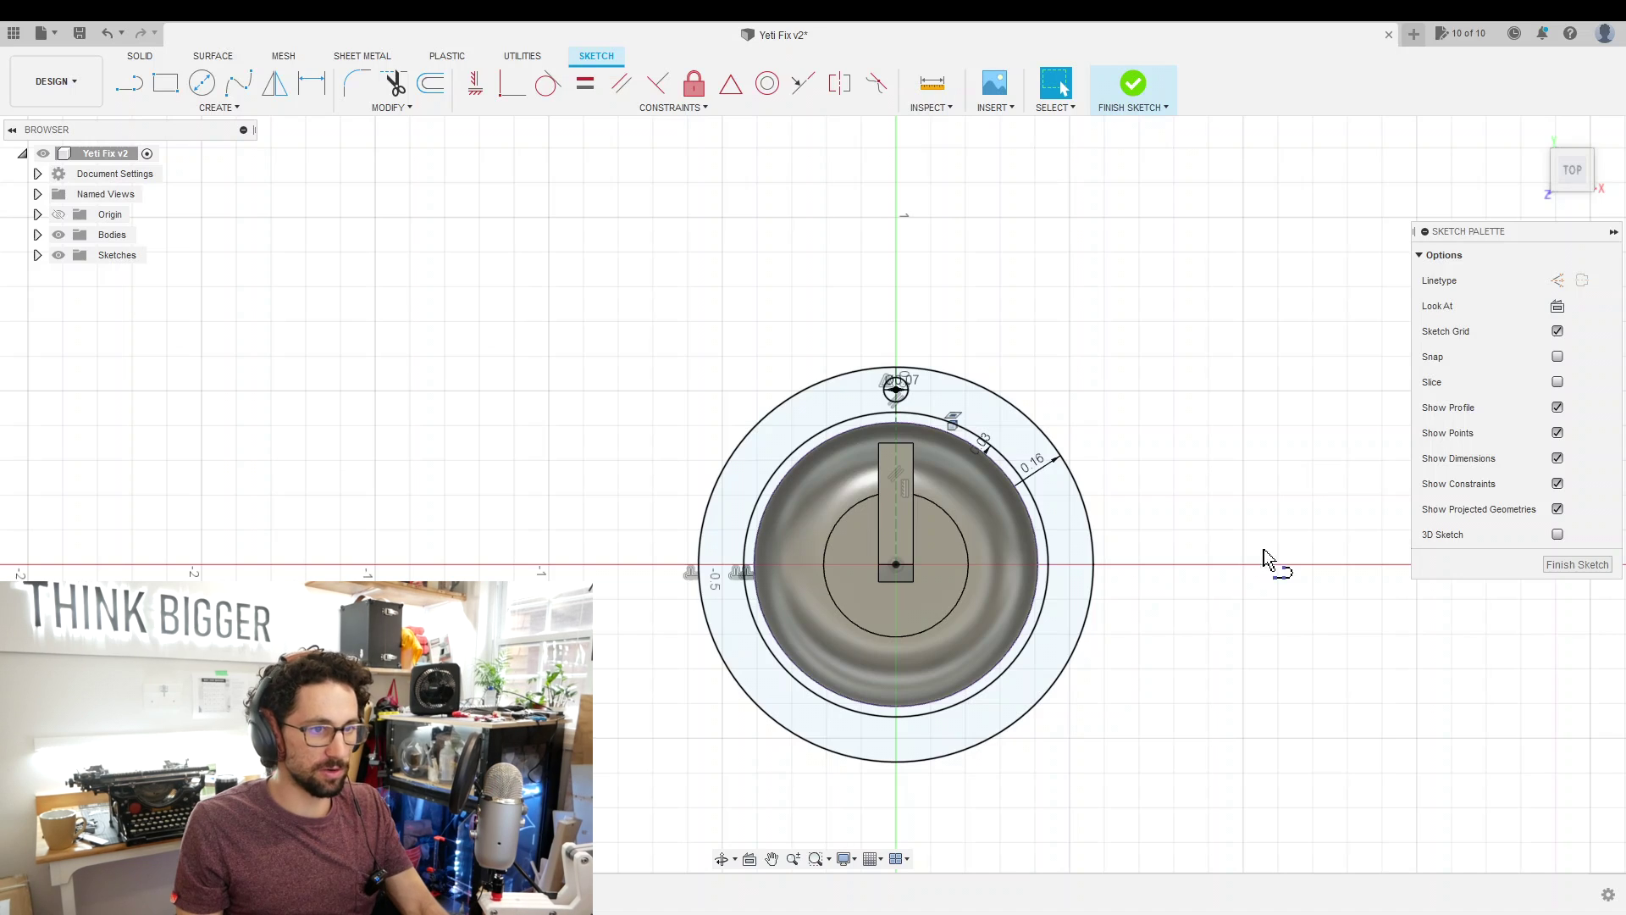
{"action": "key", "text": "l"}
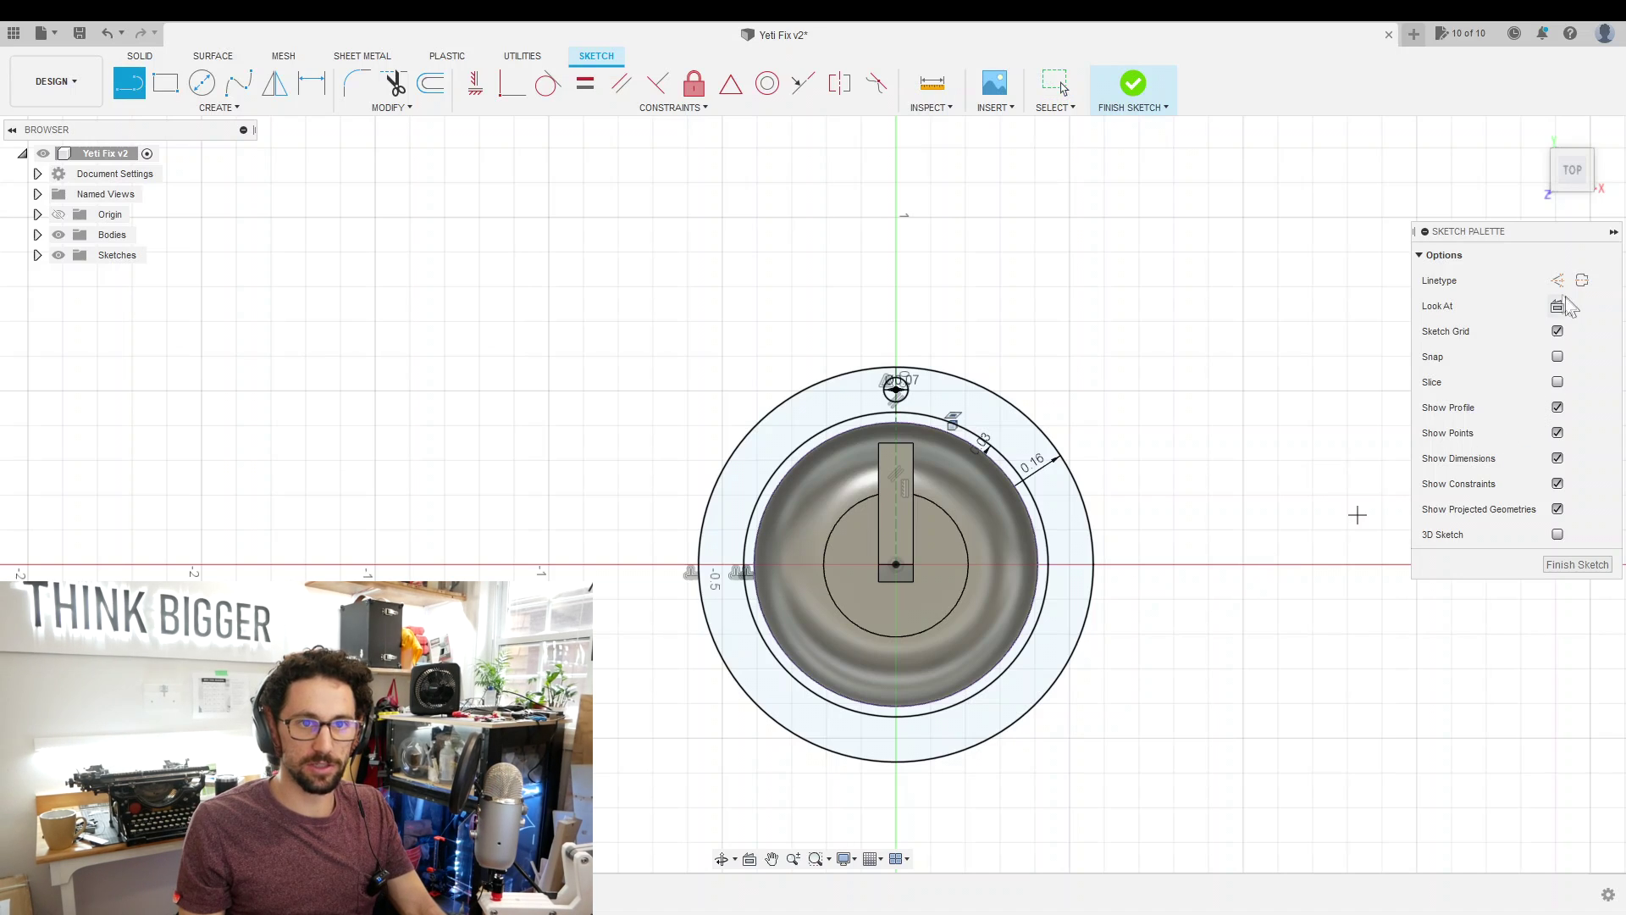
{"action": "left_click", "coordinate": [894, 566]}
{"action": "type", "text": "140"}
{"action": "key", "text": "Tab"}
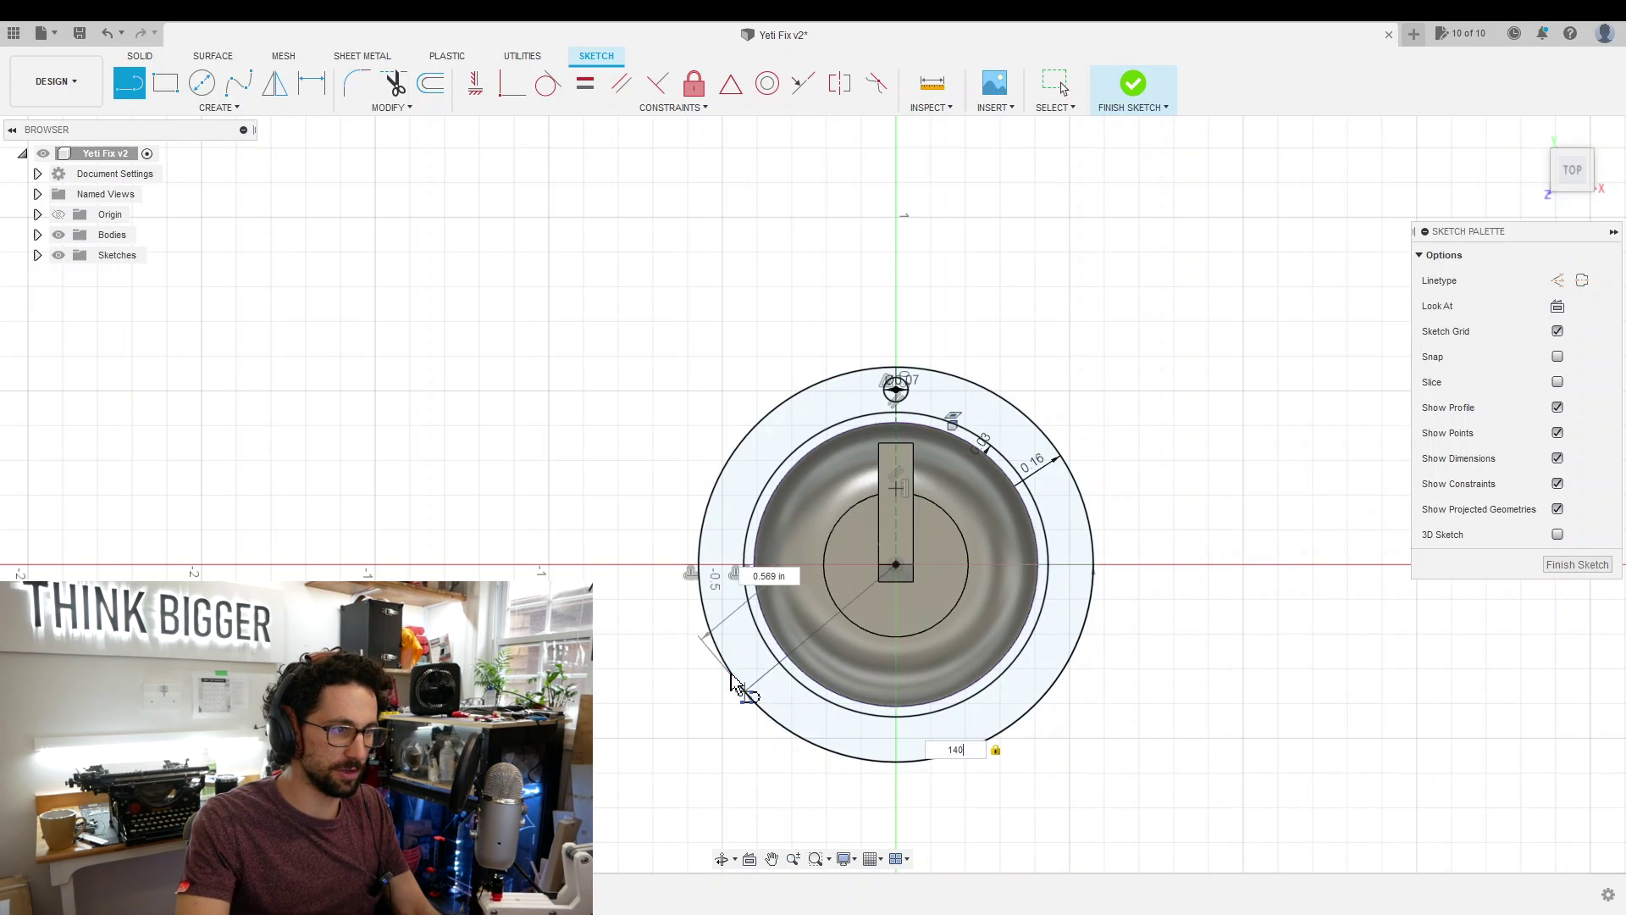
{"action": "key", "text": "Return"}
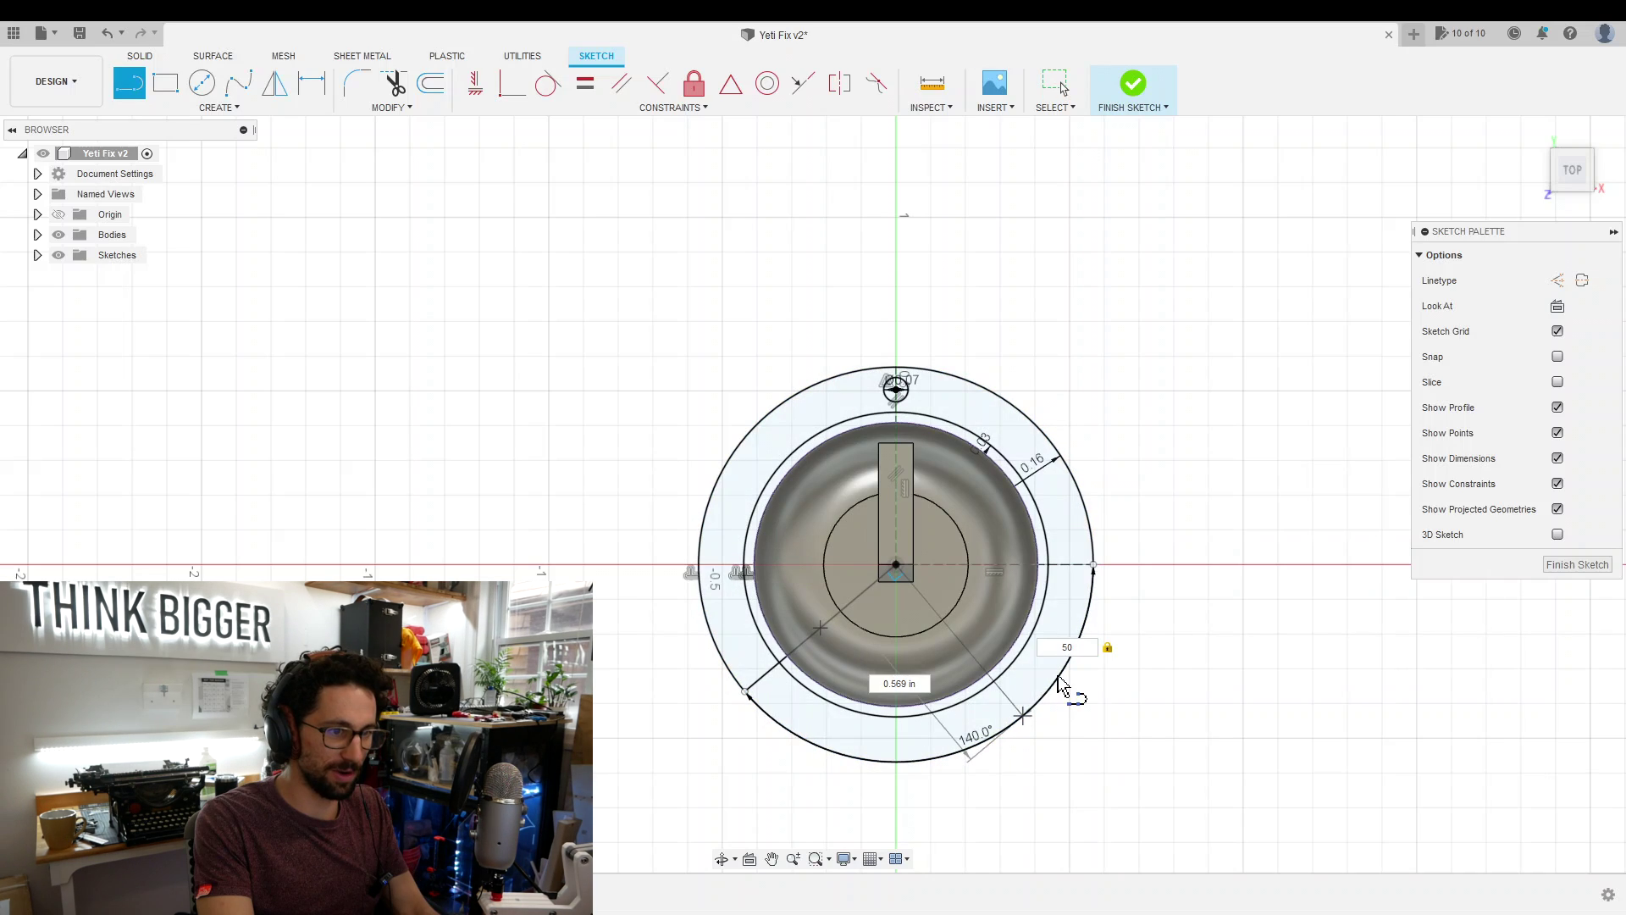
{"action": "key", "text": "BackSpace"}
{"action": "key", "text": "BackSpace"}
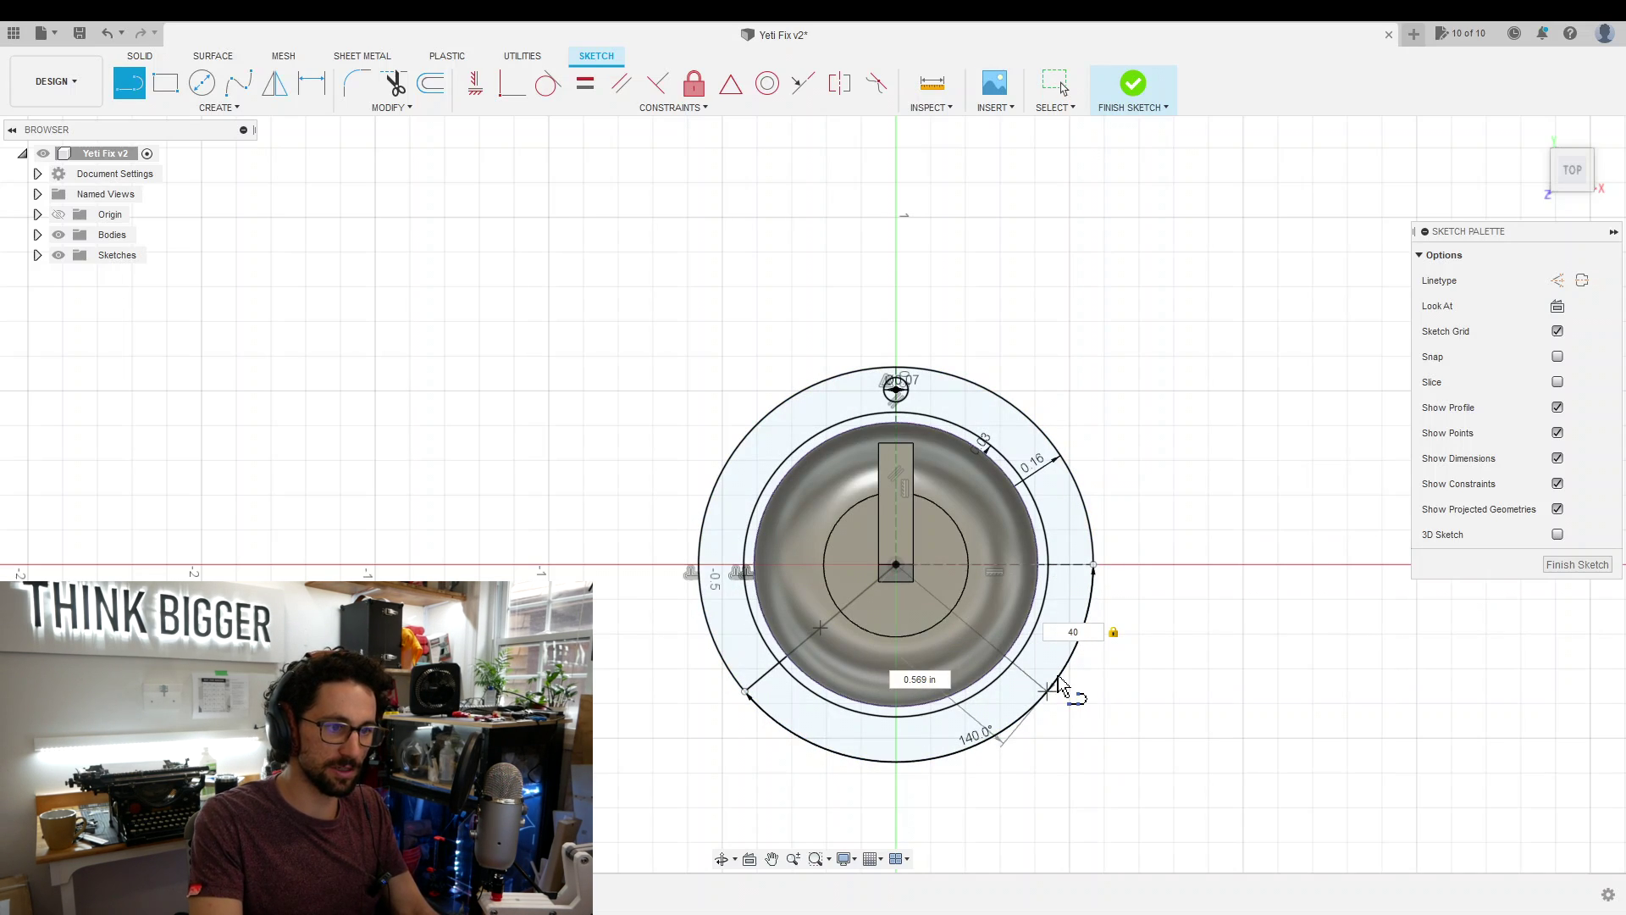
- Extrude the large C-shaped ring profile together with the nail circle by RingThickness as a new body
{"action": "left_click", "coordinate": [777, 437]}
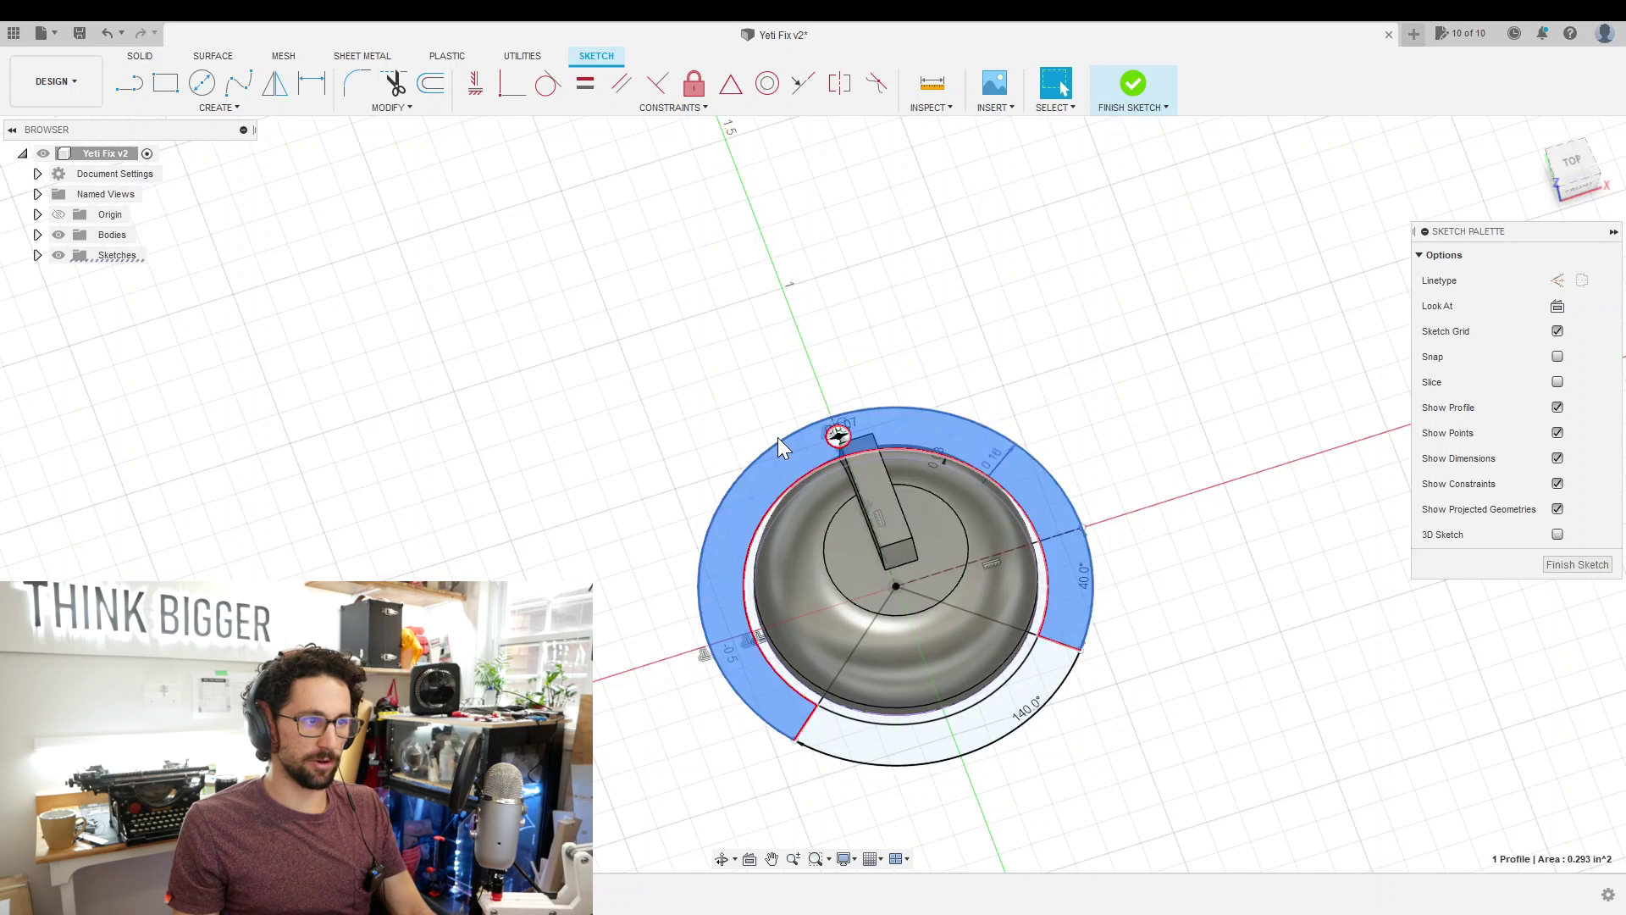
{"action": "scroll", "coordinate": [777, 437], "scroll_direction": "up", "scroll_amount": 4}
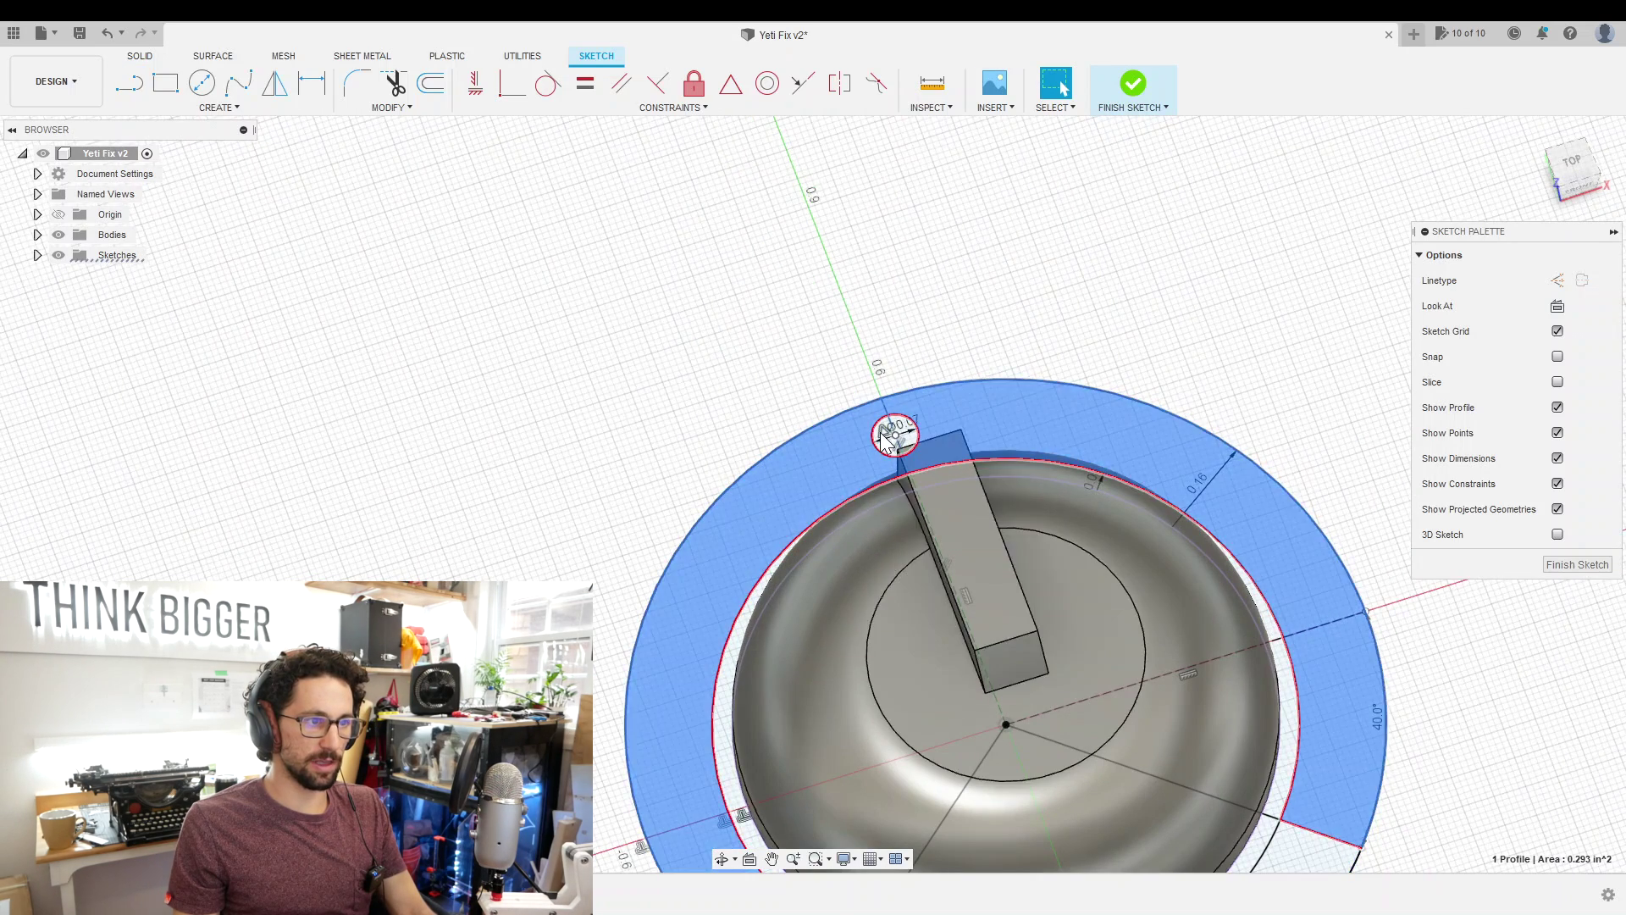
{"action": "scroll", "coordinate": [881, 434], "scroll_direction": "up", "scroll_amount": 4}
{"action": "left_click", "coordinate": [898, 460], "text": "ctrl"}
{"action": "right_click", "coordinate": [806, 486]}
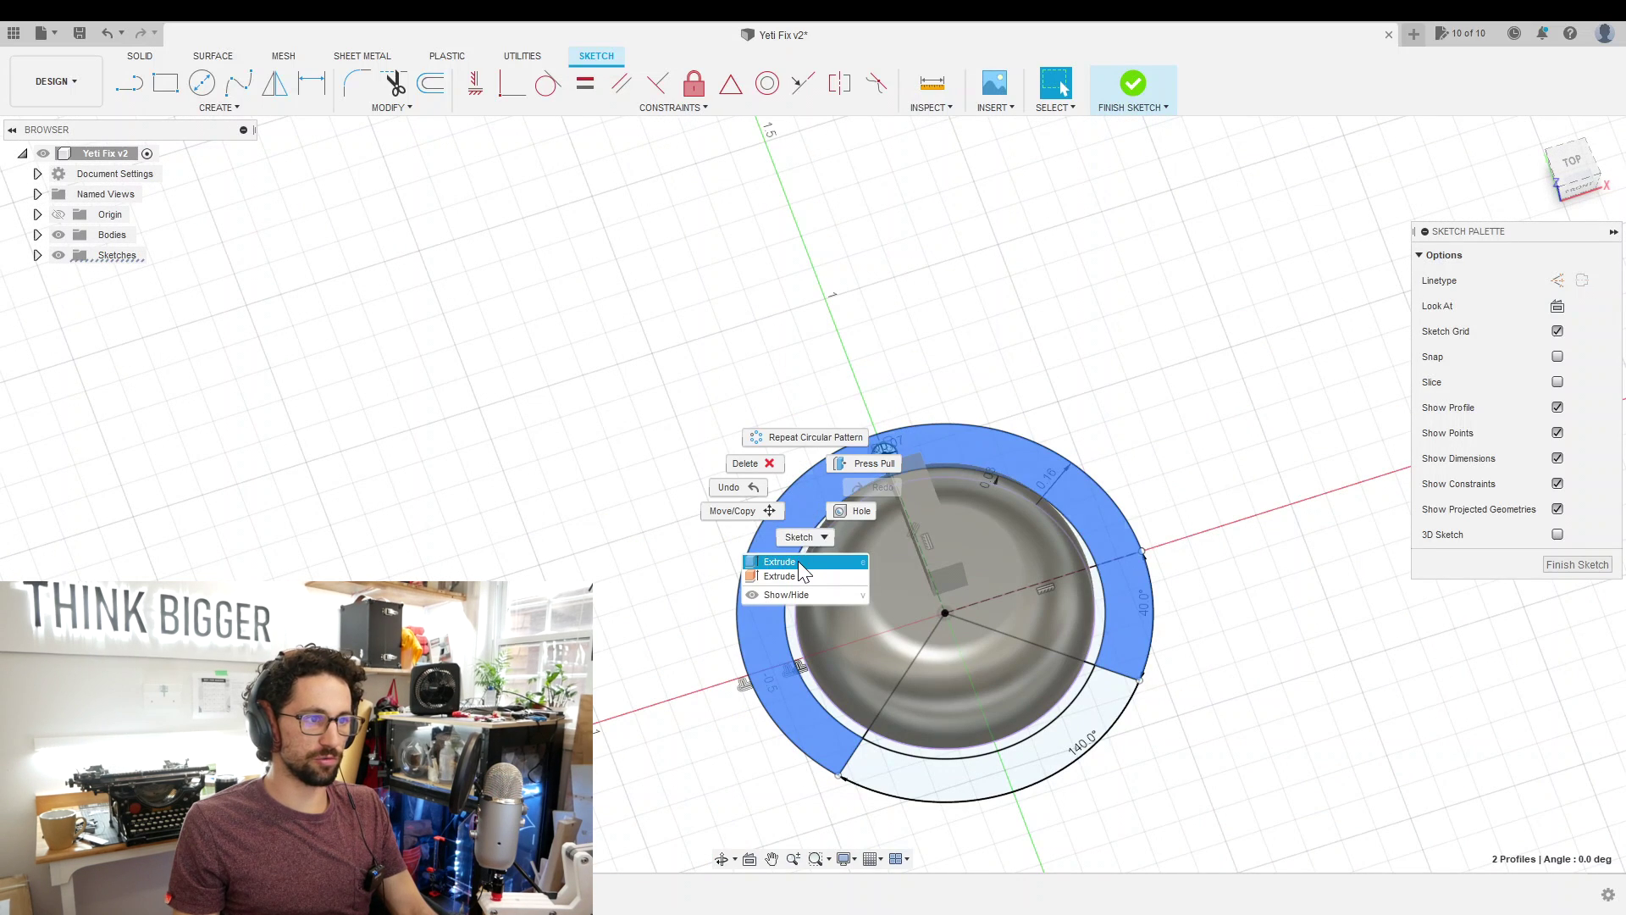
{"action": "left_click", "coordinate": [779, 561]}
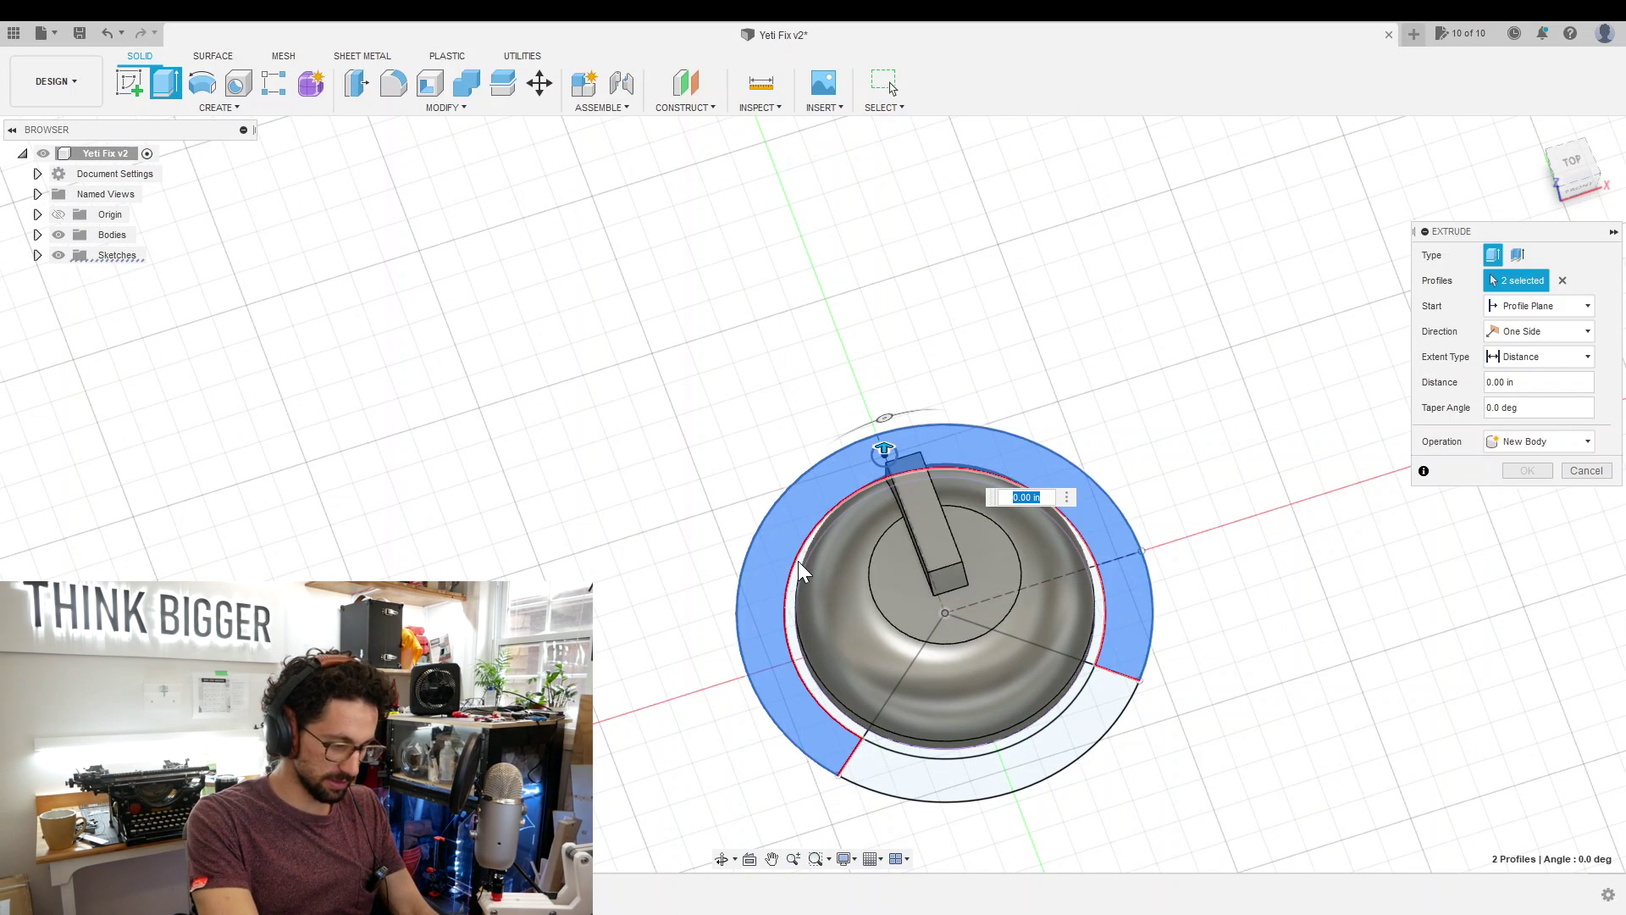
{"action": "key", "text": "BackSpace"}
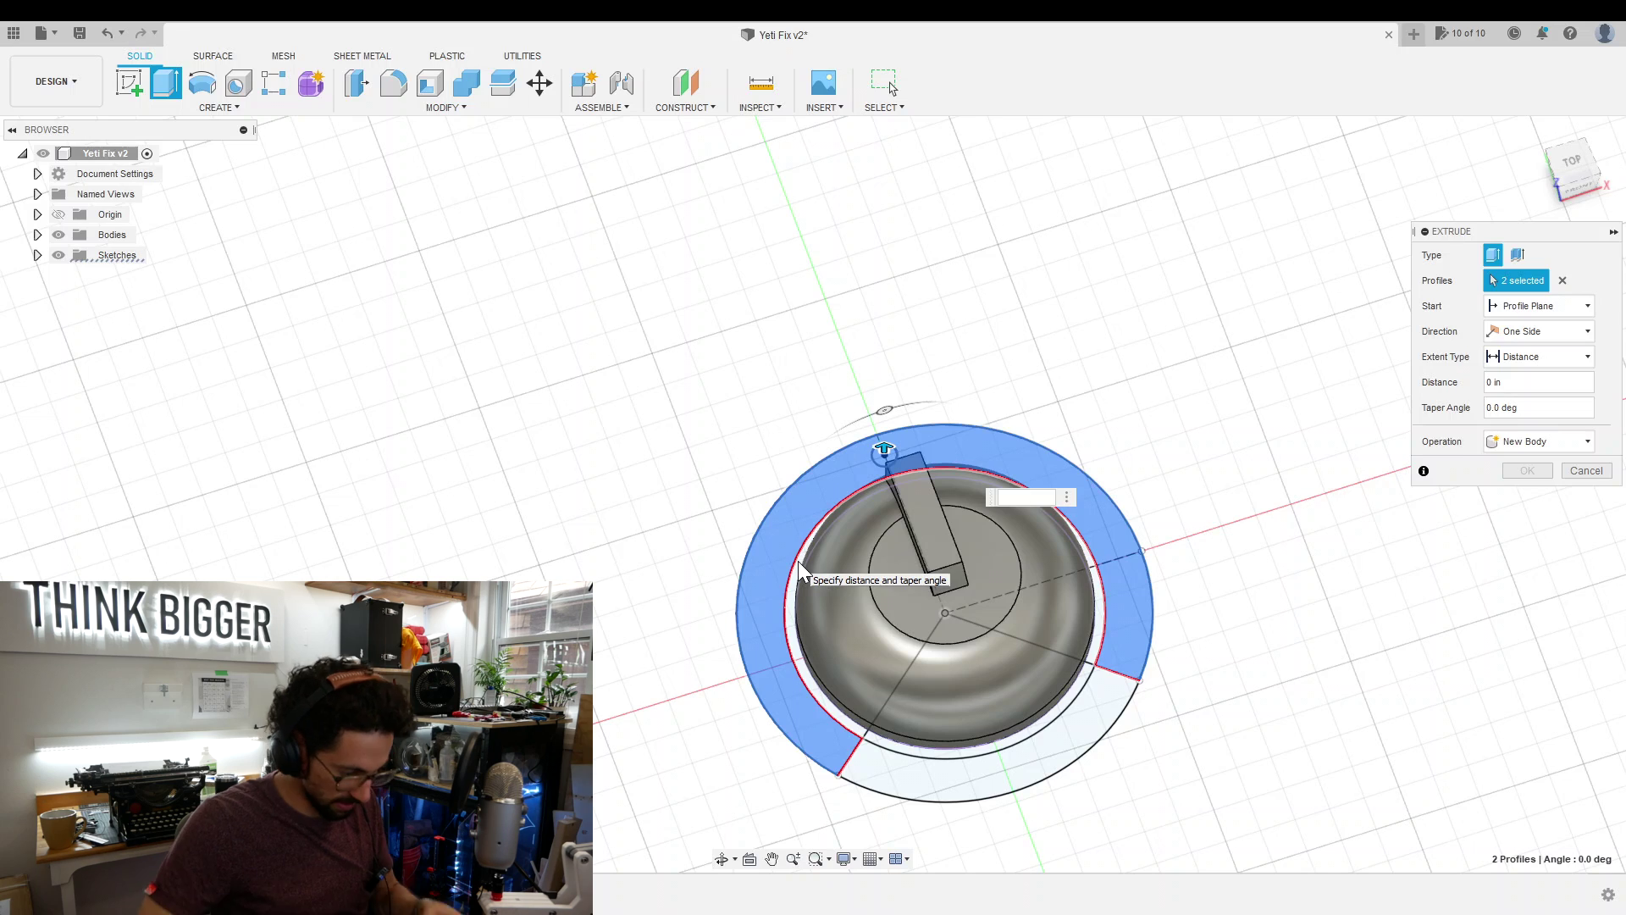
{"action": "type", "text": "RingThickness"}
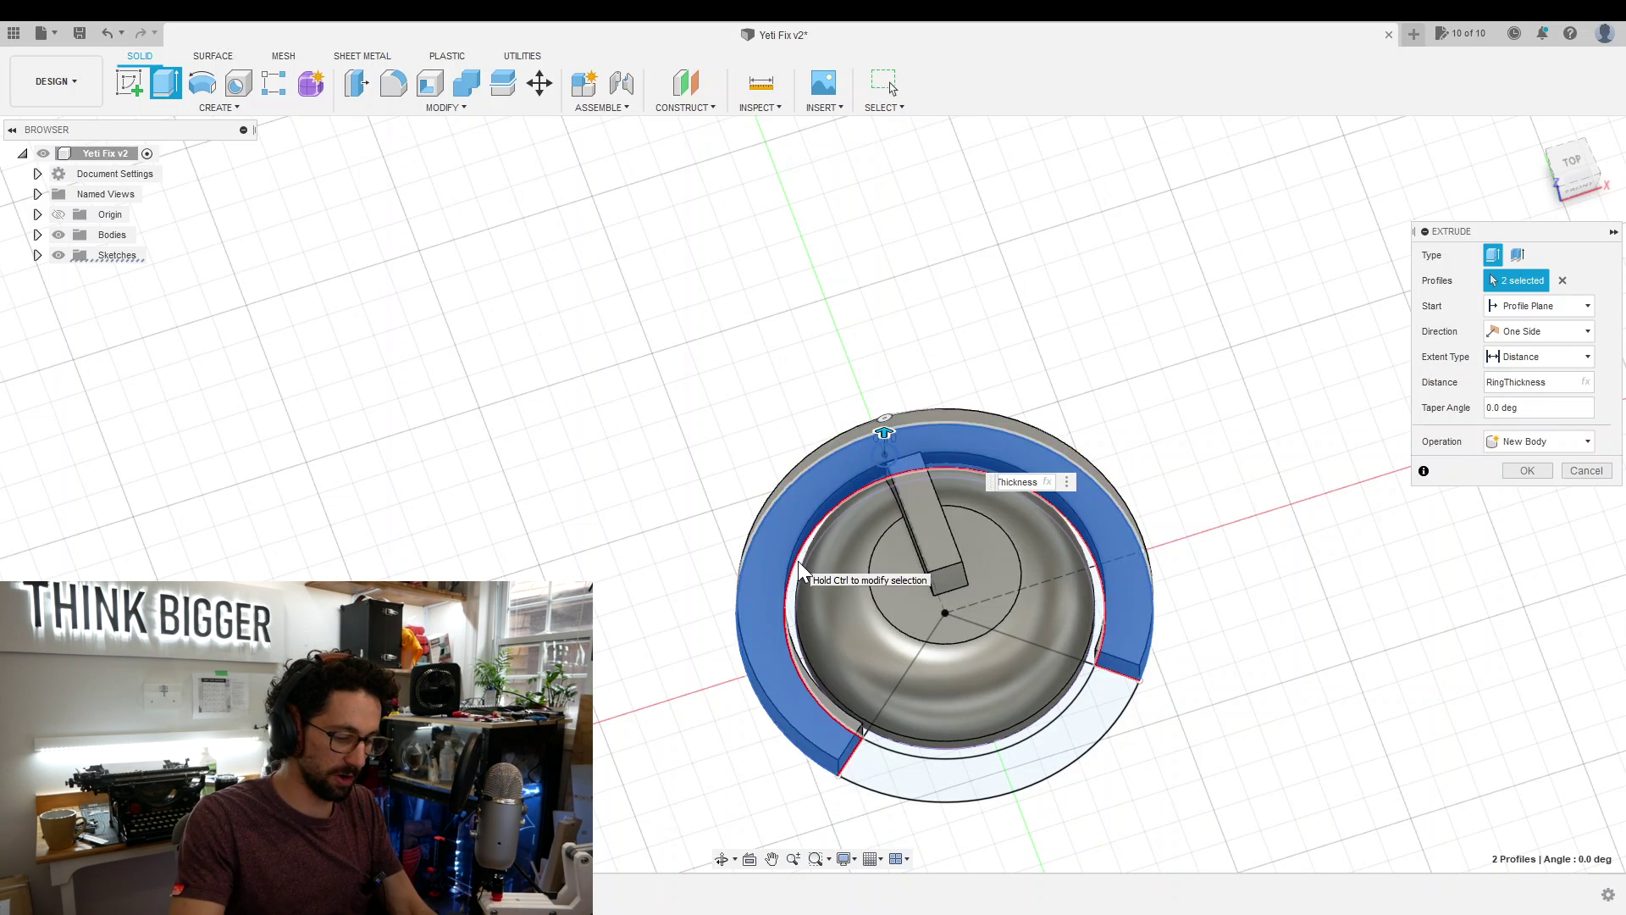
{"action": "key", "text": "Return"}
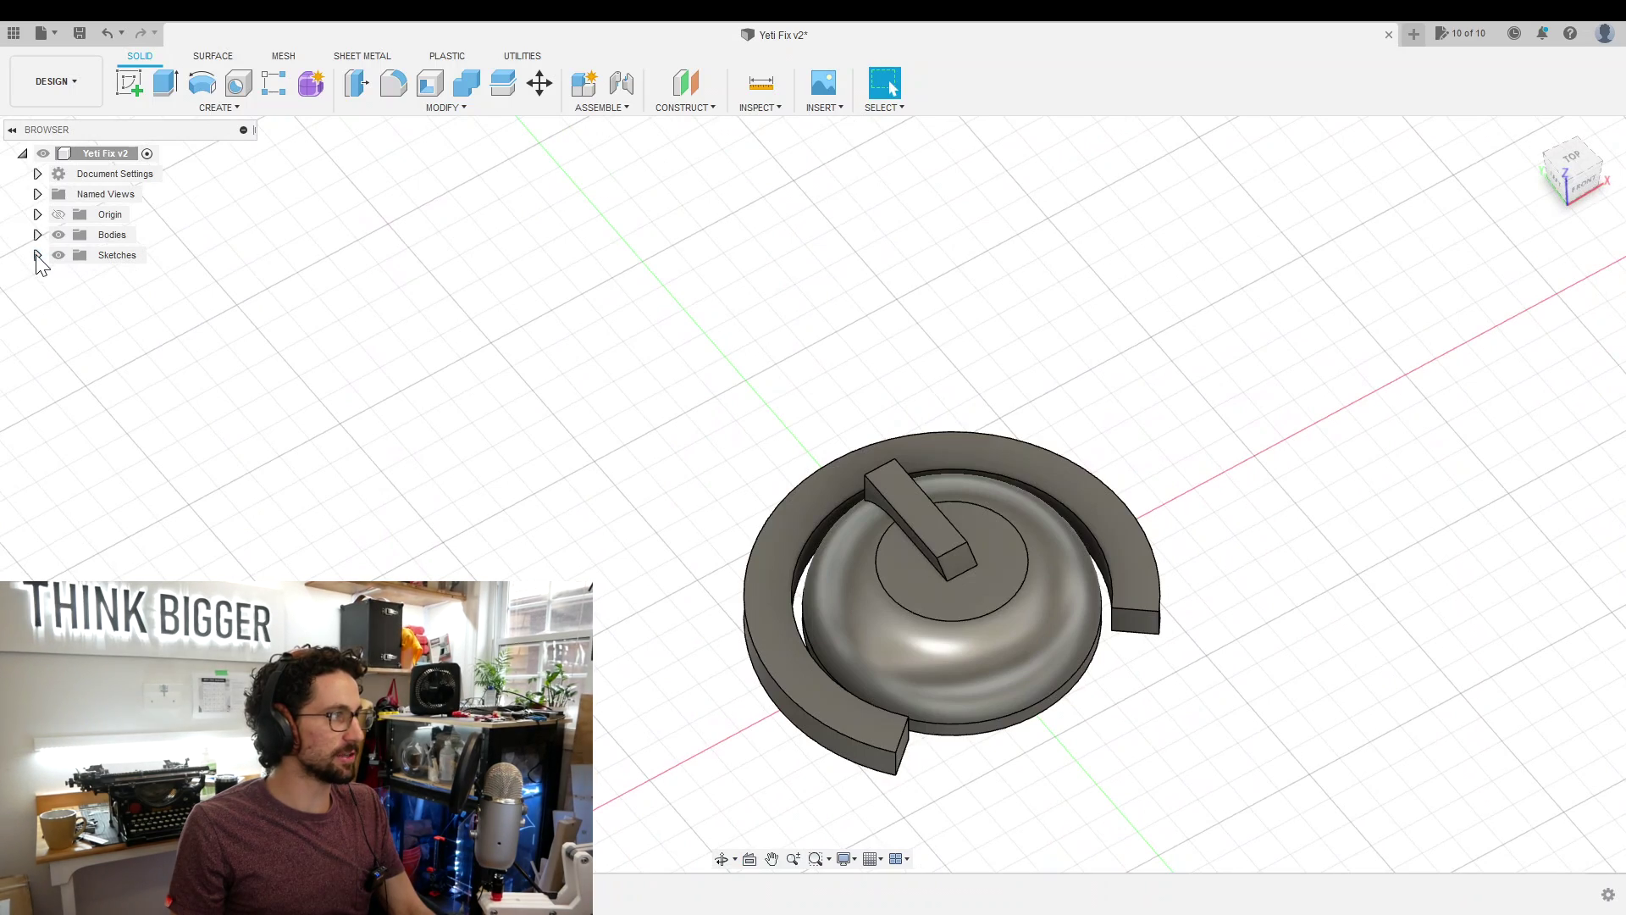
- Show Sketch5 again and cut the nail circle through the ring
{"action": "left_click", "coordinate": [35, 255]}
{"action": "left_click", "coordinate": [74, 295]}
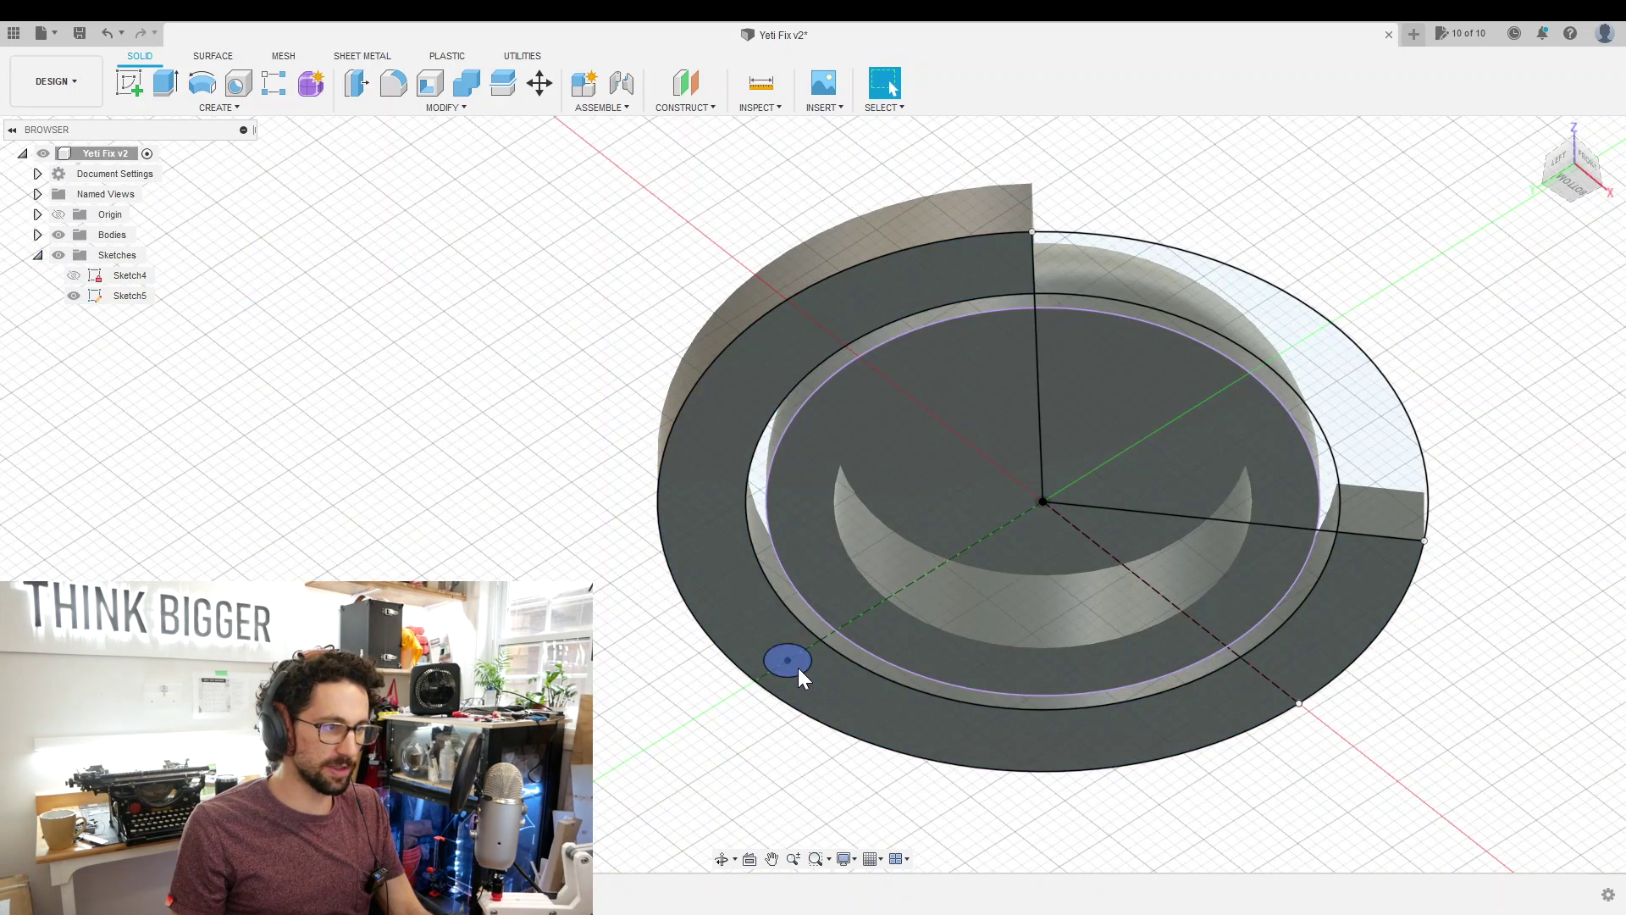
{"action": "left_click", "coordinate": [797, 667]}
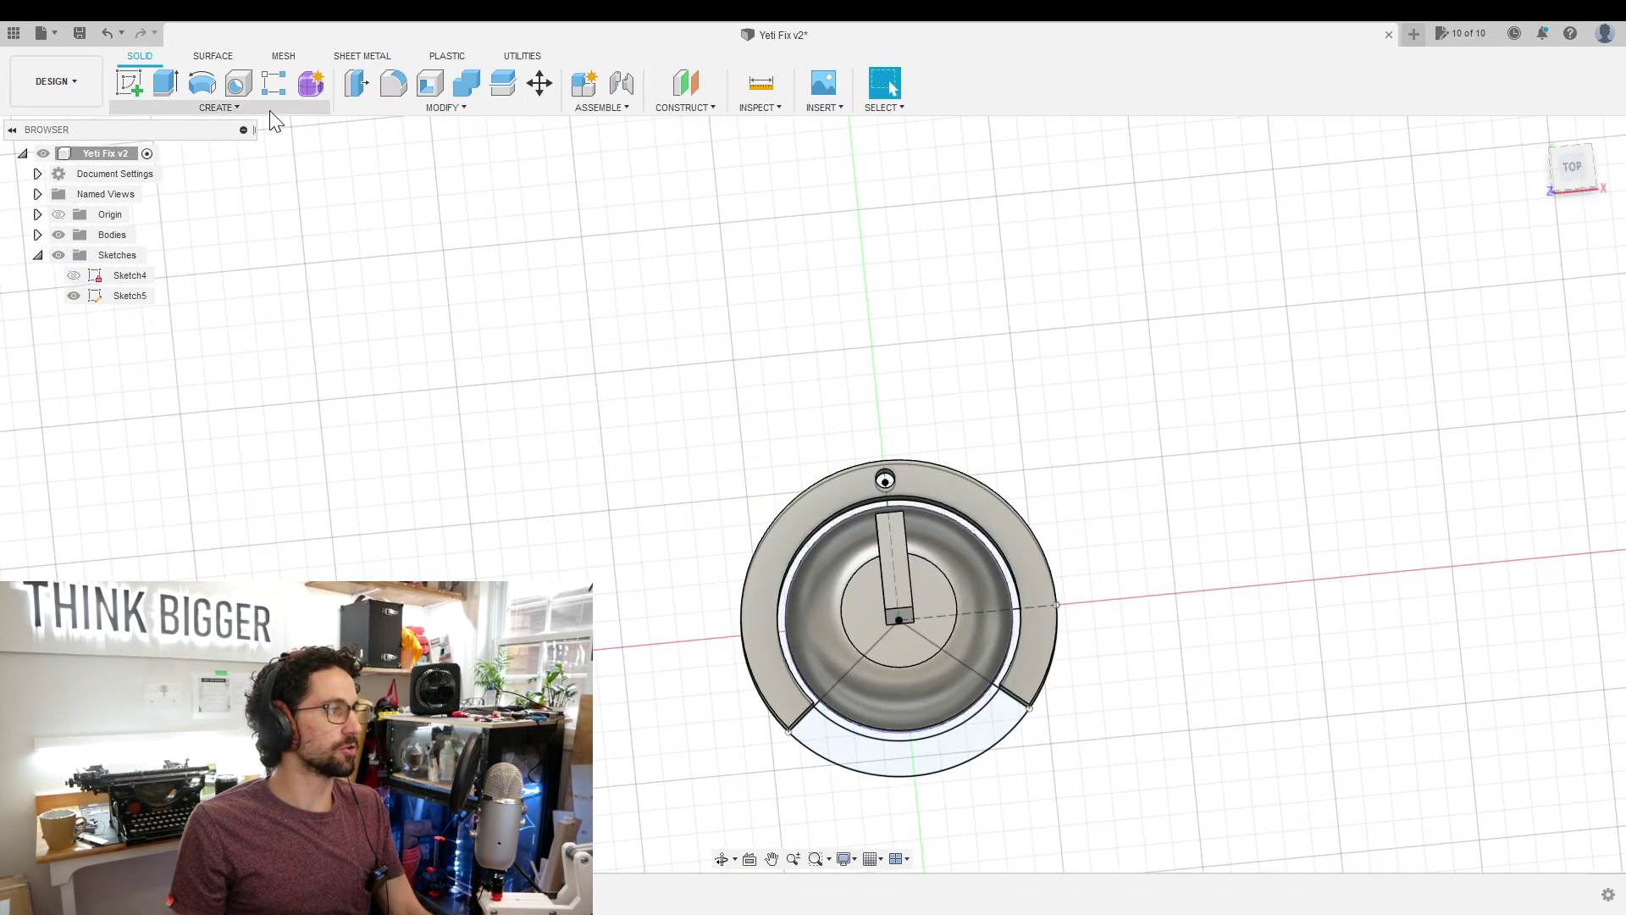
- Circular-pattern the nail-hole cut feature around the ring's central vertical axis, with full angular spacing and a quantity of 18
{"action": "left_click", "coordinate": [269, 108]}
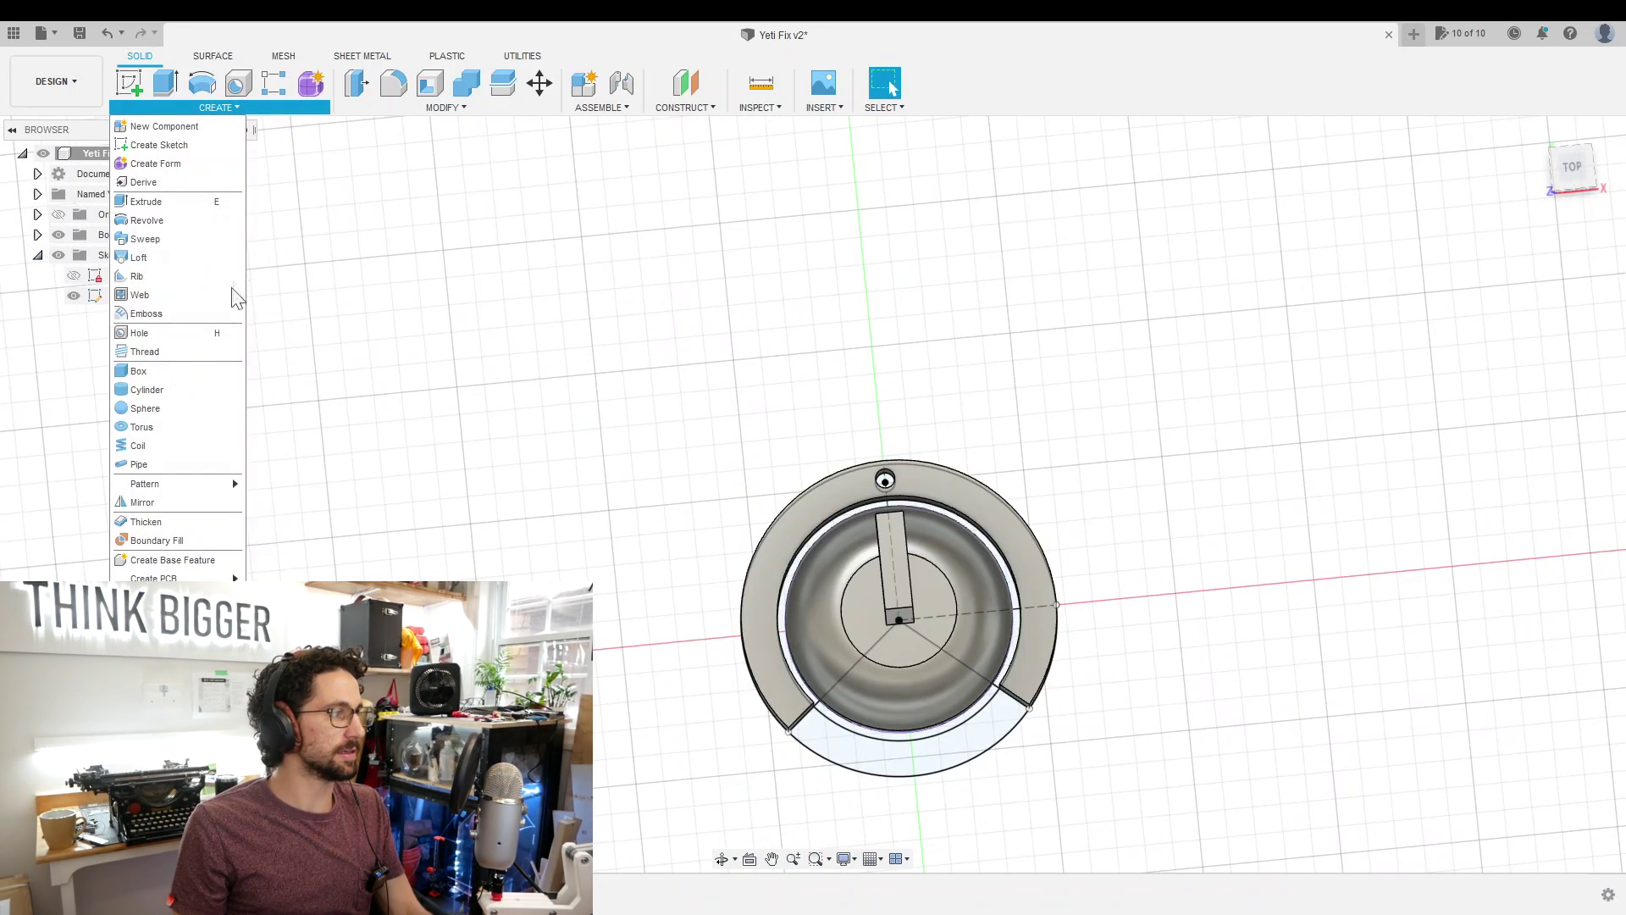
{"action": "mouse_move", "coordinate": [203, 488]}
{"action": "left_click", "coordinate": [288, 502]}
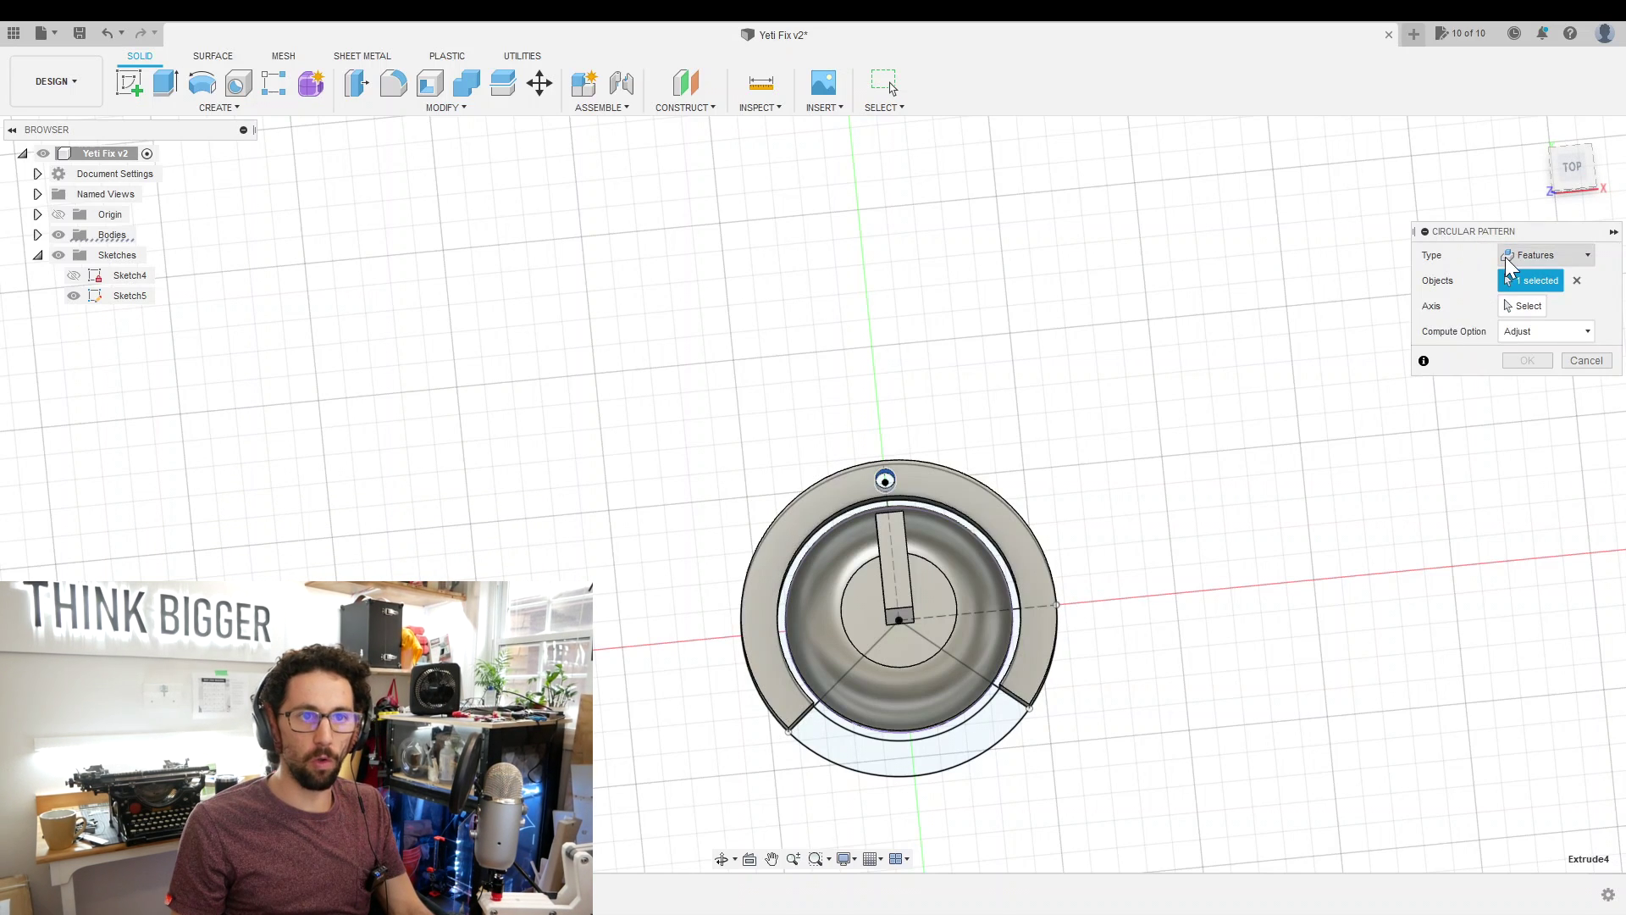
{"action": "left_click", "coordinate": [1523, 309]}
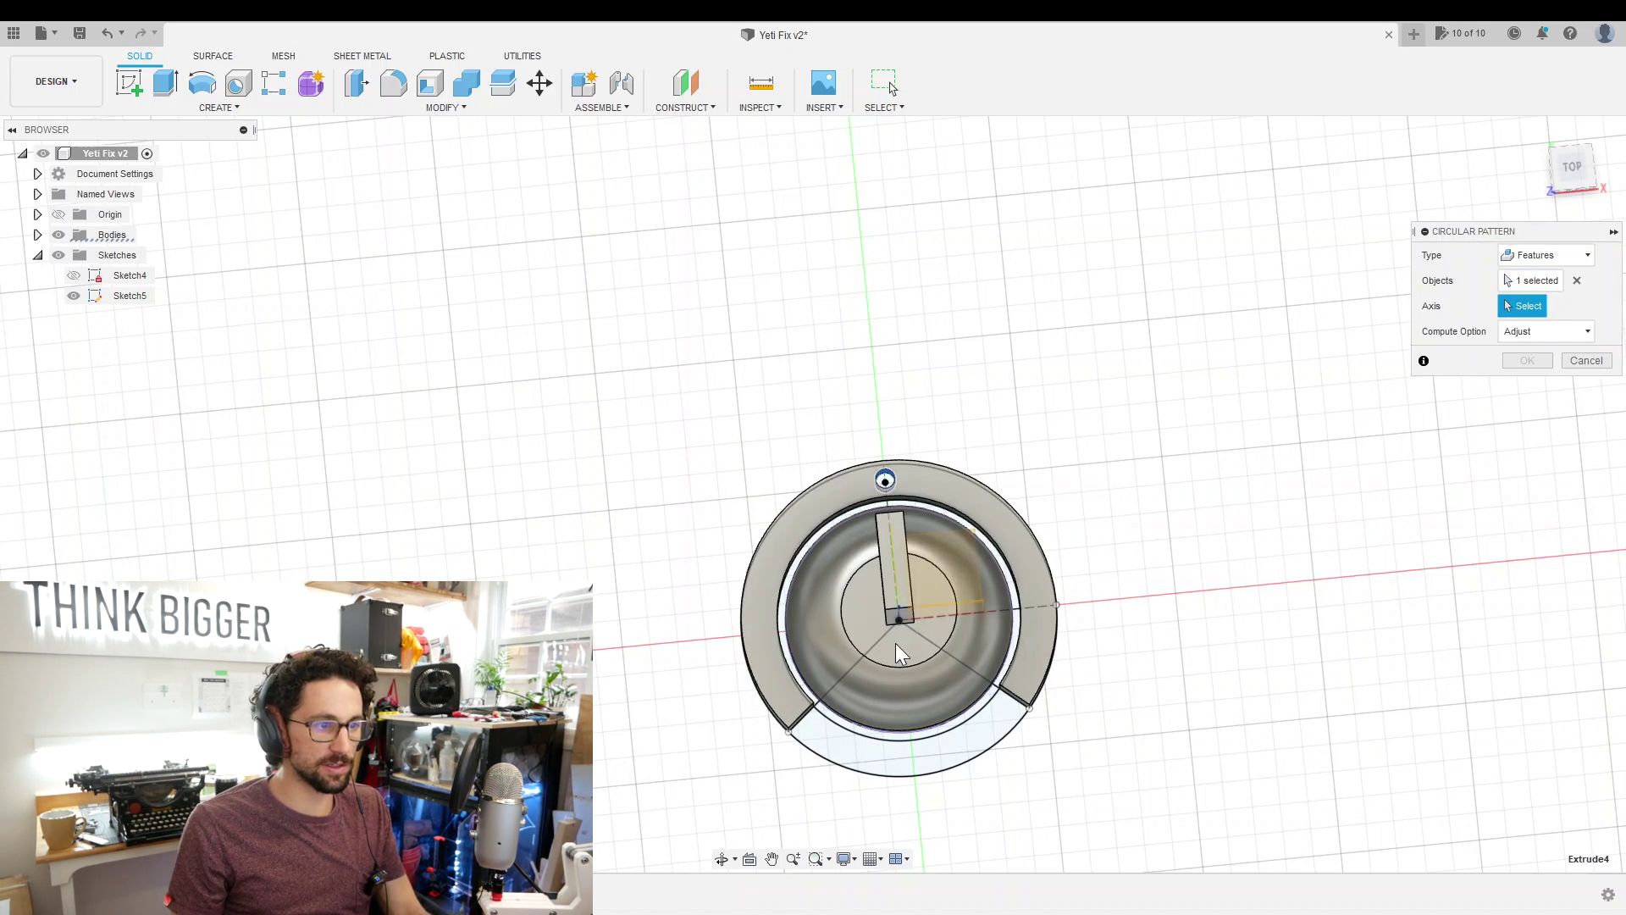
{"action": "middle_click_drag", "start_coordinate": [903, 611], "coordinate": [925, 561], "text": "shift"}
{"action": "left_click", "coordinate": [902, 584]}
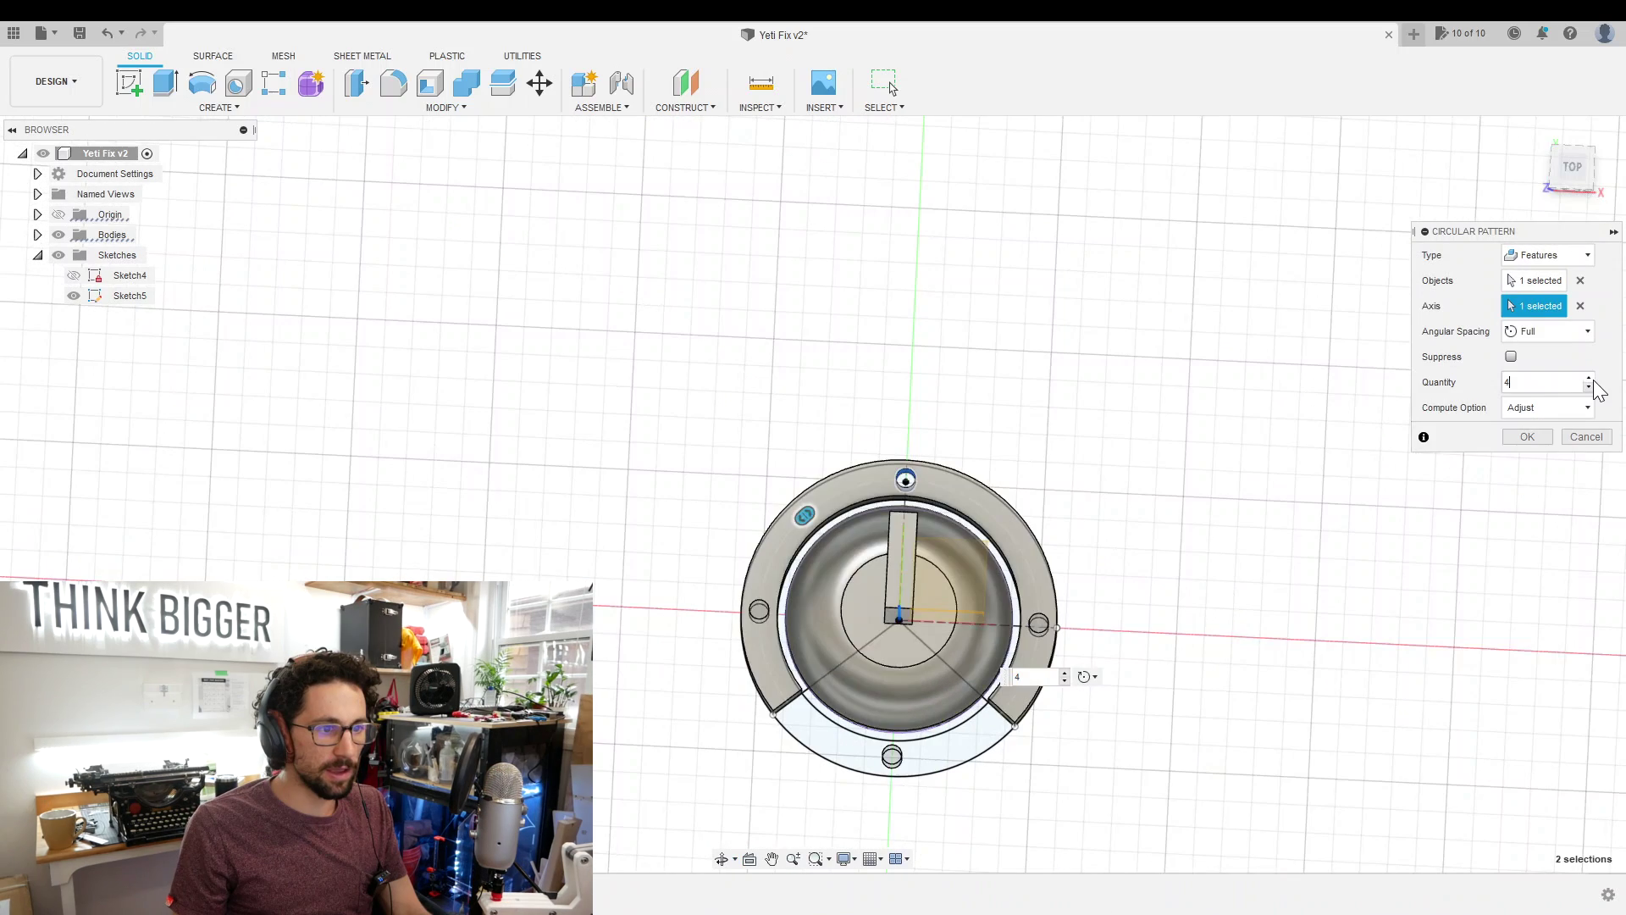
{"action": "left_click", "coordinate": [1590, 378]}
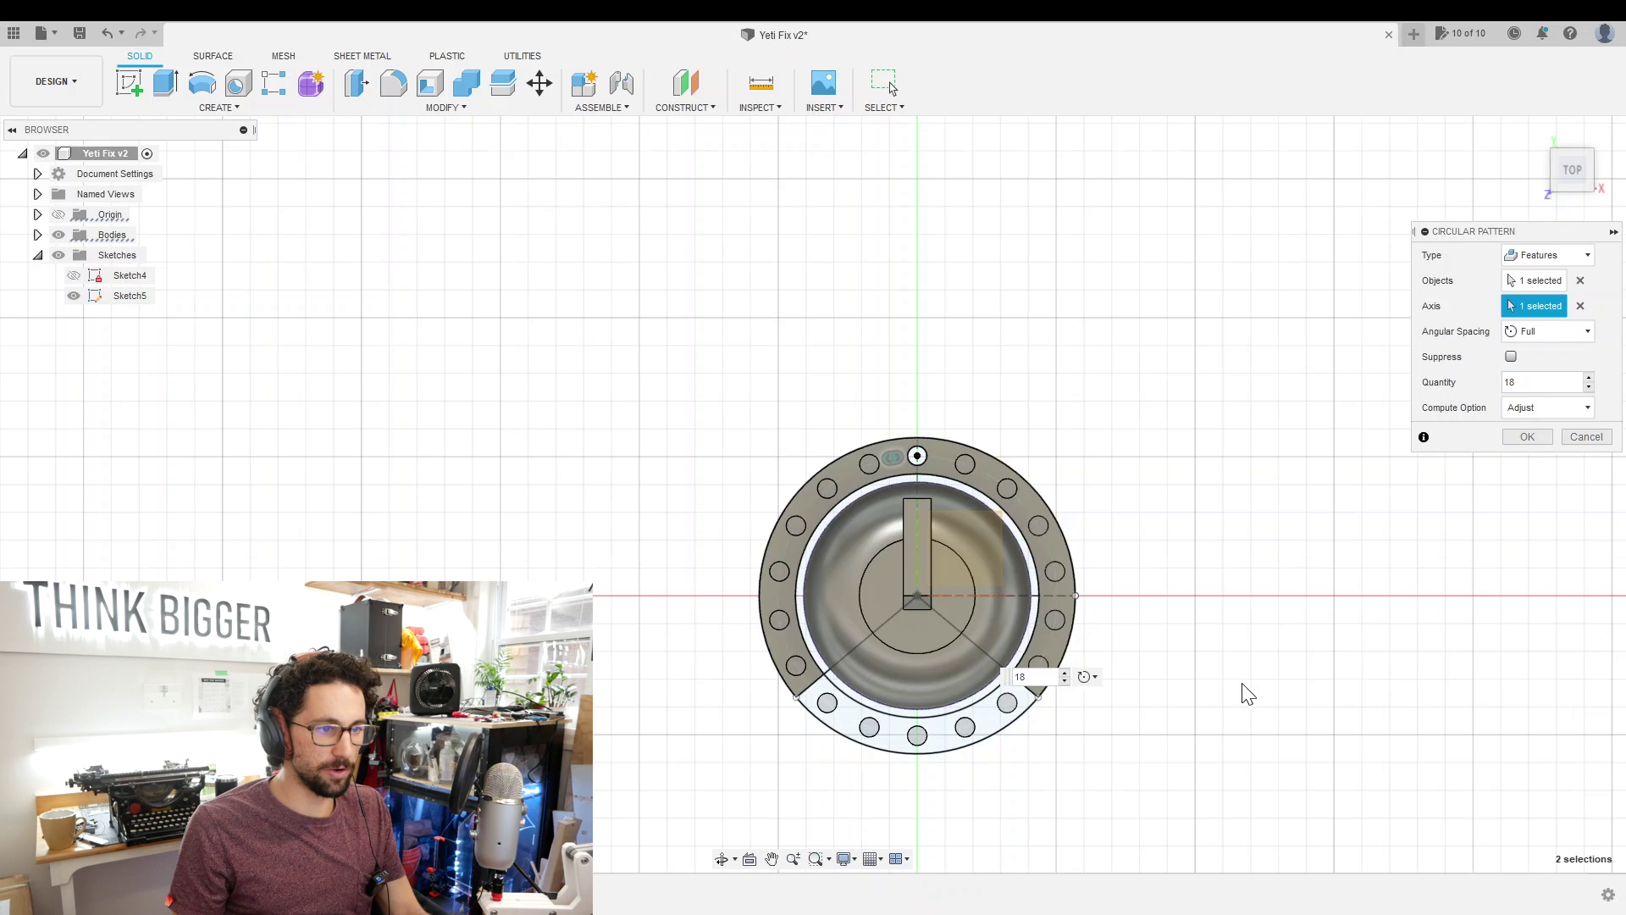
{"action": "middle_click_drag", "start_coordinate": [1242, 683], "coordinate": [1248, 676], "text": "shift"}
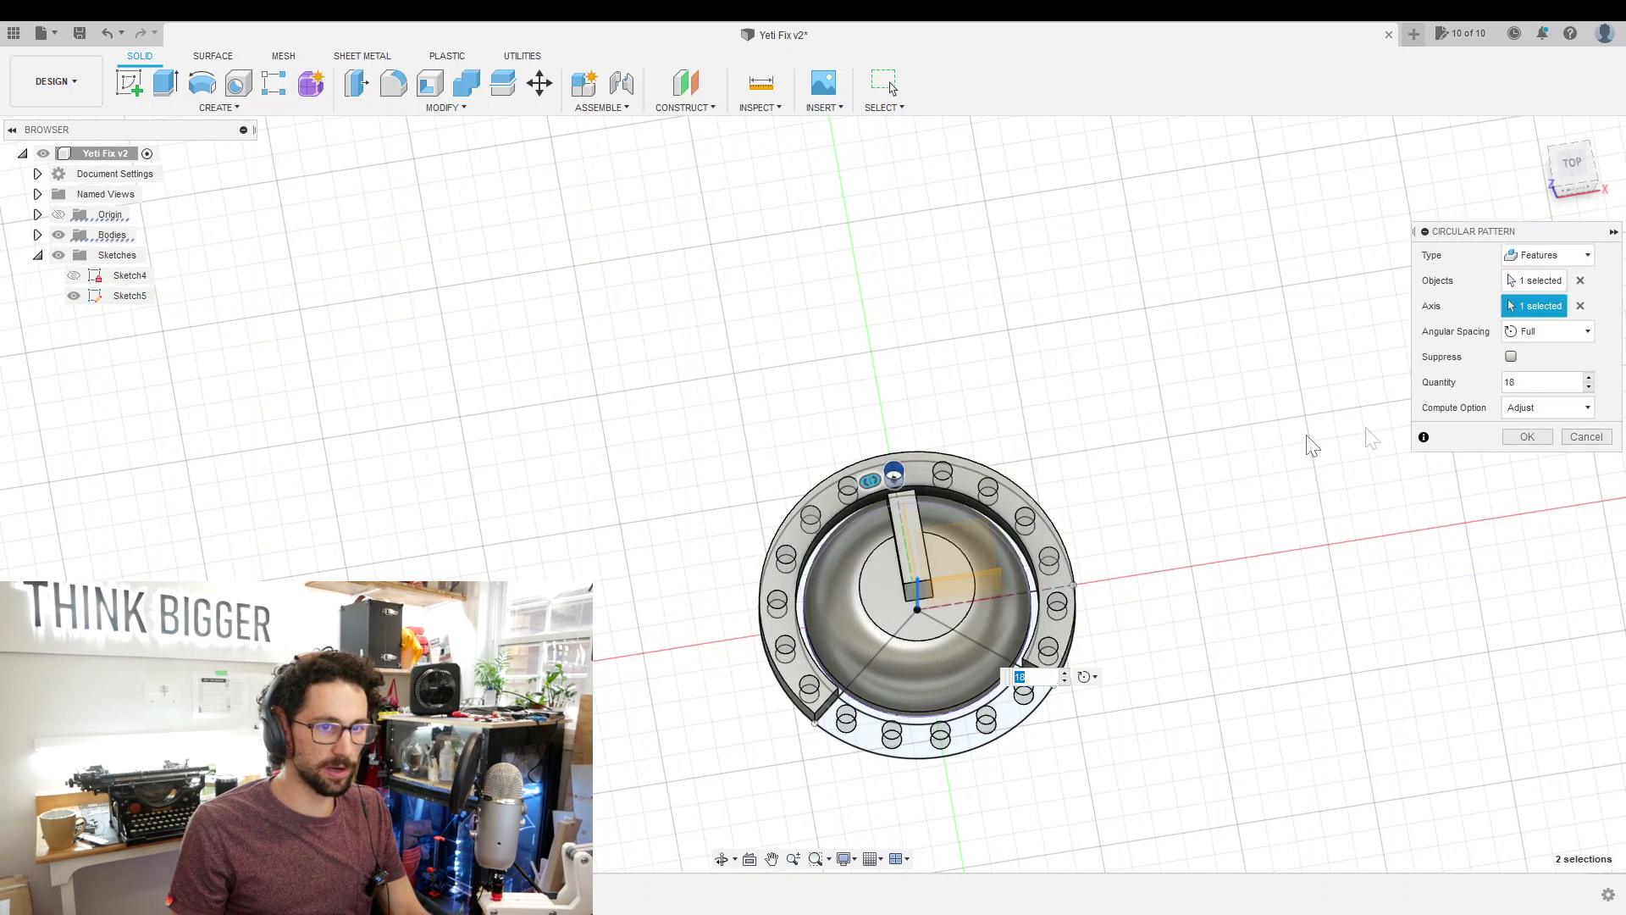
{"action": "left_click", "coordinate": [1526, 436]}
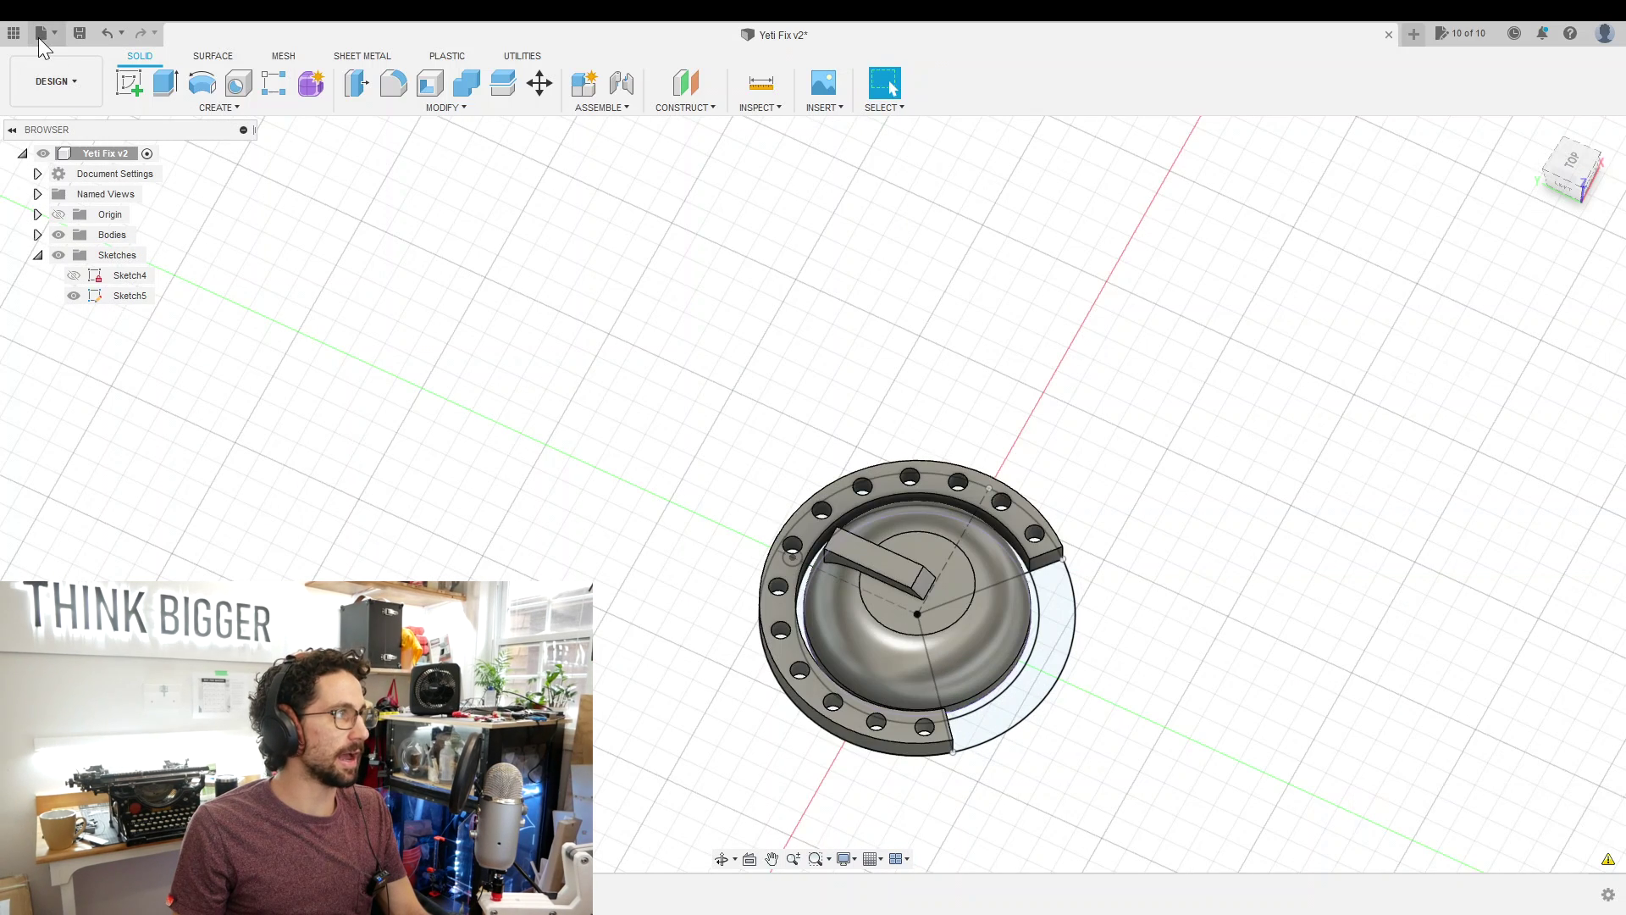
- Export the C-shaped ring as Body3.stl, slice it in PrusaSlicer and inspect the layer preview
{"action": "left_click", "coordinate": [40, 35]}
{"action": "left_click", "coordinate": [65, 298]}
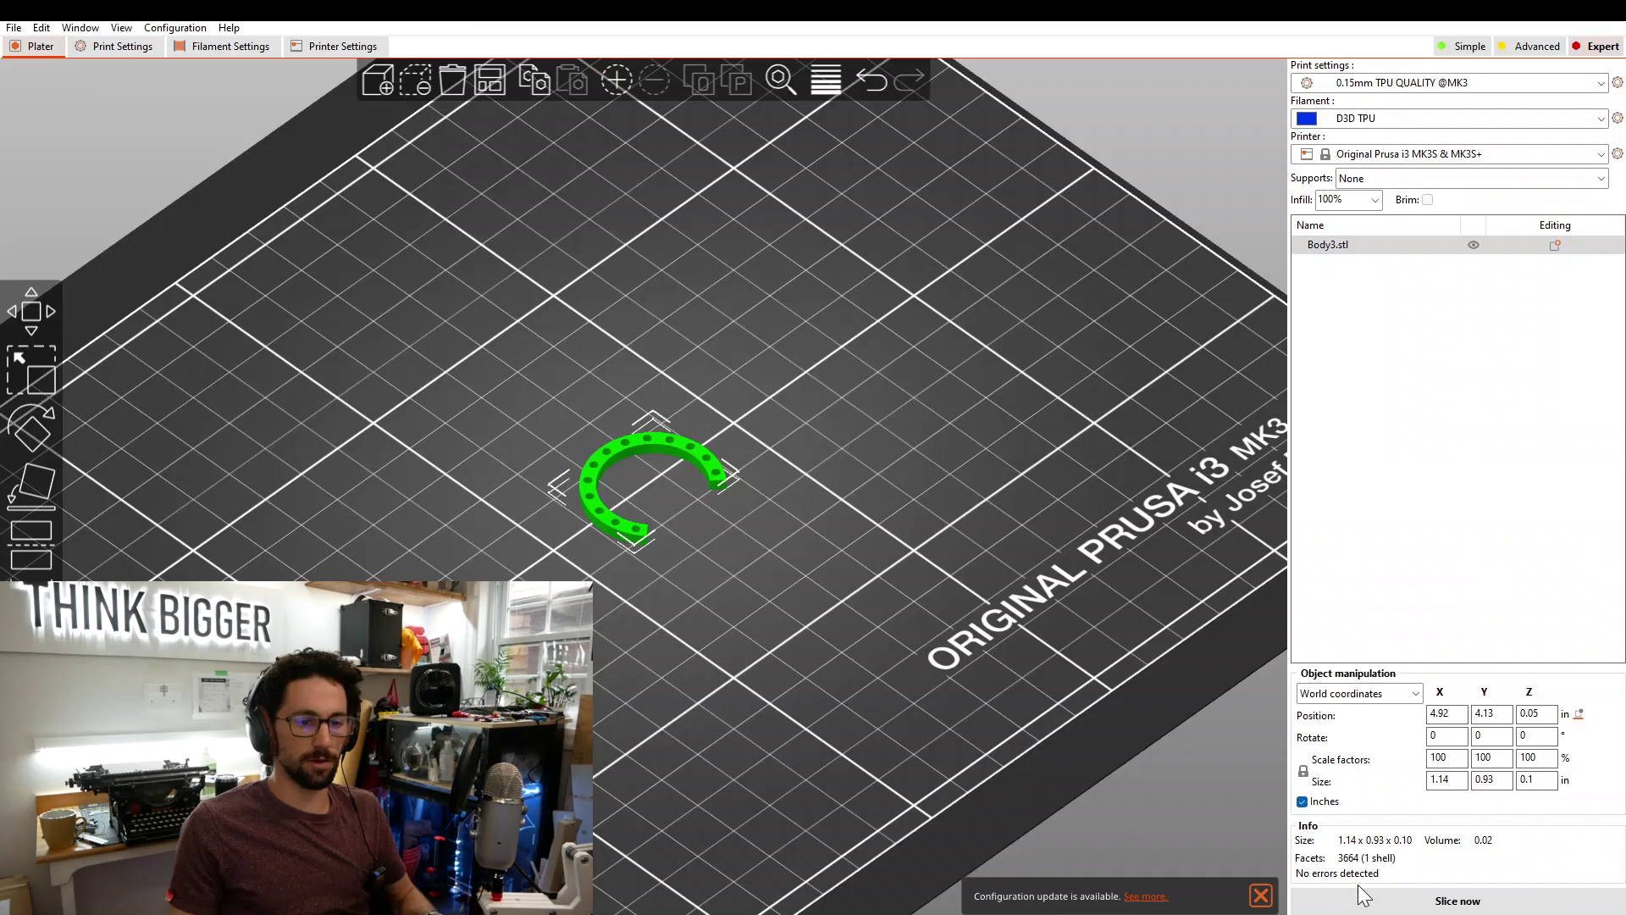
{"action": "left_click", "coordinate": [1361, 897]}
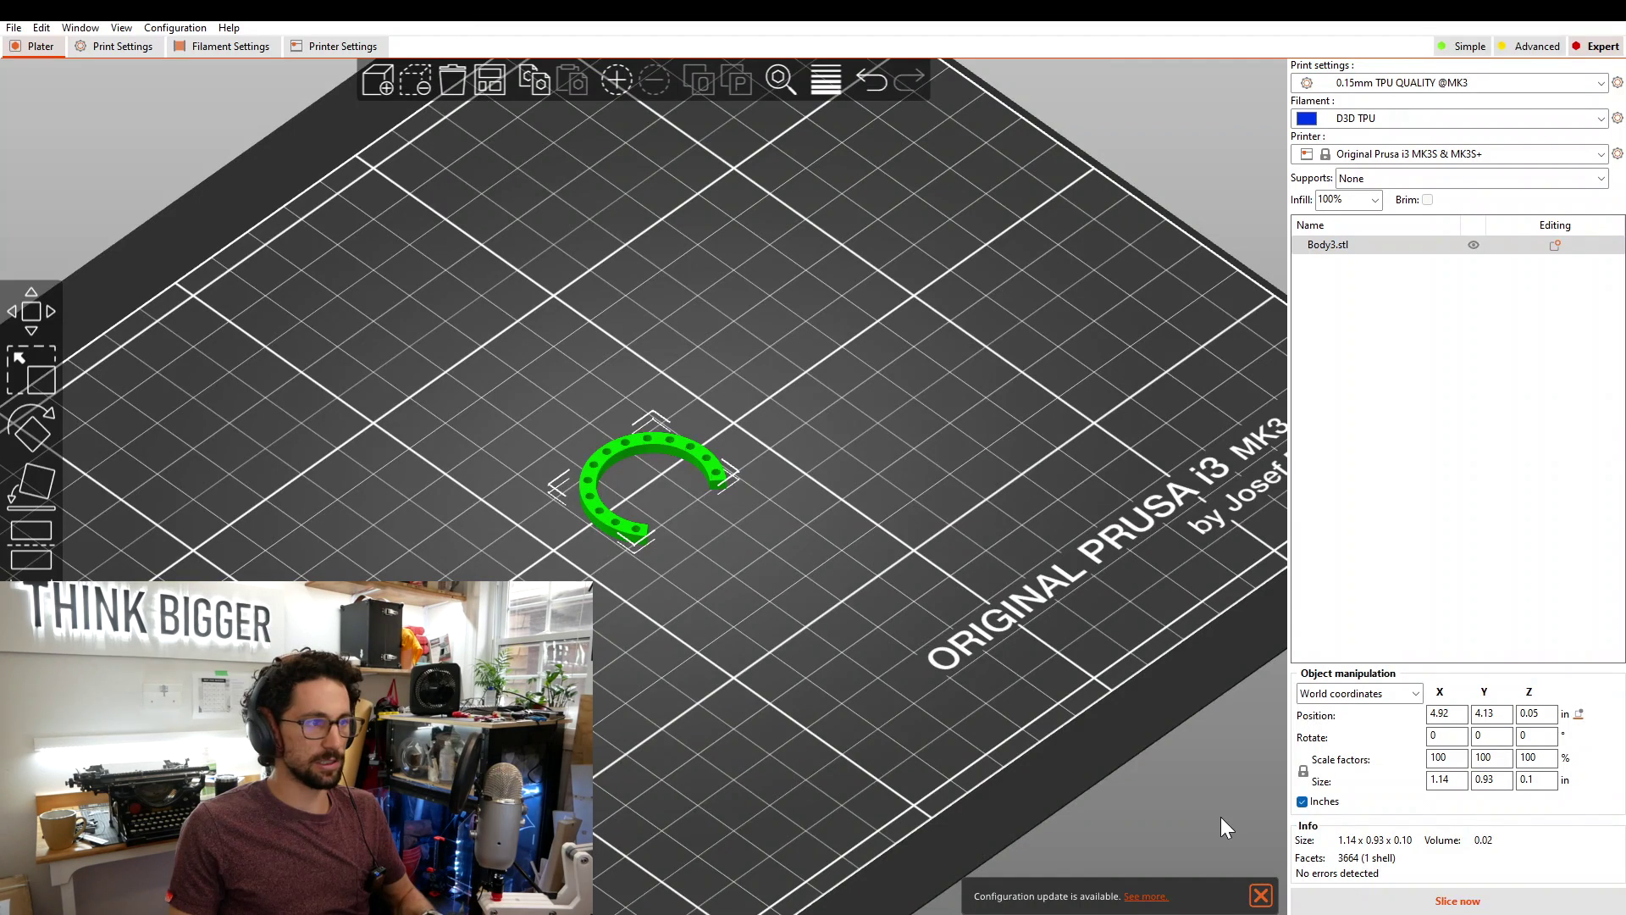
{"action": "scroll", "coordinate": [533, 473], "scroll_direction": "up", "scroll_amount": 10}
{"action": "scroll", "coordinate": [698, 425], "scroll_direction": "up", "scroll_amount": 5}
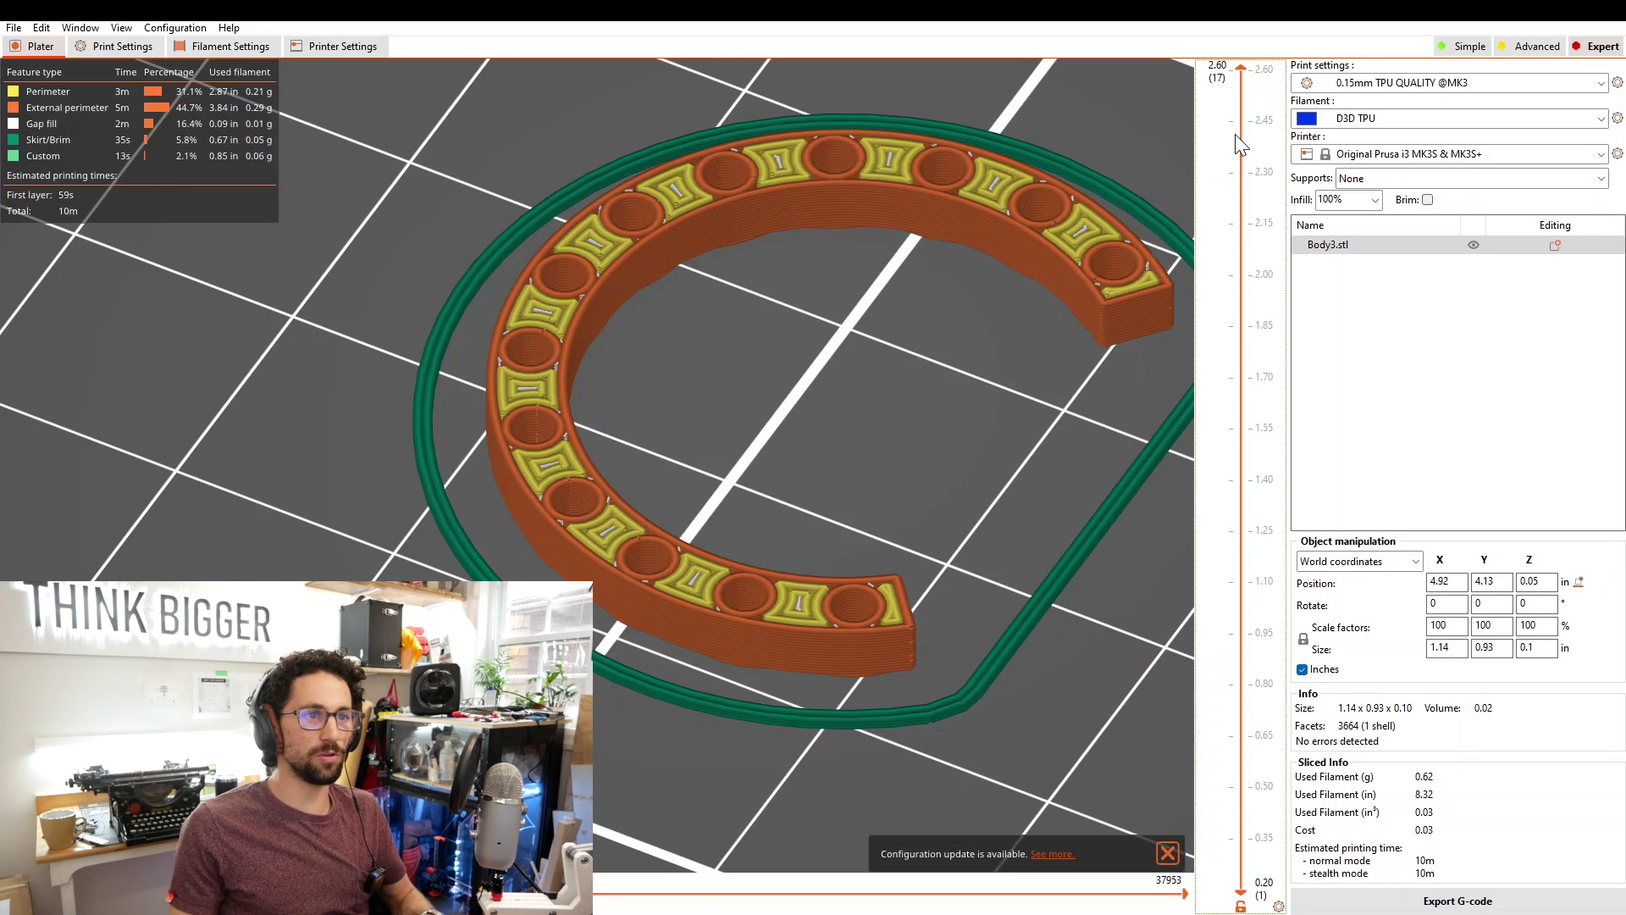
{"action": "left_click_drag", "start_coordinate": [1236, 135], "coordinate": [1262, 71]}
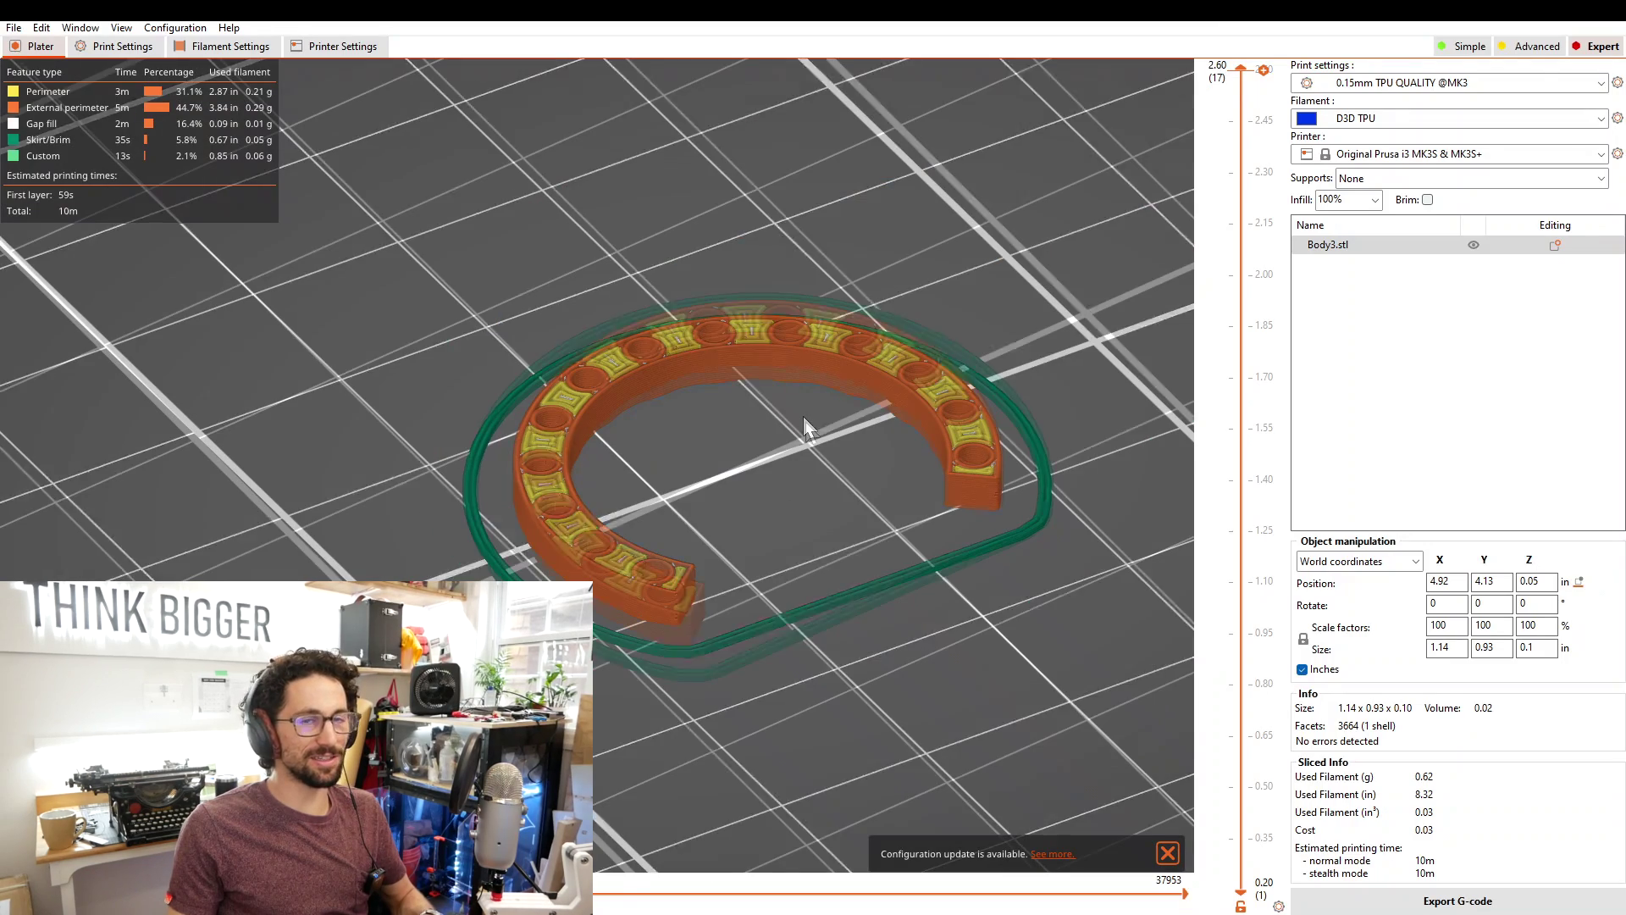
{"action": "left_click_drag", "start_coordinate": [803, 415], "coordinate": [805, 422]}
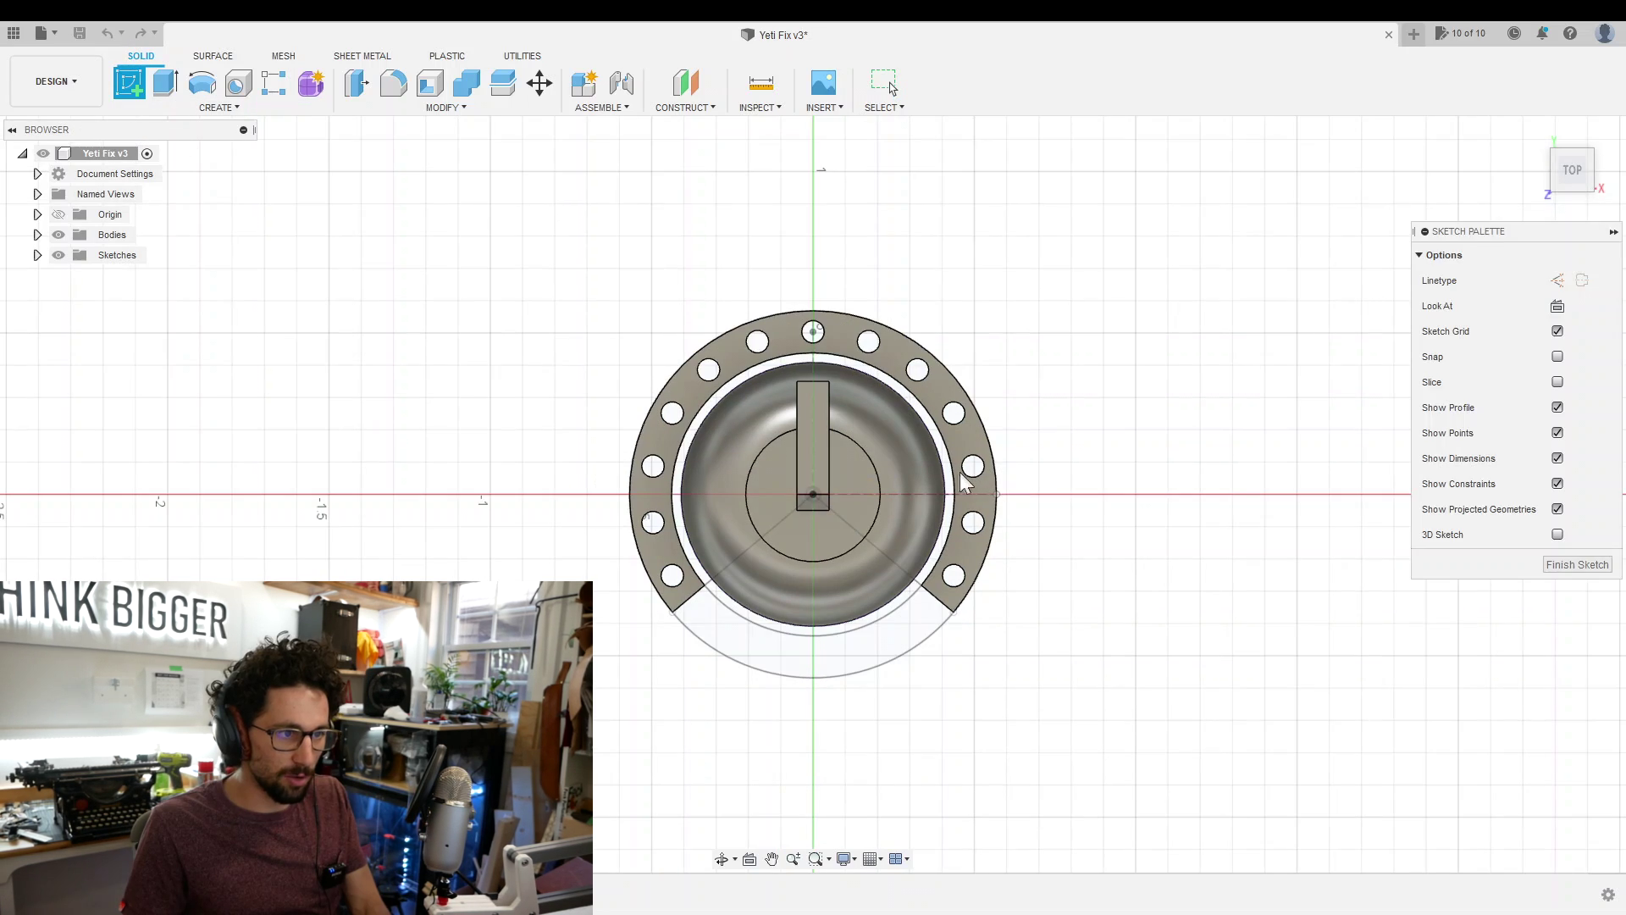
- In a new sketch in Fusion 360, project the knob cap's outer edge and offset it outward by 0.213 in
{"action": "key", "text": "p"}
{"action": "left_click", "coordinate": [946, 484]}
{"action": "key", "text": "Return"}
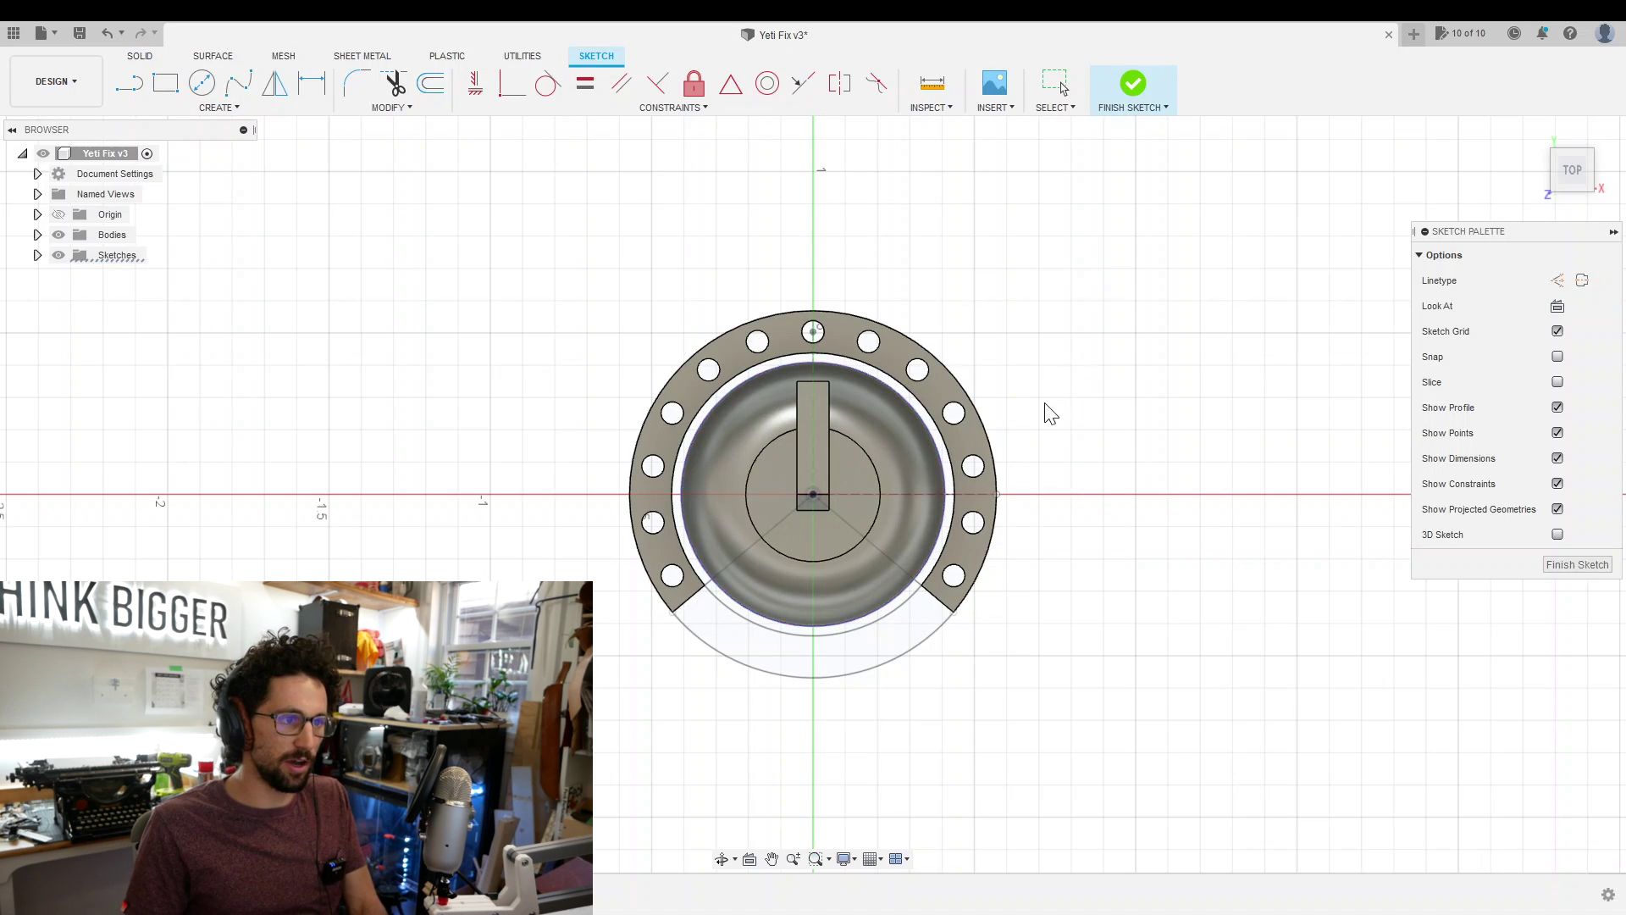
{"action": "left_click", "coordinate": [431, 84]}
{"action": "left_click", "coordinate": [945, 473]}
{"action": "left_click_drag", "start_coordinate": [956, 471], "coordinate": [1009, 462]}
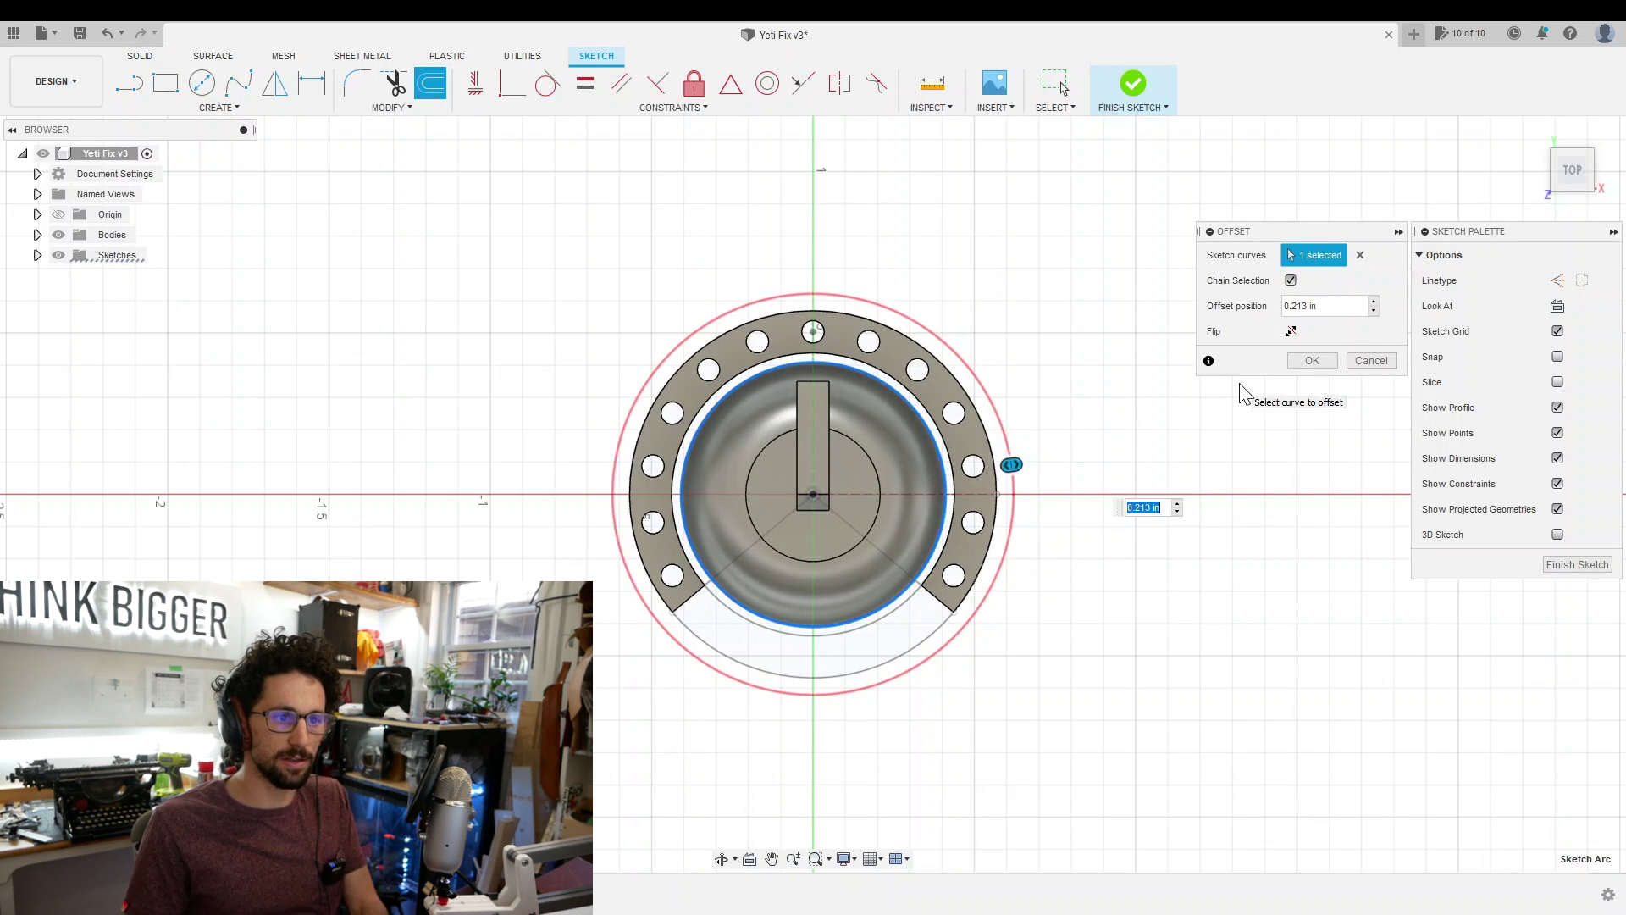
{"action": "key", "text": "Return"}
- Sketch a pointed wedge outside the offset circle using a 1.00 in line from the centre and a three-point arc
{"action": "key", "text": "l"}
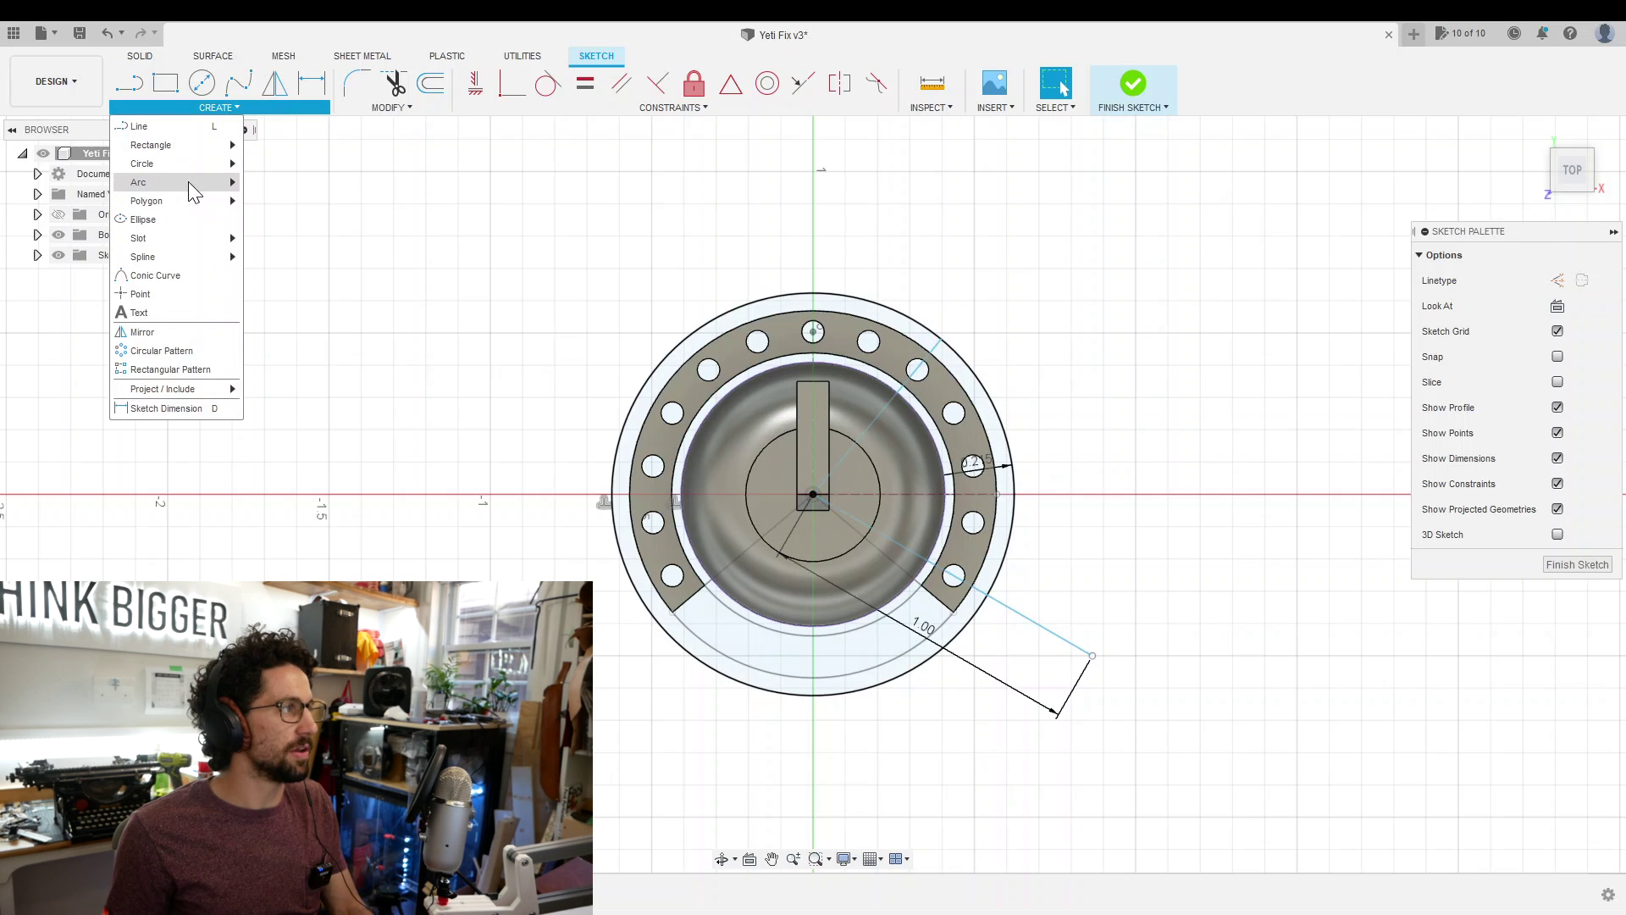
{"action": "mouse_move", "coordinate": [189, 182]}
{"action": "left_click", "coordinate": [270, 186]}
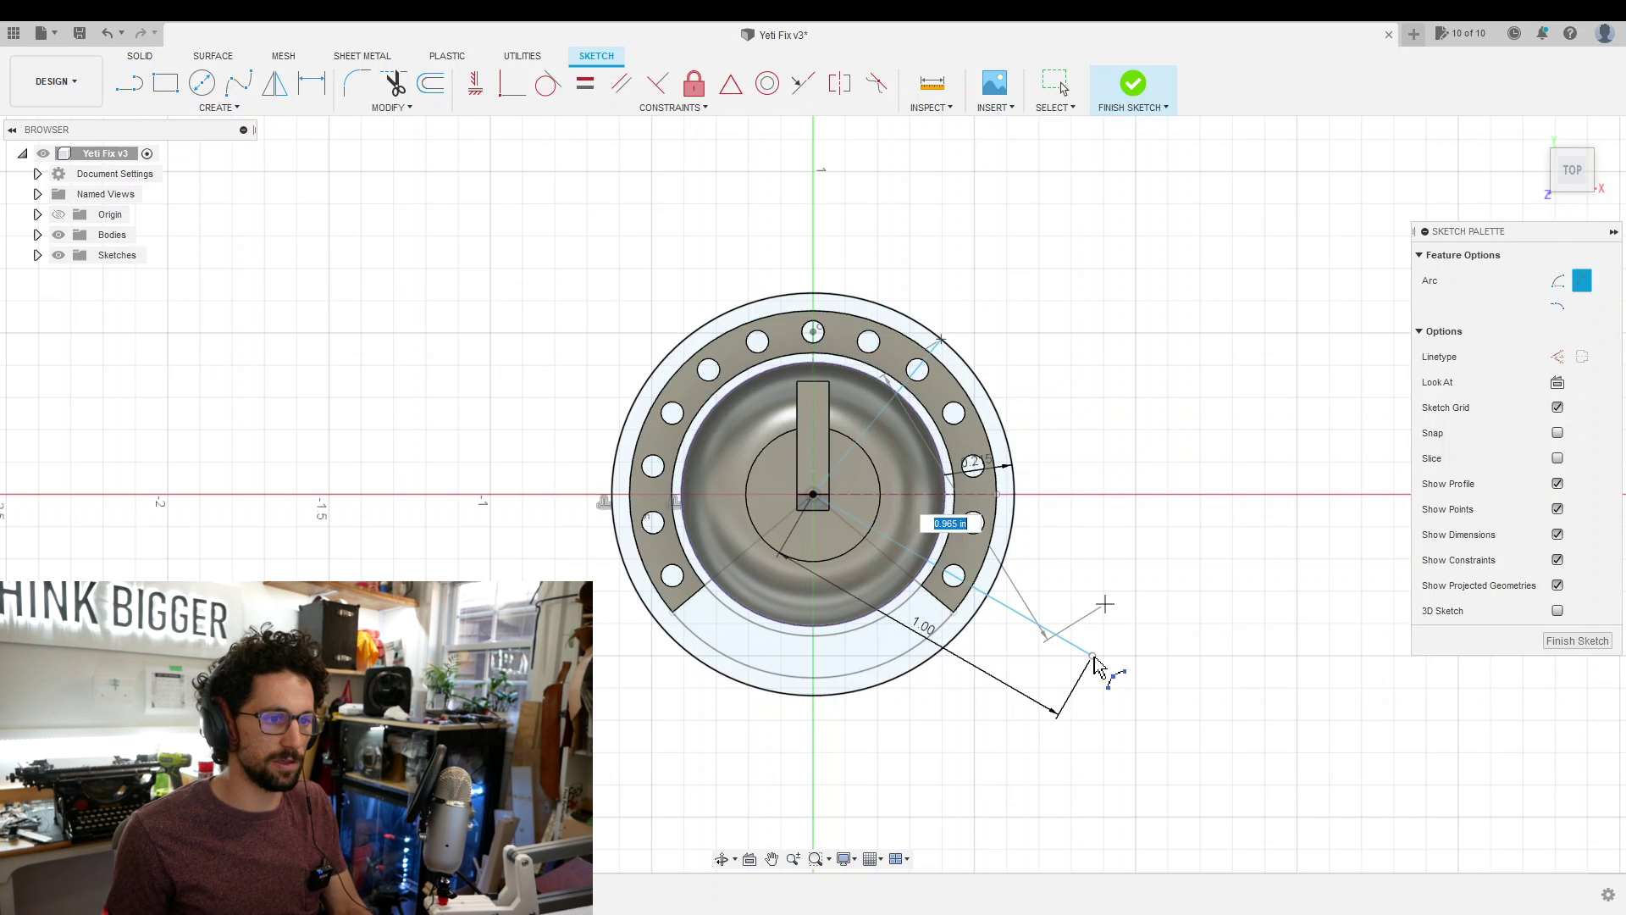
{"action": "left_click", "coordinate": [1052, 519]}
- Extrude the wedge profile beside the offset circle by RingThickness as a new body
{"action": "key", "text": "e"}
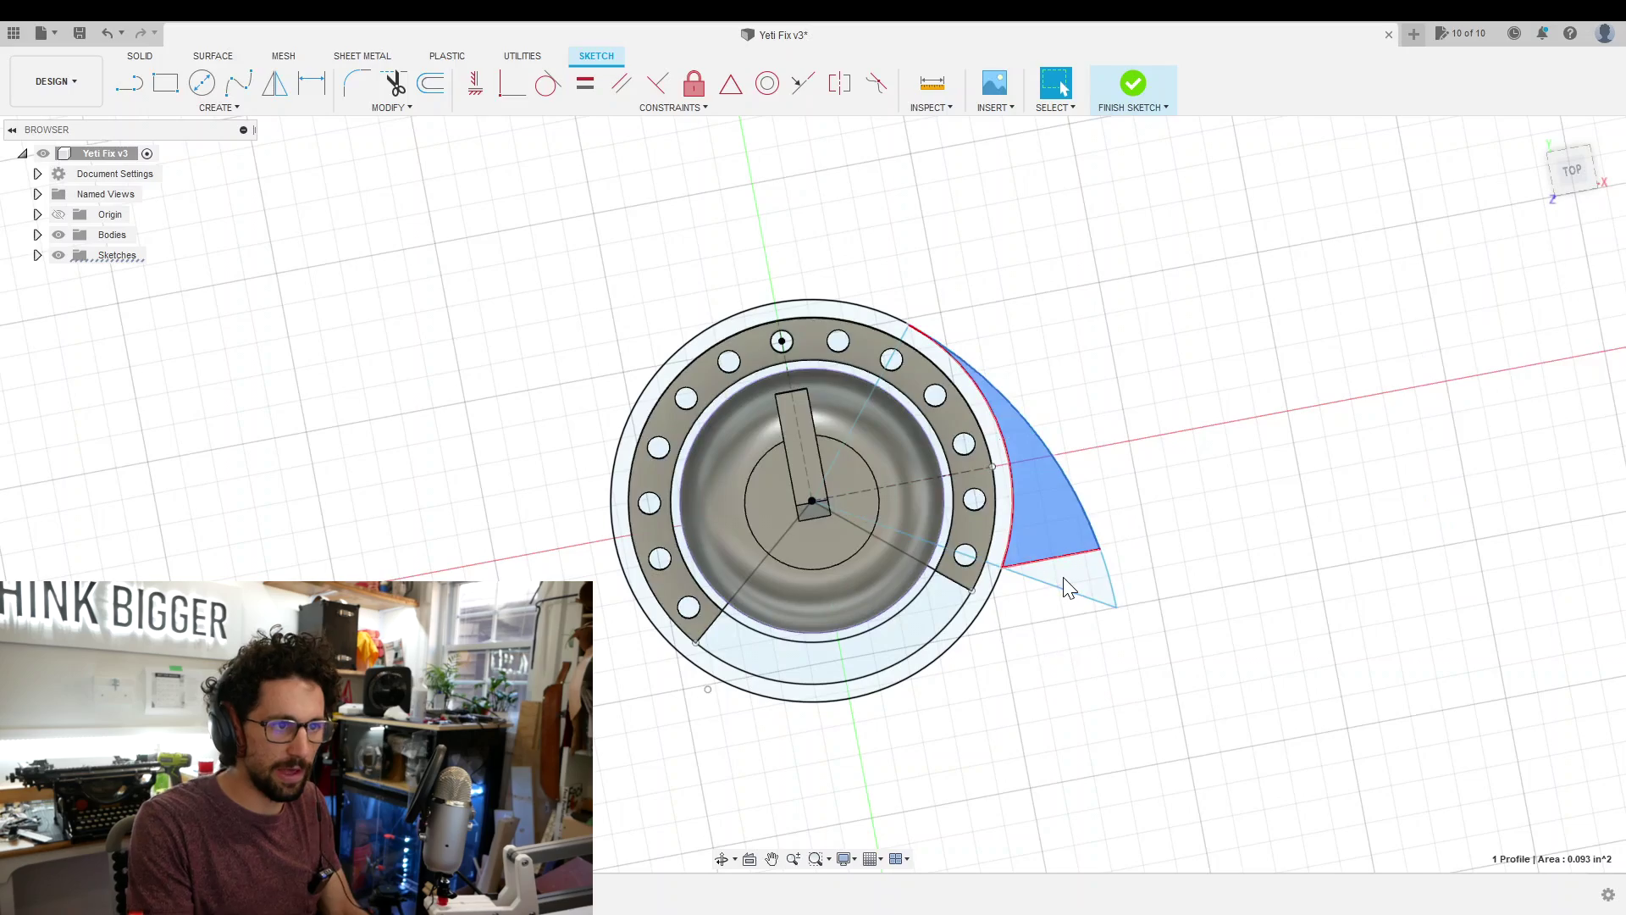
{"action": "type", "text": "ring"}
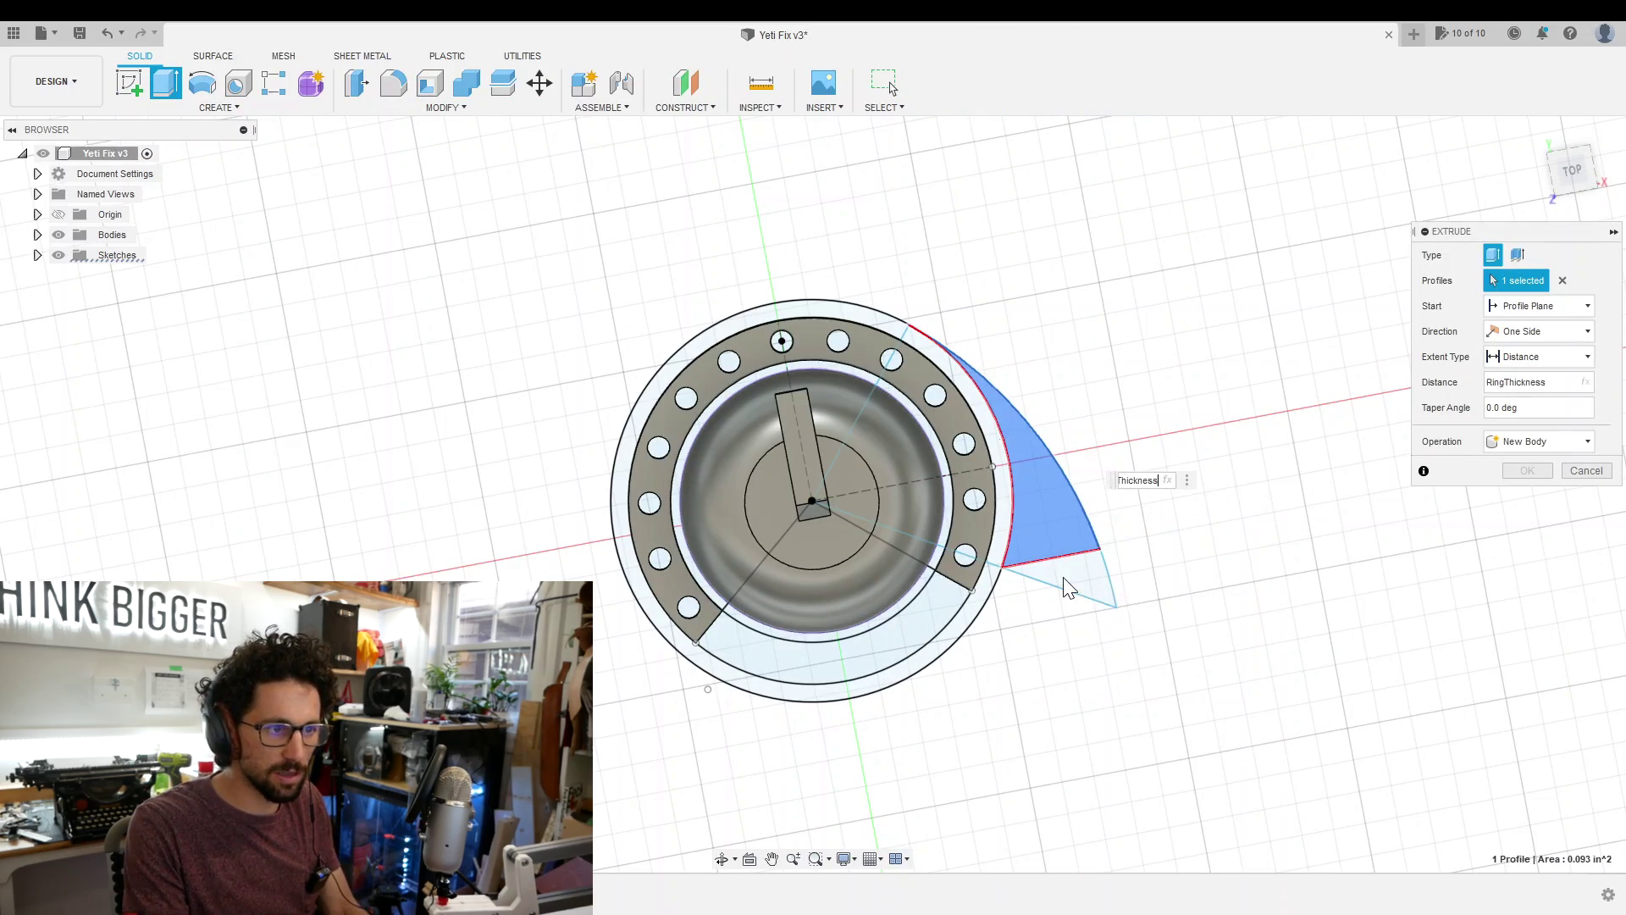